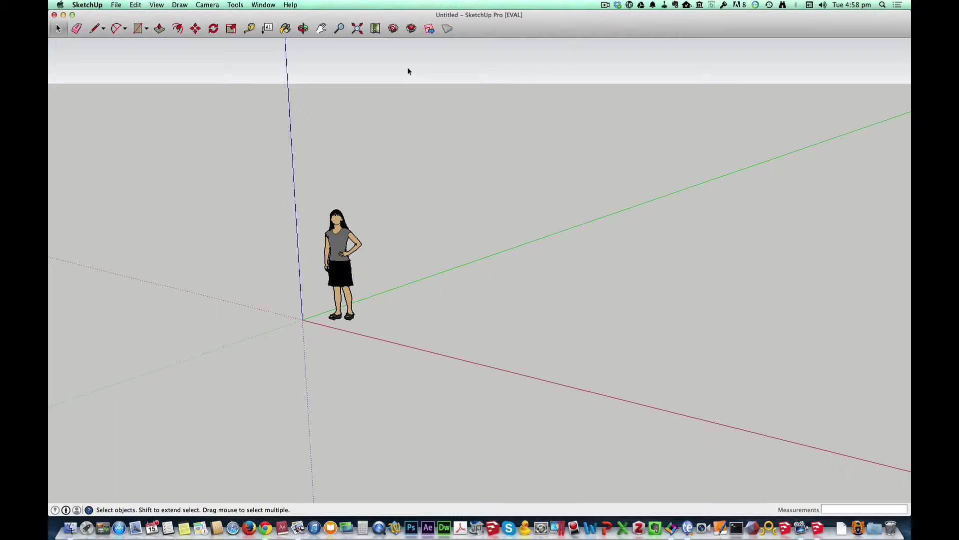
- Open Add Location to show the satellite map of the city blocks around the site
{"action": "left_click", "coordinate": [376, 32]}
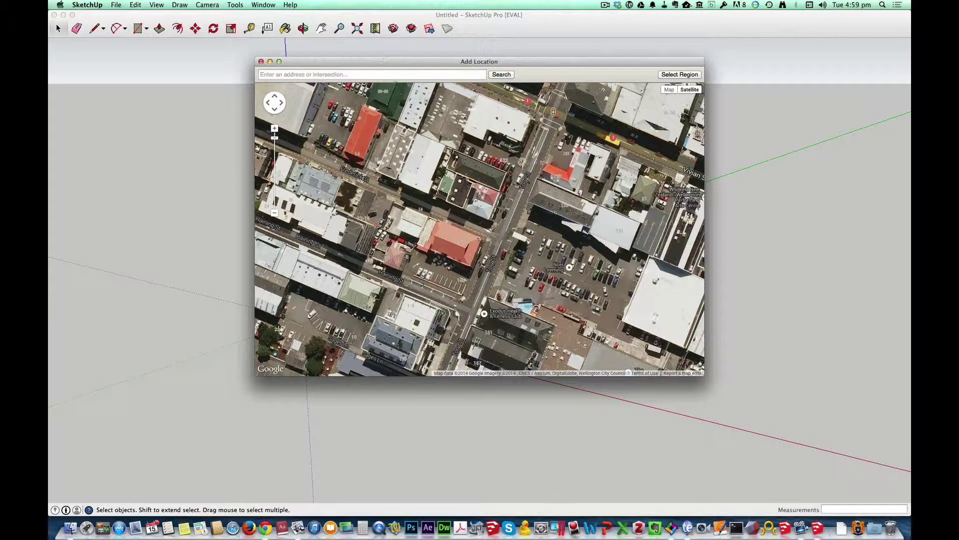
- Frame the city-block area on the satellite map and grab it as flat terrain imagery
{"action": "left_click", "coordinate": [677, 75]}
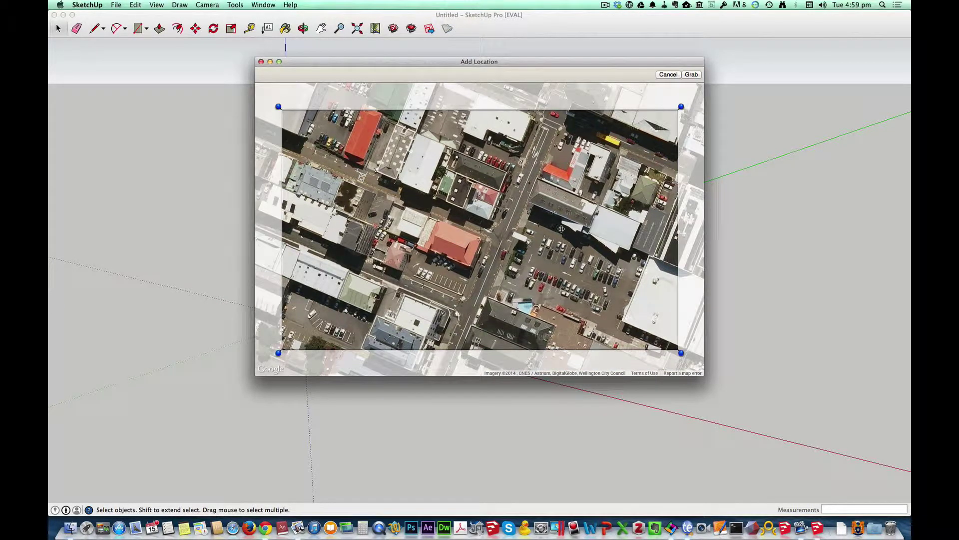
{"action": "left_click_drag", "start_coordinate": [561, 228], "coordinate": [572, 219]}
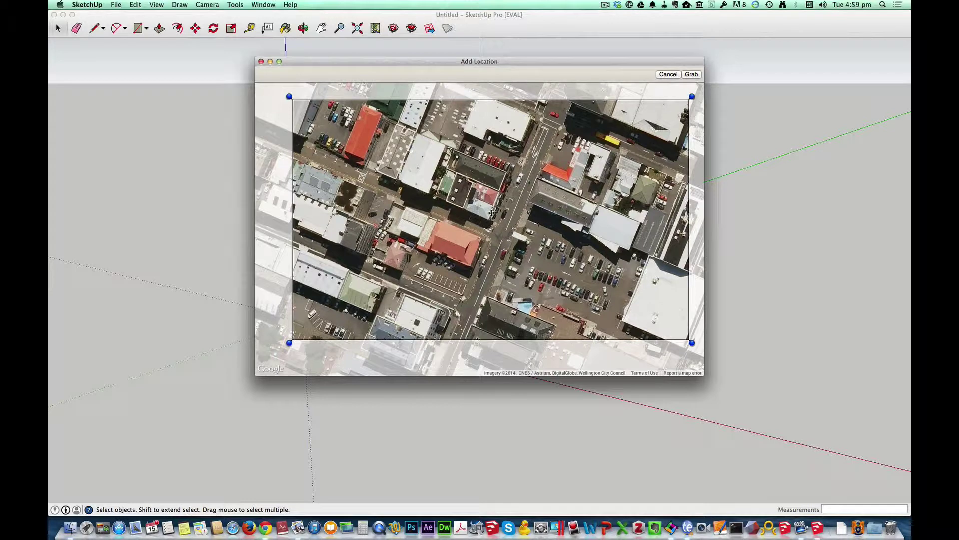
{"action": "left_click_drag", "start_coordinate": [521, 223], "coordinate": [521, 224]}
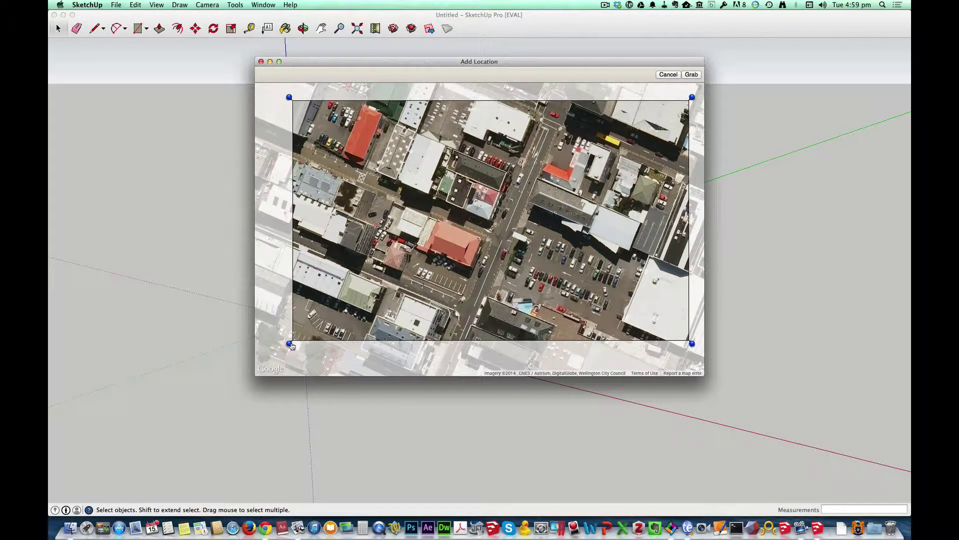
{"action": "left_click_drag", "start_coordinate": [291, 345], "coordinate": [285, 346]}
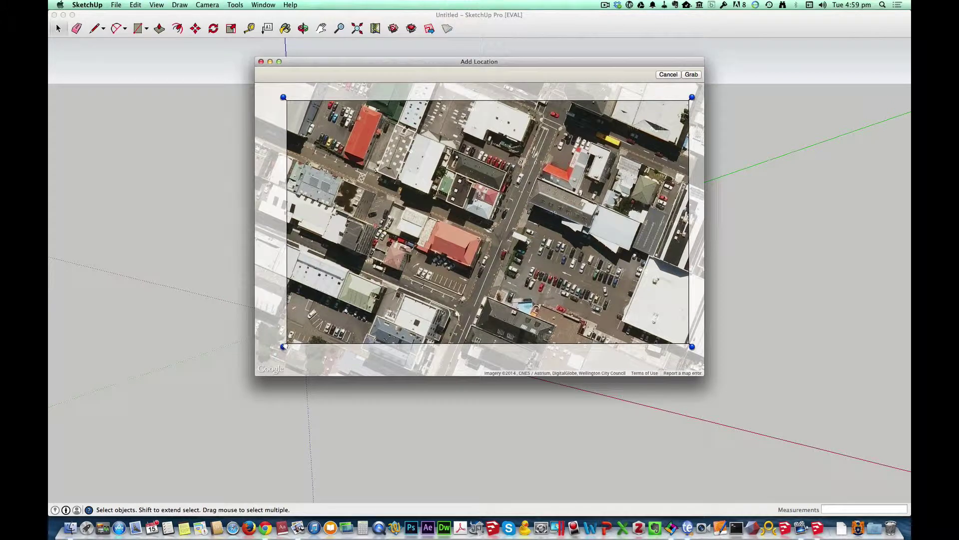
{"action": "left_click", "coordinate": [691, 75]}
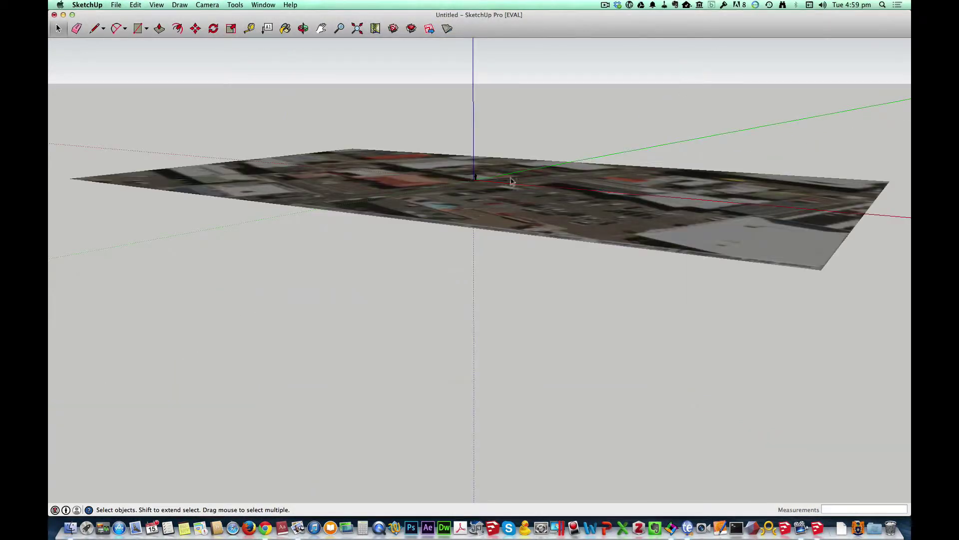
{"action": "middle_click_drag", "start_coordinate": [514, 148], "coordinate": [494, 166]}
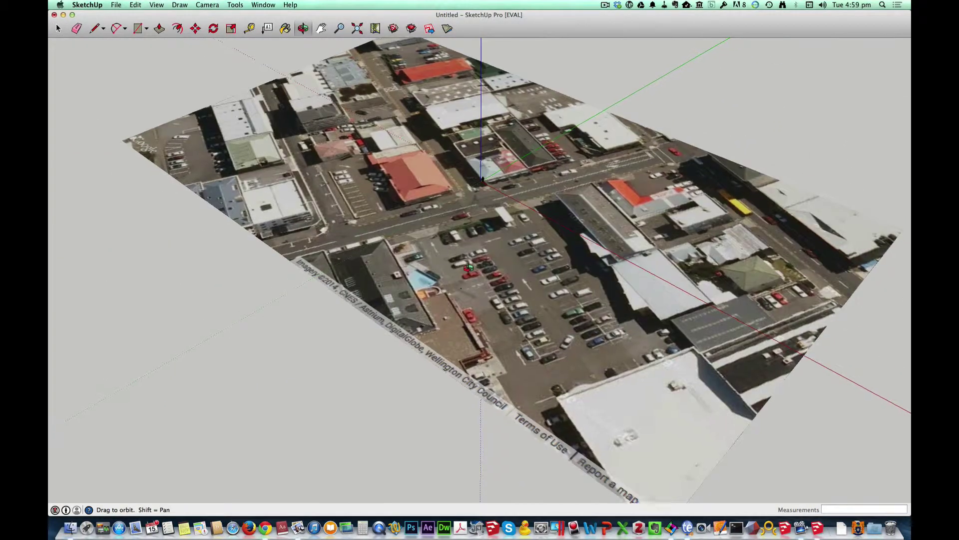
{"action": "scroll", "coordinate": [494, 168], "scroll_direction": "up", "scroll_amount": 5}
{"action": "scroll", "coordinate": [494, 167], "scroll_direction": "up", "scroll_amount": 3}
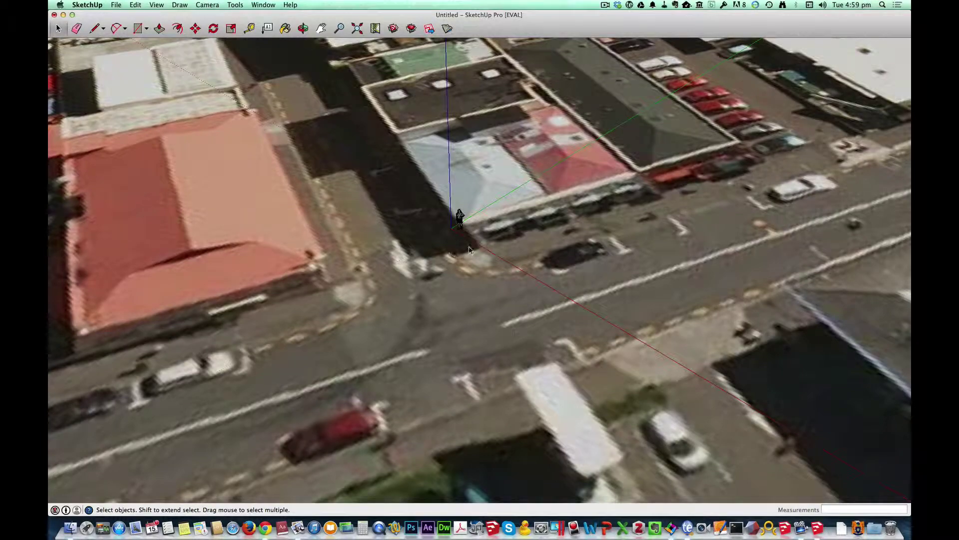
{"action": "middle_click_drag", "start_coordinate": [474, 239], "coordinate": [537, 226]}
{"action": "scroll", "coordinate": [624, 189], "scroll_direction": "down", "scroll_amount": 3}
{"action": "scroll", "coordinate": [624, 189], "scroll_direction": "down", "scroll_amount": 5}
{"action": "scroll", "coordinate": [635, 231], "scroll_direction": "up", "scroll_amount": 5}
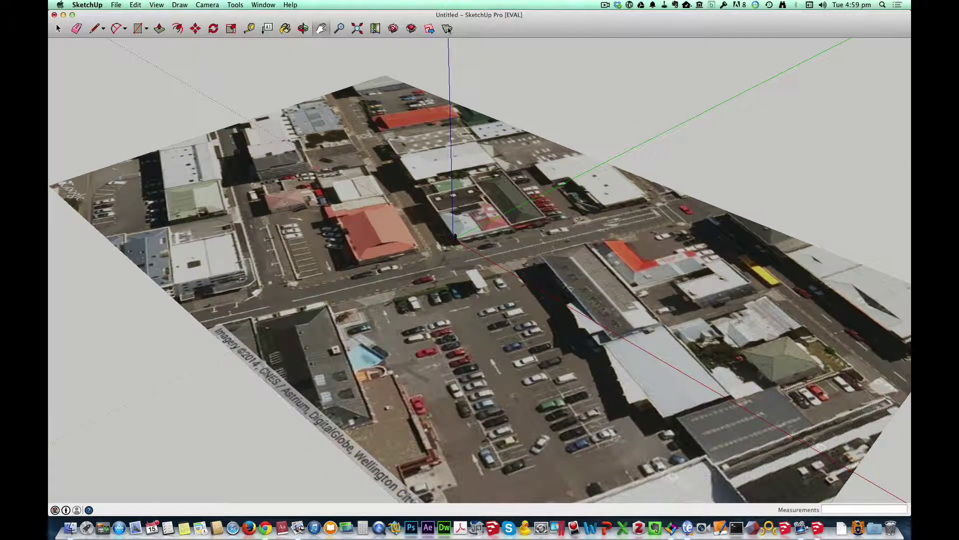
{"action": "right_click", "coordinate": [468, 30]}
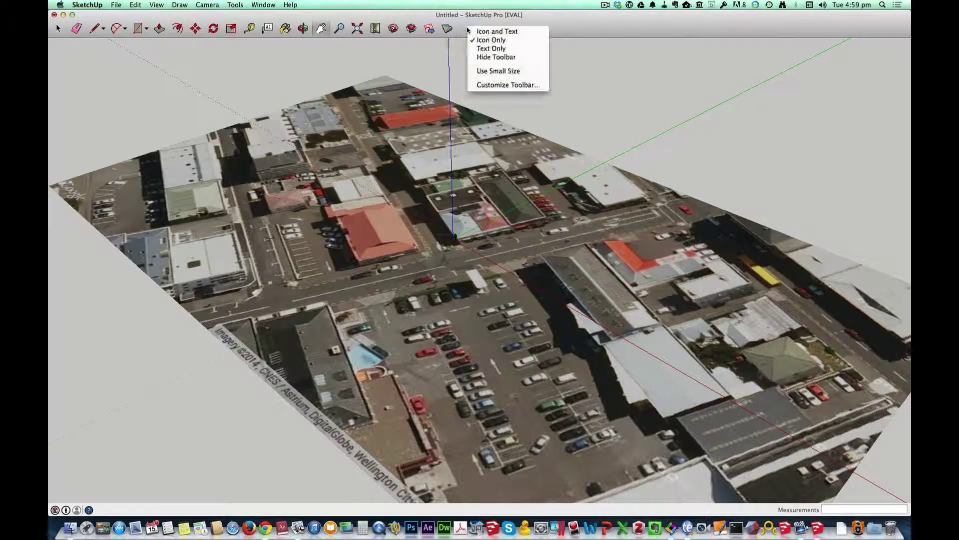
{"action": "left_click", "coordinate": [490, 86]}
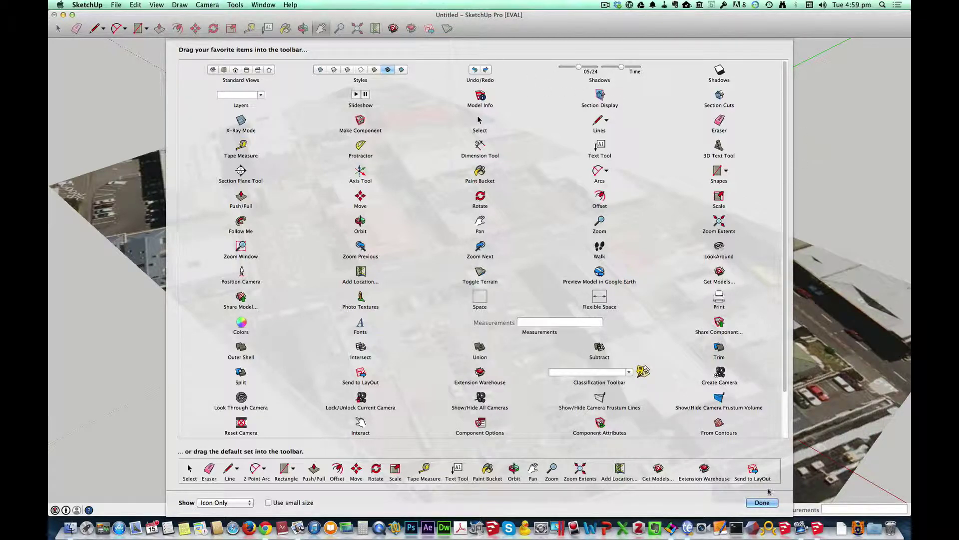
{"action": "left_click", "coordinate": [760, 502]}
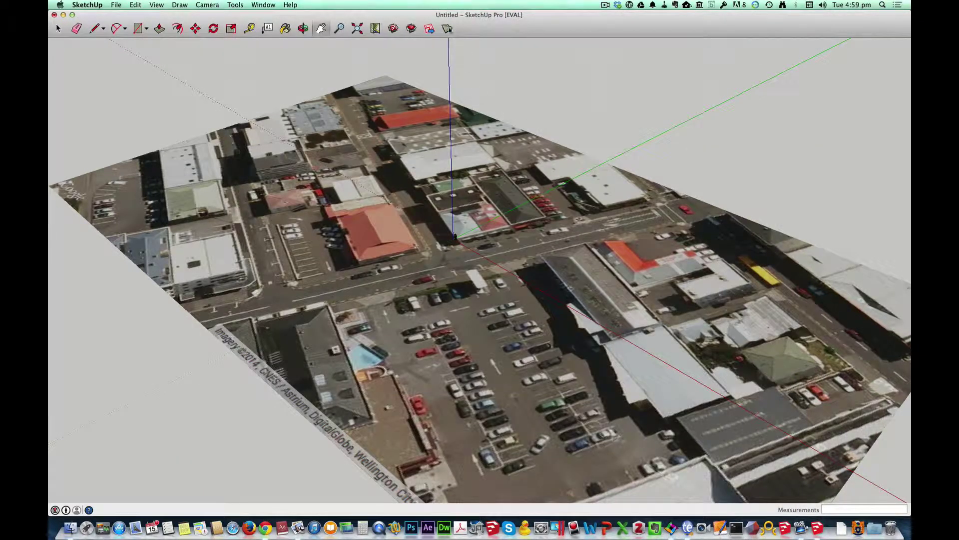
{"action": "left_click", "coordinate": [448, 28]}
{"action": "left_click", "coordinate": [448, 29]}
{"action": "left_click", "coordinate": [448, 29]}
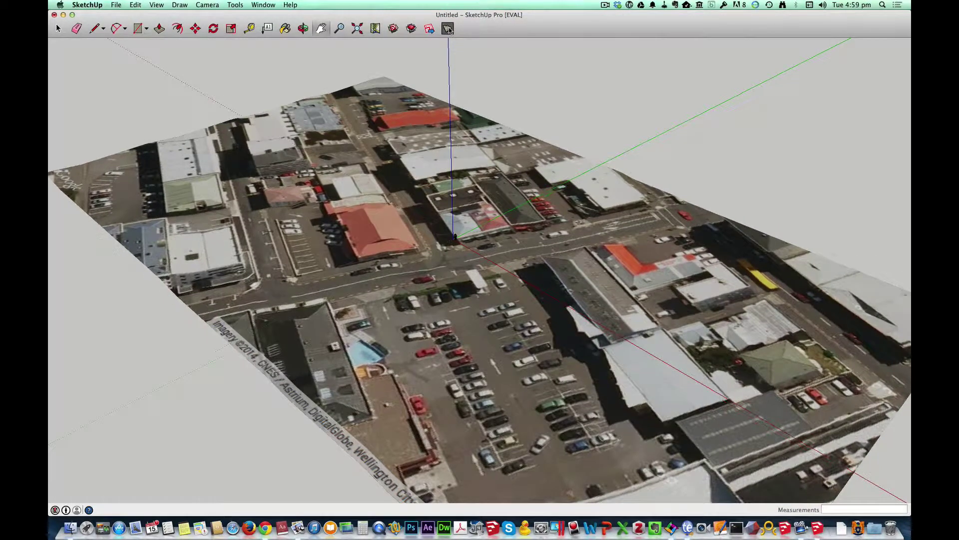
{"action": "left_click", "coordinate": [448, 29]}
{"action": "left_click", "coordinate": [448, 29]}
{"action": "left_click", "coordinate": [448, 29]}
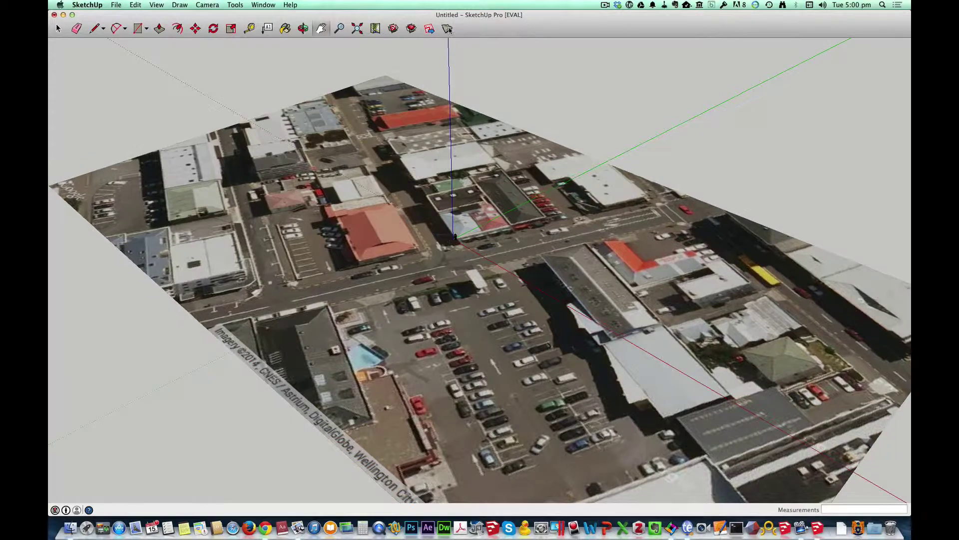
{"action": "left_click", "coordinate": [448, 29]}
{"action": "left_click", "coordinate": [448, 29]}
{"action": "middle_click_drag", "start_coordinate": [465, 165], "coordinate": [462, 199]}
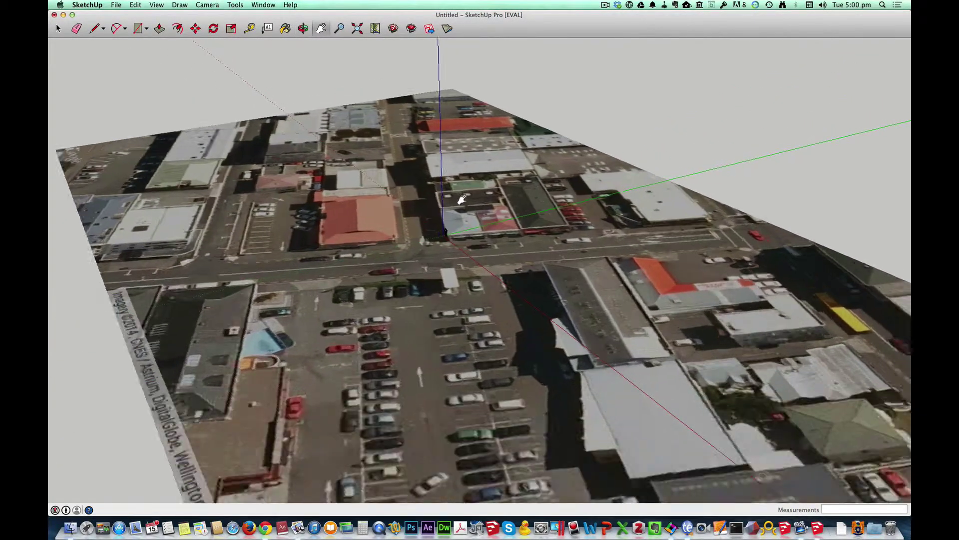
{"action": "scroll", "coordinate": [462, 199], "scroll_direction": "up", "scroll_amount": 3}
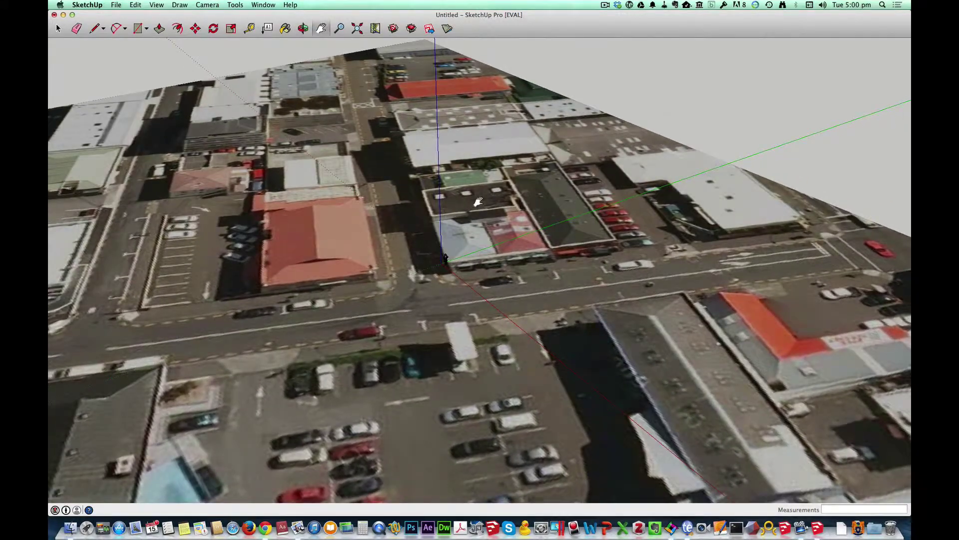
{"action": "scroll", "coordinate": [483, 216], "scroll_direction": "up", "scroll_amount": 2}
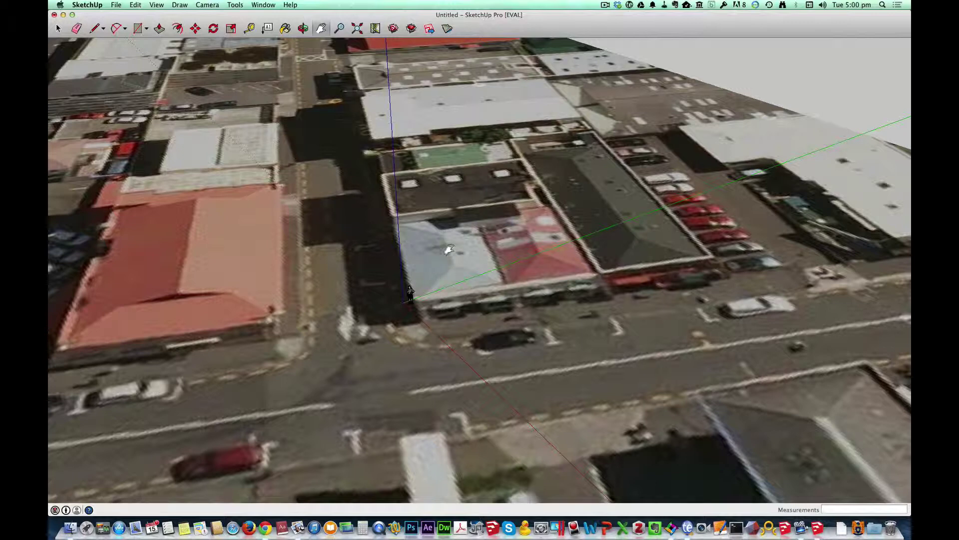
{"action": "left_click_drag", "start_coordinate": [476, 276], "coordinate": [488, 268]}
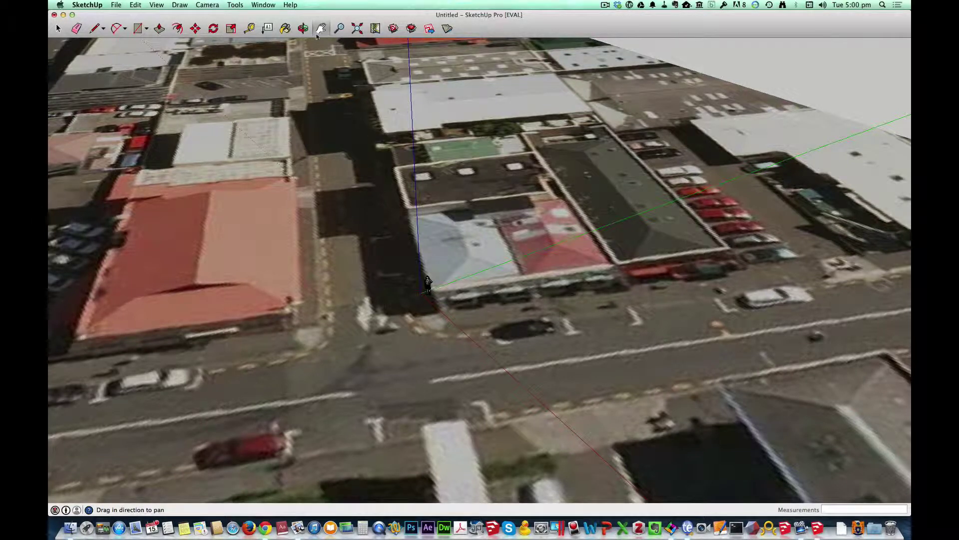
- Start a new Match Photo scene using the street photo IMG_2838.JPG
{"action": "left_click", "coordinate": [206, 5]}
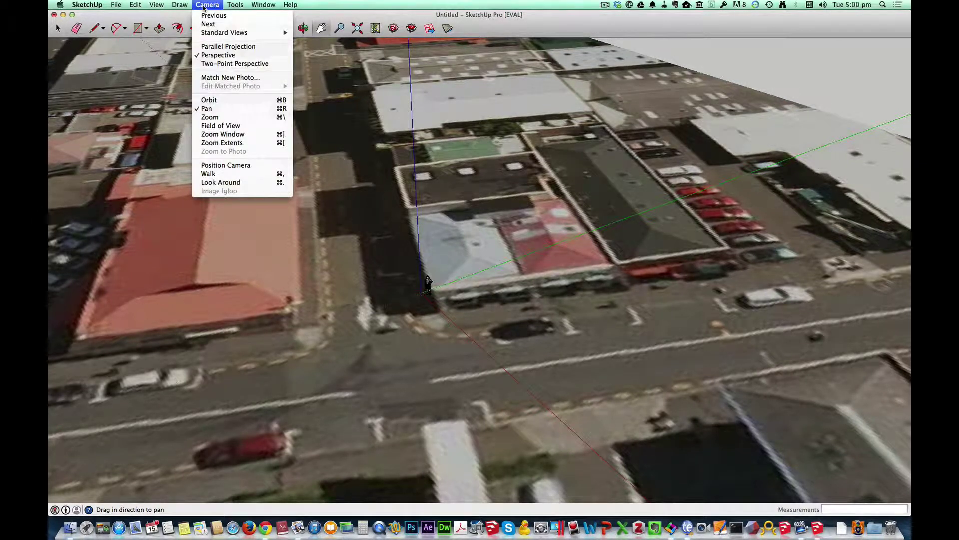
{"action": "left_click", "coordinate": [227, 78]}
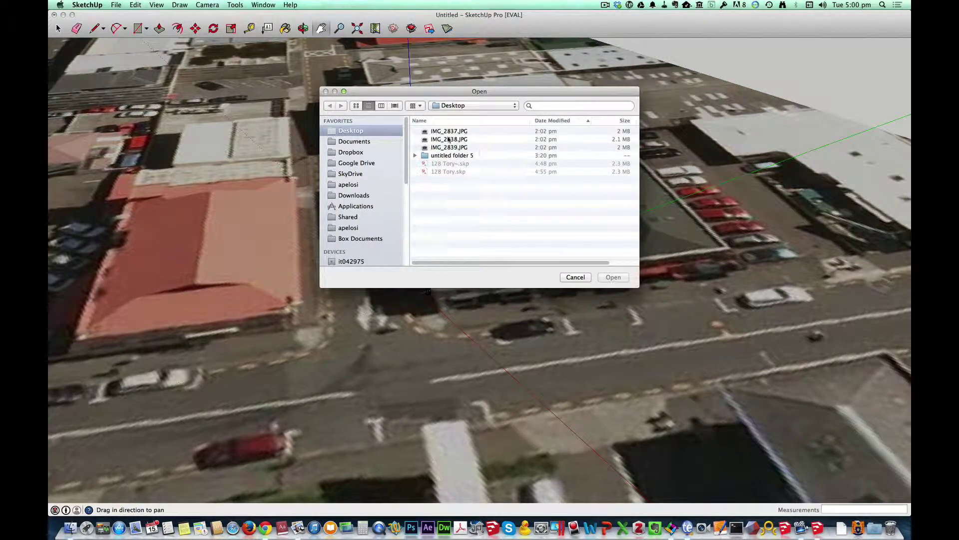
{"action": "left_click", "coordinate": [449, 140]}
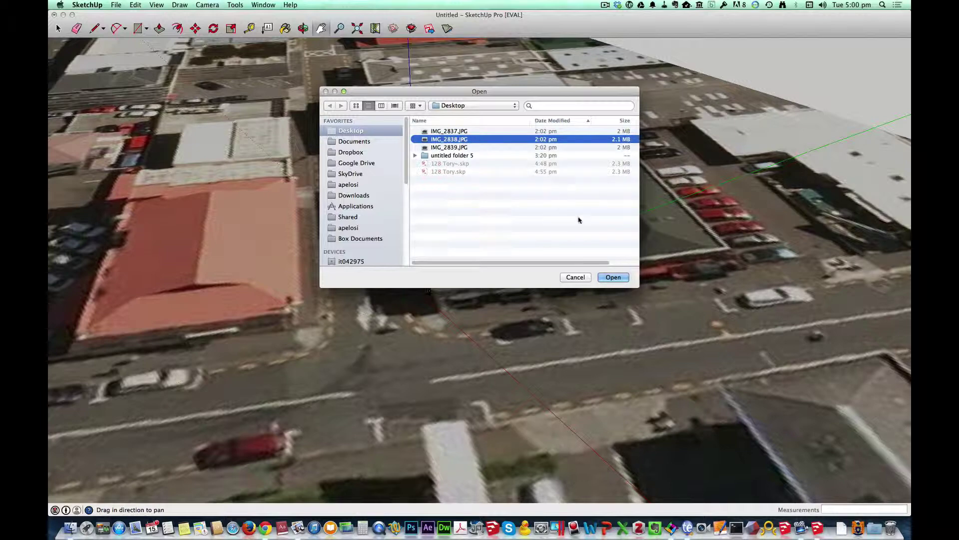
{"action": "left_click", "coordinate": [614, 277]}
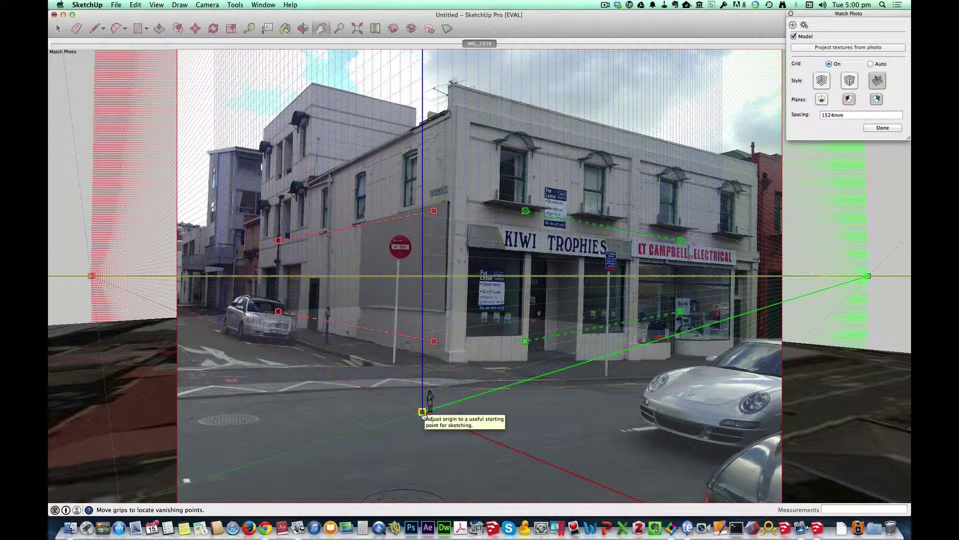
- Place the origin at the building's ground corner and align both red lines with the side wall's top and base
{"action": "left_click_drag", "start_coordinate": [423, 416], "coordinate": [449, 364]}
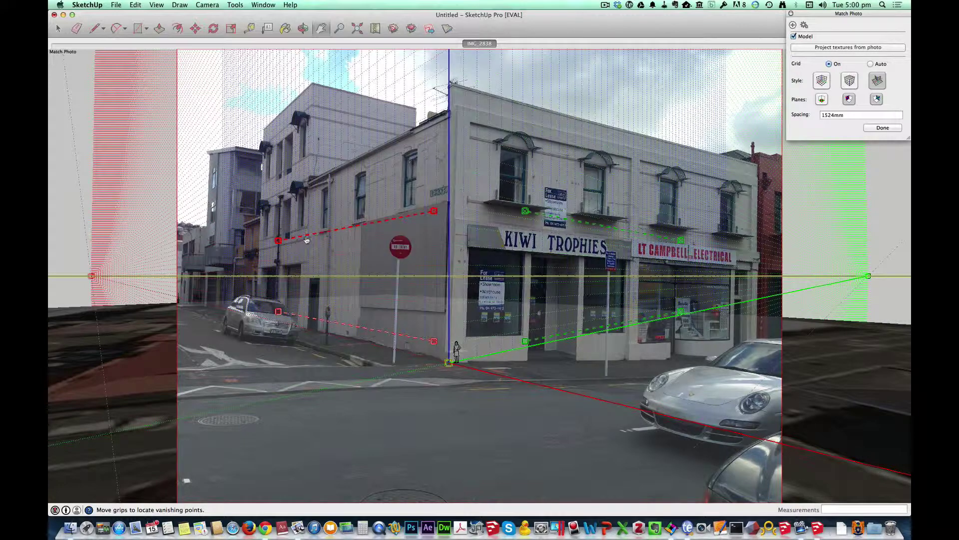
{"action": "left_click_drag", "start_coordinate": [280, 241], "coordinate": [325, 225]}
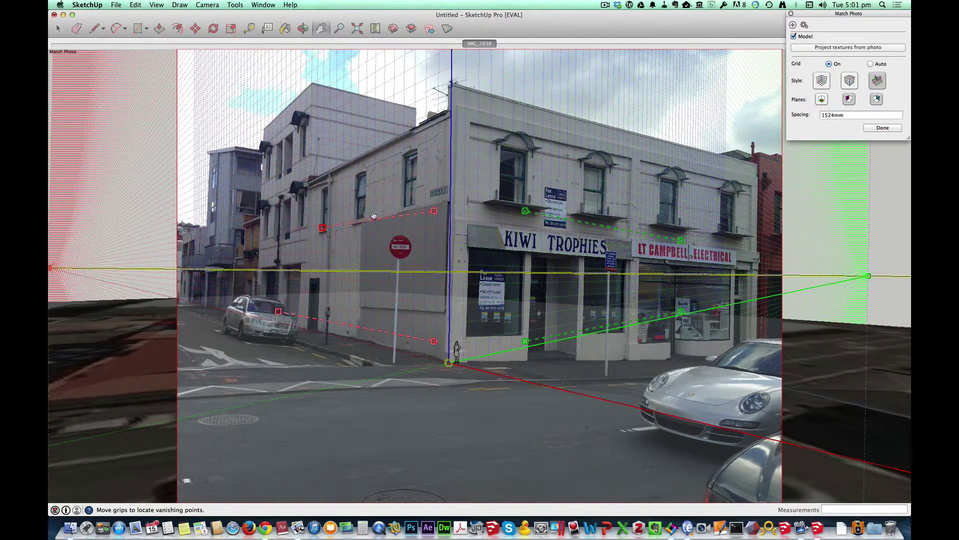
{"action": "left_click_drag", "start_coordinate": [436, 214], "coordinate": [415, 202]}
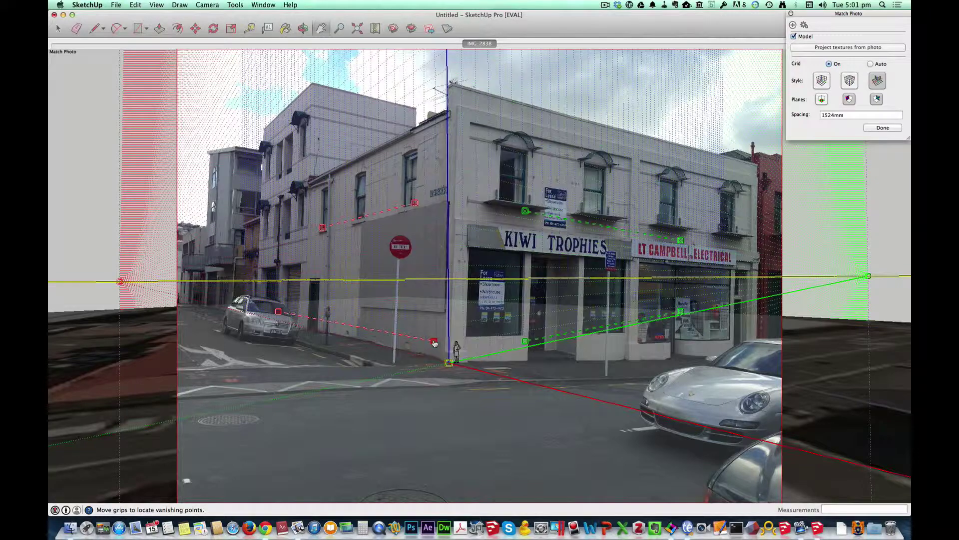
{"action": "left_click_drag", "start_coordinate": [435, 343], "coordinate": [444, 312]}
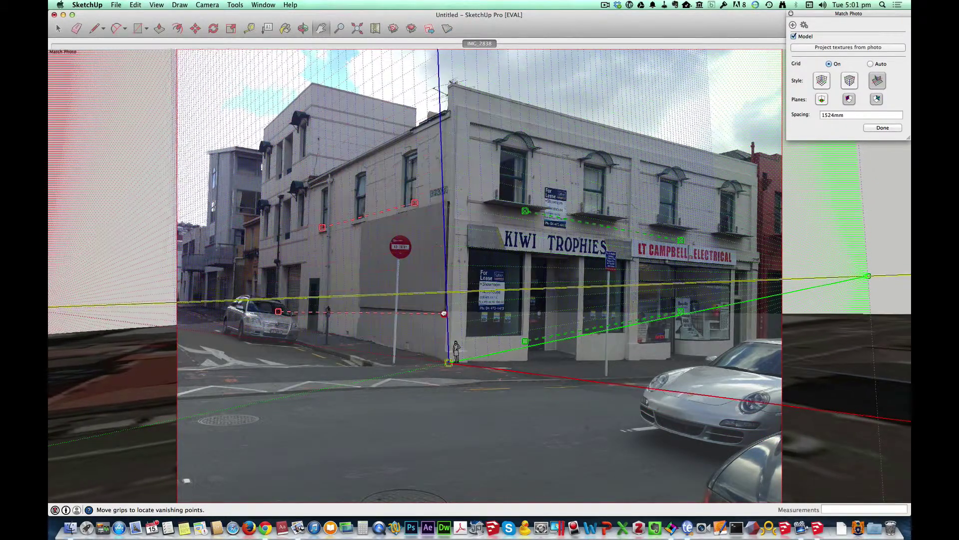
{"action": "left_click_drag", "start_coordinate": [279, 313], "coordinate": [360, 307]}
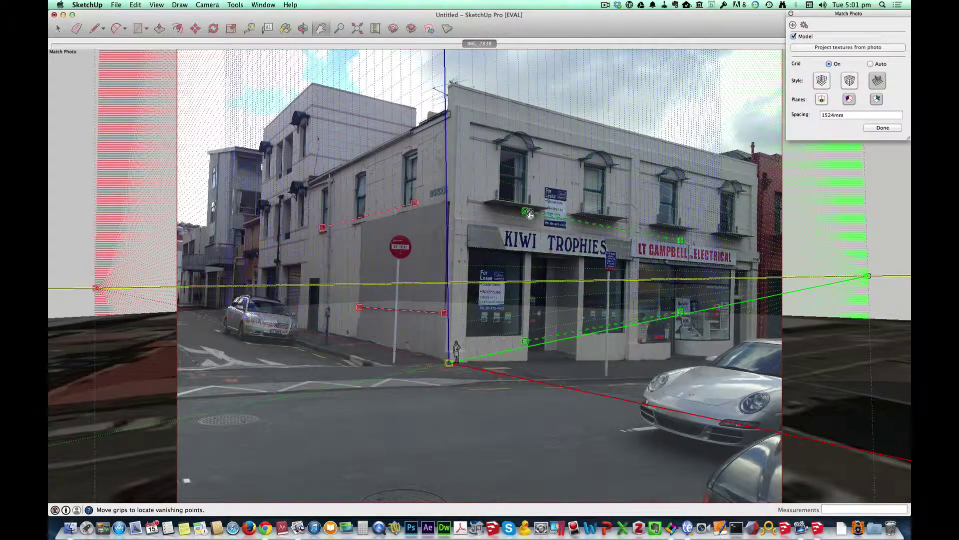
- Align the upper and lower green lines with the front roofline and sign band
{"action": "mouse_move", "coordinate": [525, 211]}
{"action": "left_mouse_down"}
{"action": "mouse_move", "coordinate": [492, 145]}
{"action": "mouse_move", "coordinate": [459, 110]}
{"action": "mouse_move", "coordinate": [471, 122]}
{"action": "left_mouse_up"}
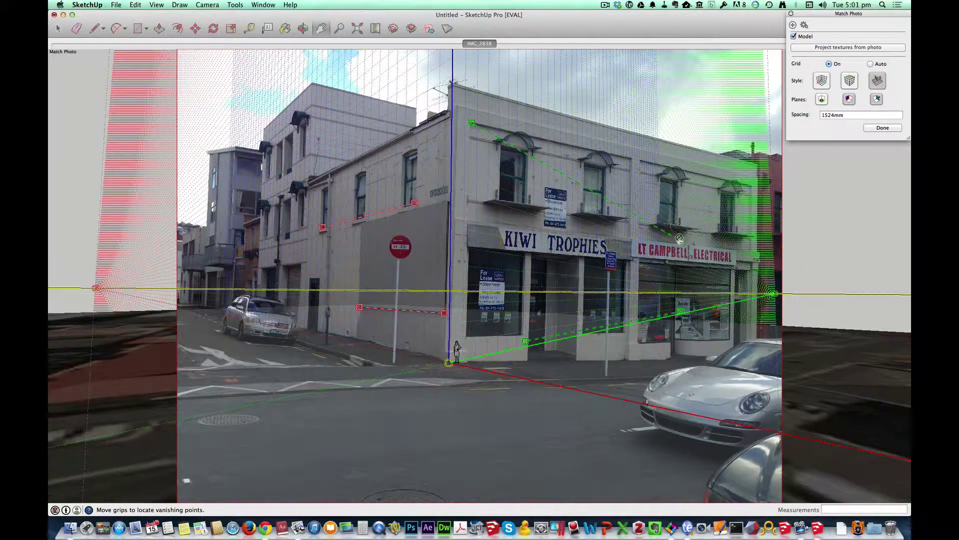
{"action": "left_click_drag", "start_coordinate": [691, 236], "coordinate": [751, 187]}
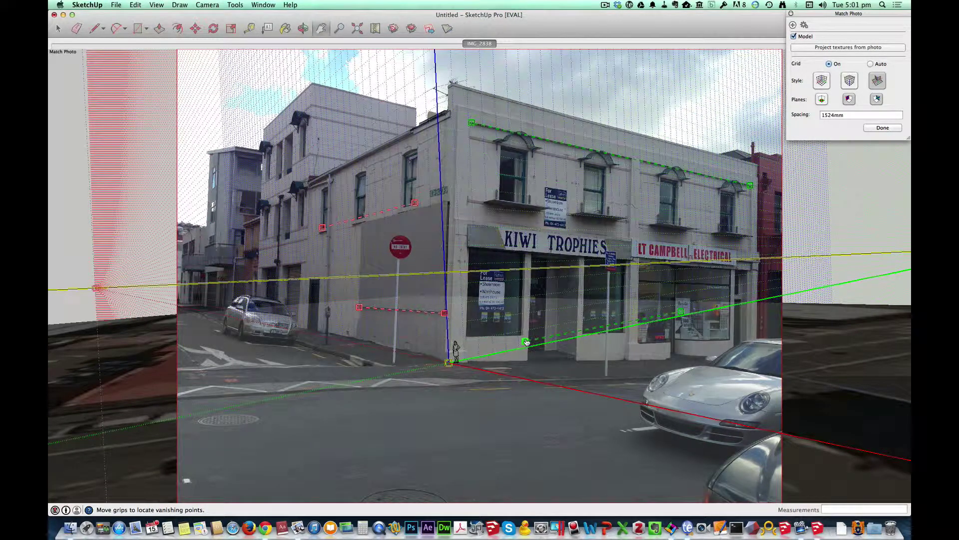
{"action": "left_click_drag", "start_coordinate": [525, 341], "coordinate": [470, 220]}
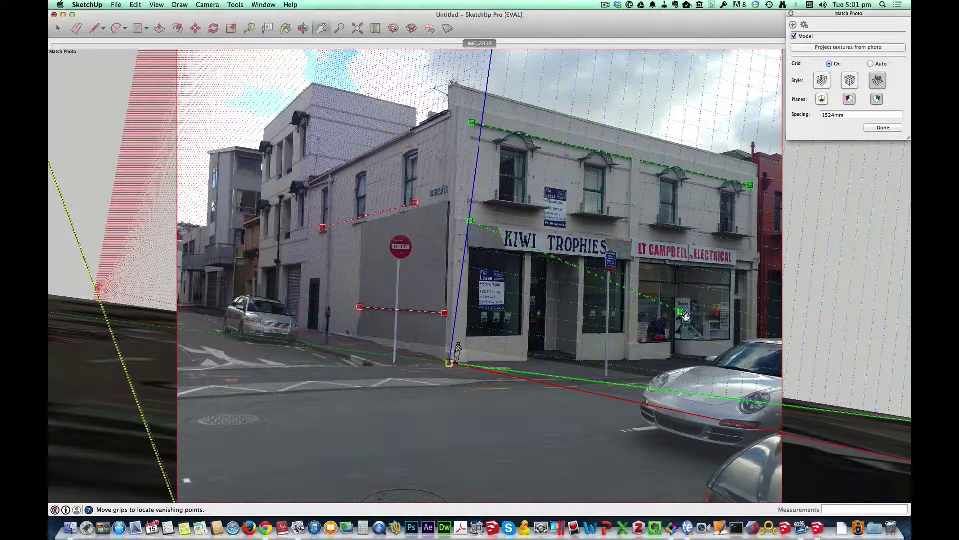
{"action": "left_click_drag", "start_coordinate": [680, 311], "coordinate": [752, 252]}
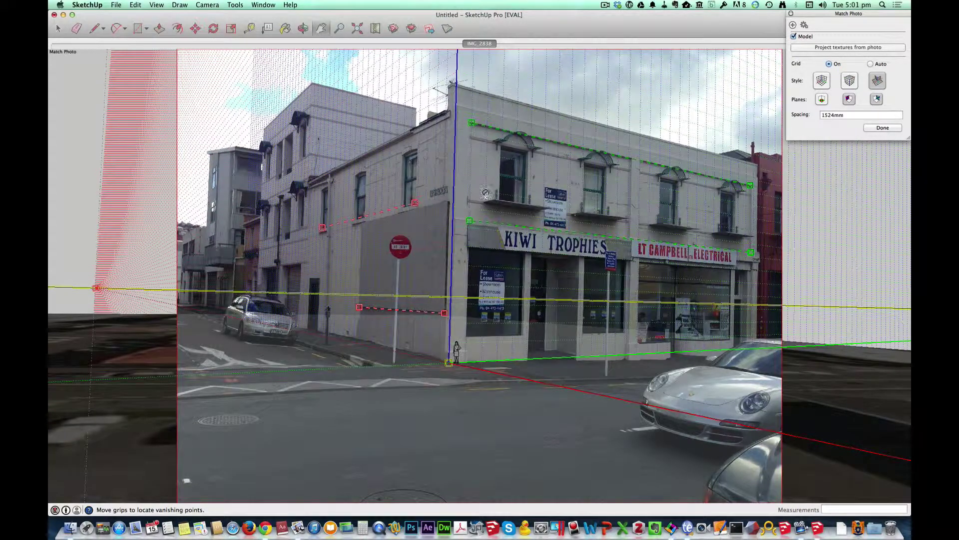
- Fine-tune both ends of the upper red line and set the green line's start on the facade corner
{"action": "scroll", "coordinate": [410, 206], "scroll_direction": "up", "scroll_amount": 6}
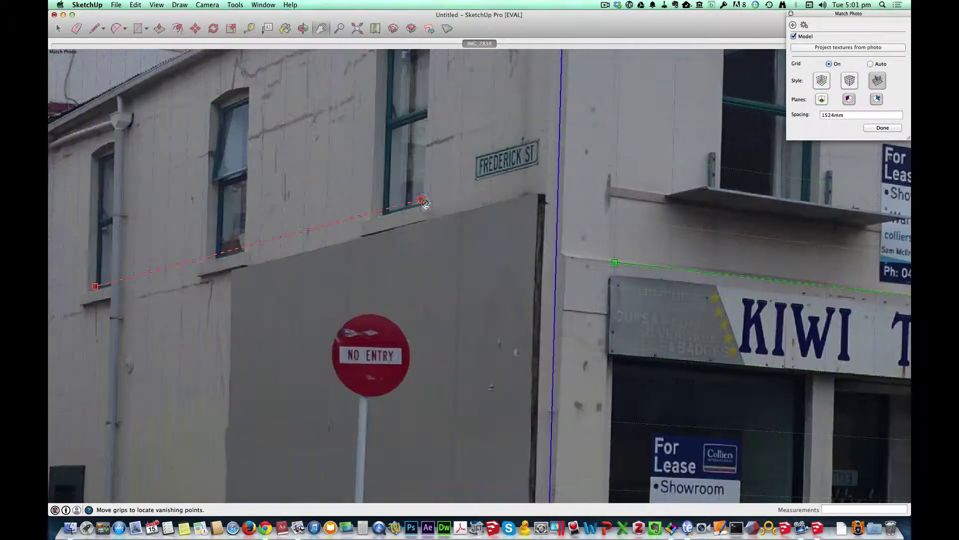
{"action": "left_click_drag", "start_coordinate": [424, 204], "coordinate": [427, 203]}
{"action": "left_click_drag", "start_coordinate": [95, 286], "coordinate": [91, 289]}
{"action": "scroll", "coordinate": [434, 234], "scroll_direction": "down", "scroll_amount": 5}
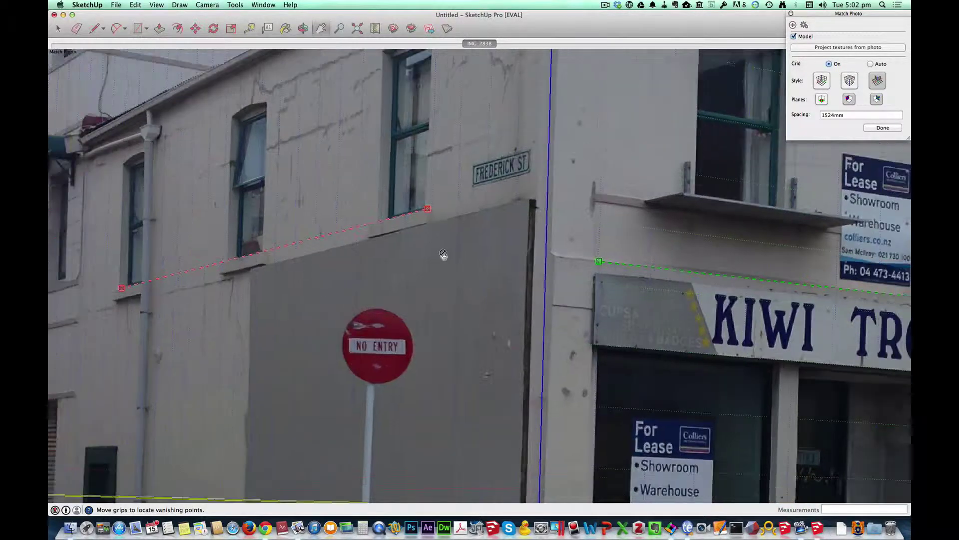
{"action": "scroll", "coordinate": [556, 256], "scroll_direction": "up", "scroll_amount": 5}
{"action": "scroll", "coordinate": [556, 256], "scroll_direction": "up", "scroll_amount": 3}
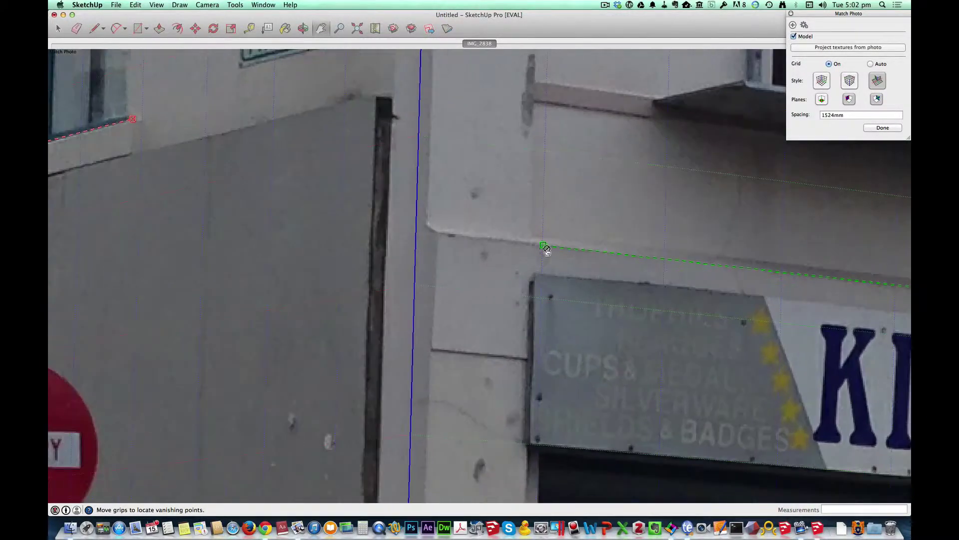
{"action": "left_click_drag", "start_coordinate": [543, 248], "coordinate": [540, 244]}
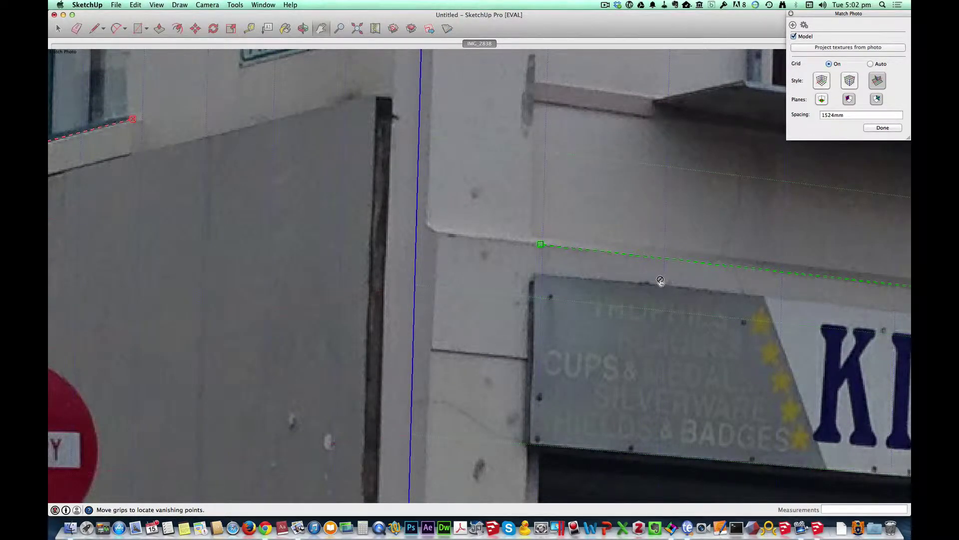
- Snap the lower red line's end precisely onto the wall corner
{"action": "scroll", "coordinate": [648, 281], "scroll_direction": "down", "scroll_amount": 8}
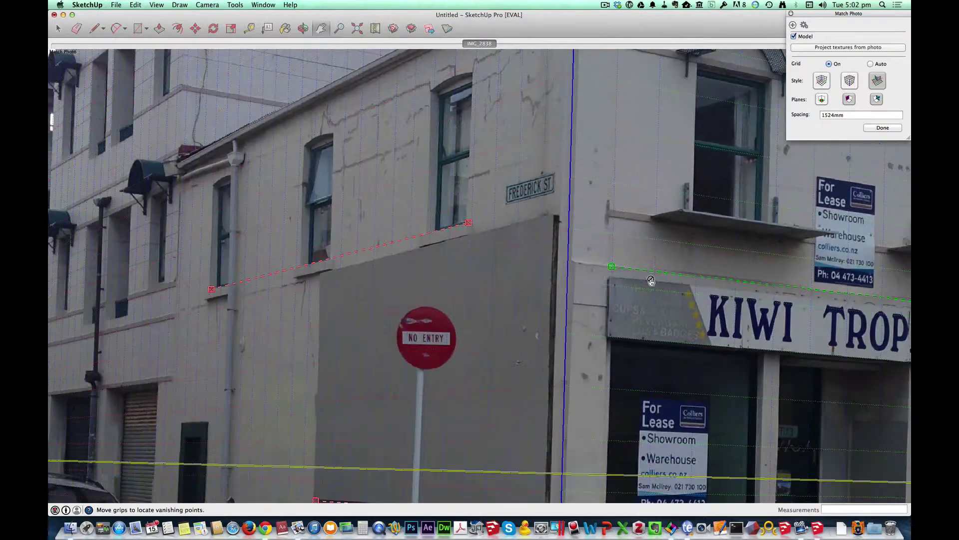
{"action": "scroll", "coordinate": [656, 290], "scroll_direction": "down", "scroll_amount": 5}
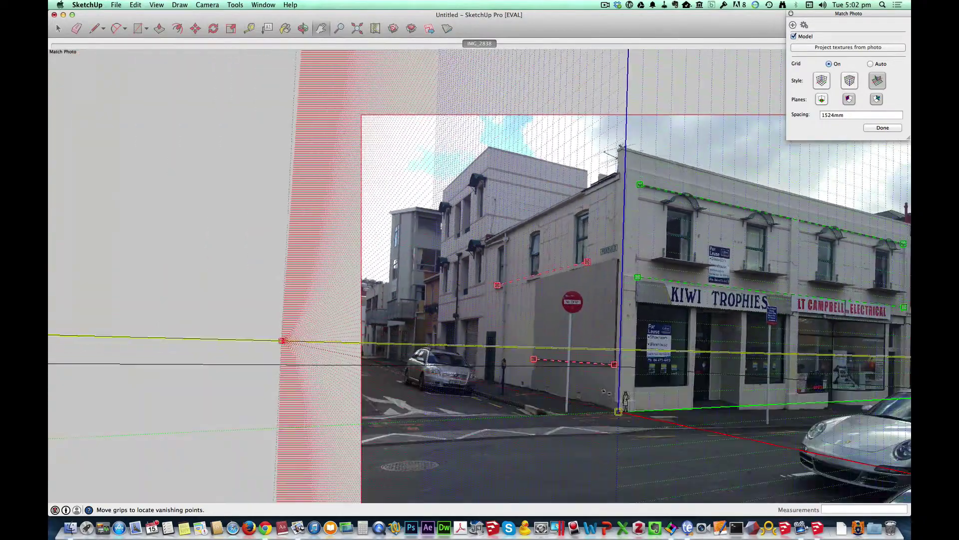
{"action": "scroll", "coordinate": [613, 369], "scroll_direction": "up", "scroll_amount": 10}
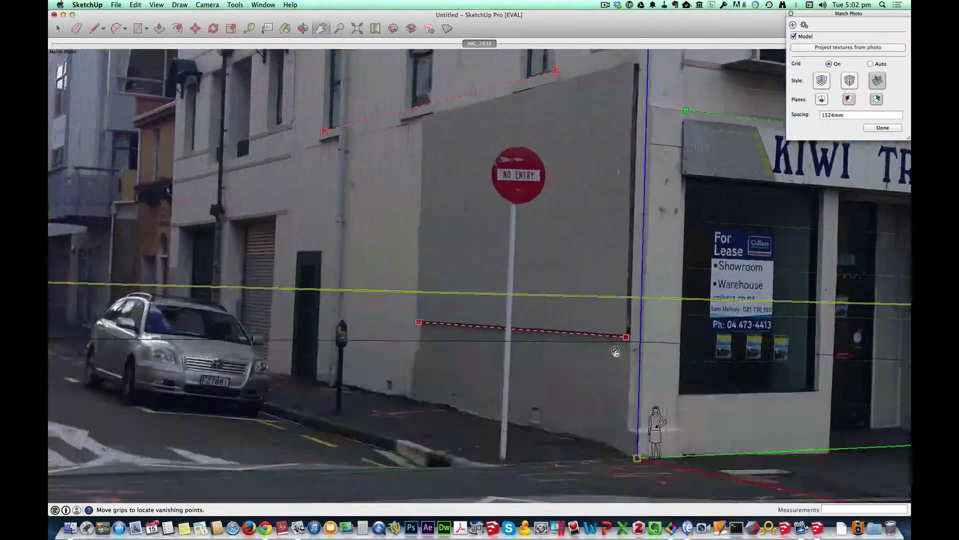
{"action": "scroll", "coordinate": [644, 327], "scroll_direction": "up", "scroll_amount": 10}
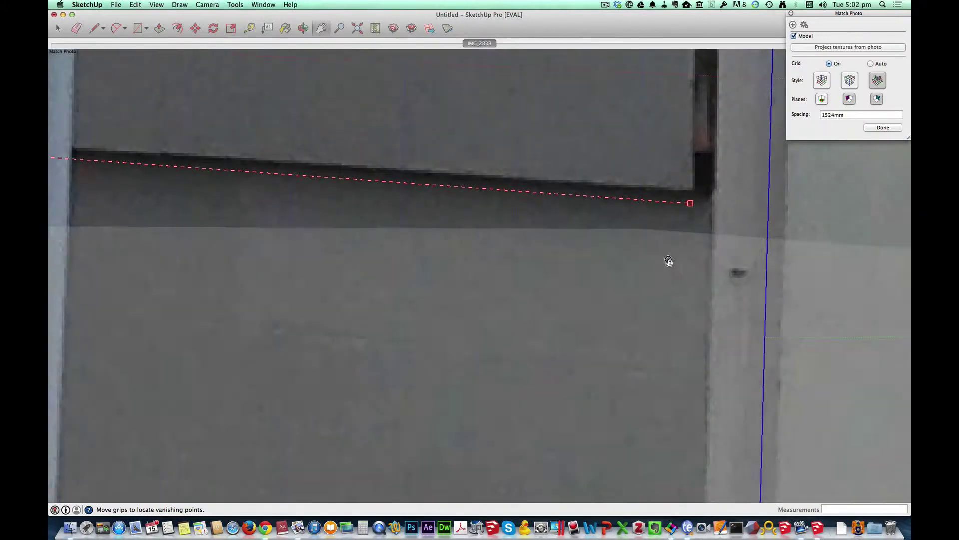
{"action": "scroll", "coordinate": [669, 261], "scroll_direction": "up", "scroll_amount": 5}
{"action": "scroll", "coordinate": [668, 261], "scroll_direction": "down", "scroll_amount": 7}
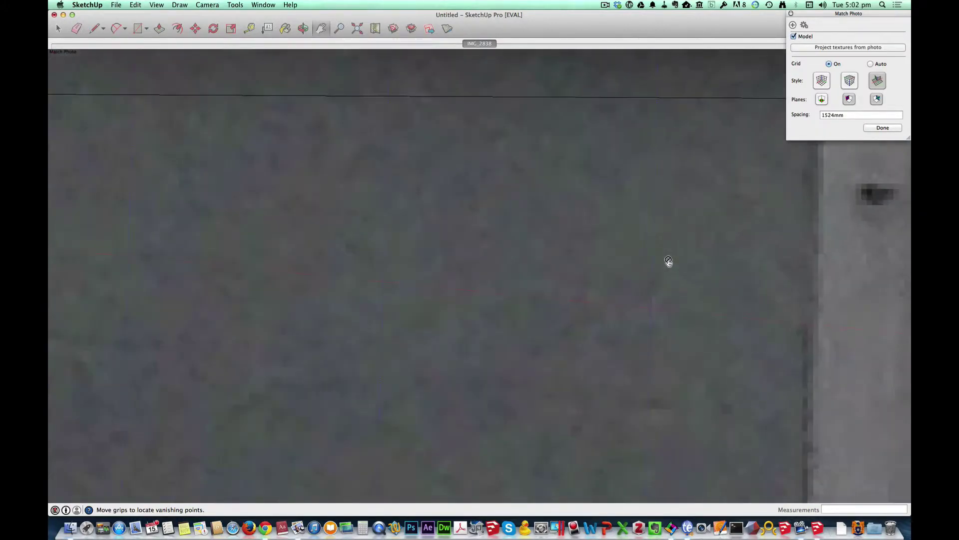
{"action": "scroll", "coordinate": [668, 262], "scroll_direction": "down", "scroll_amount": 3}
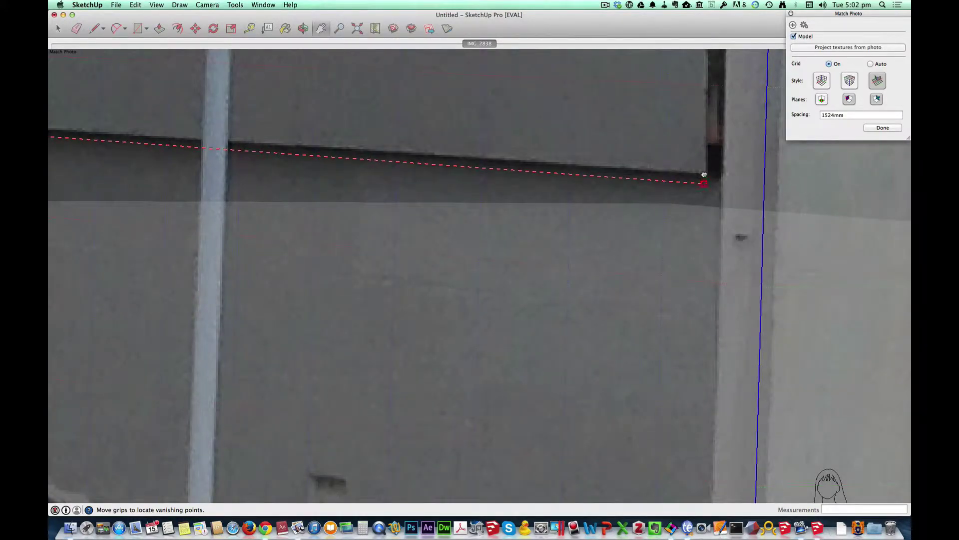
{"action": "left_click_drag", "start_coordinate": [704, 175], "coordinate": [705, 170]}
{"action": "scroll", "coordinate": [466, 216], "scroll_direction": "down", "scroll_amount": 5}
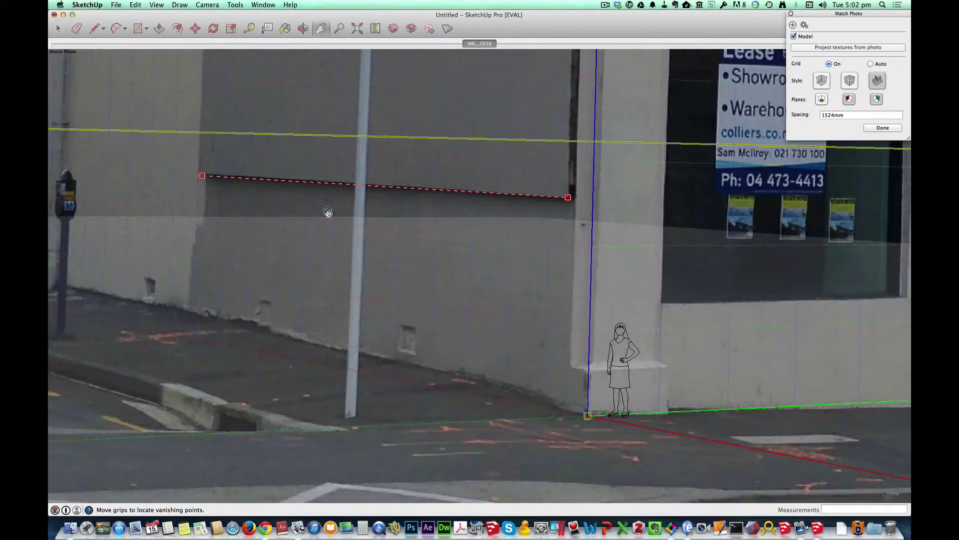
{"action": "scroll", "coordinate": [201, 175], "scroll_direction": "up", "scroll_amount": 2}
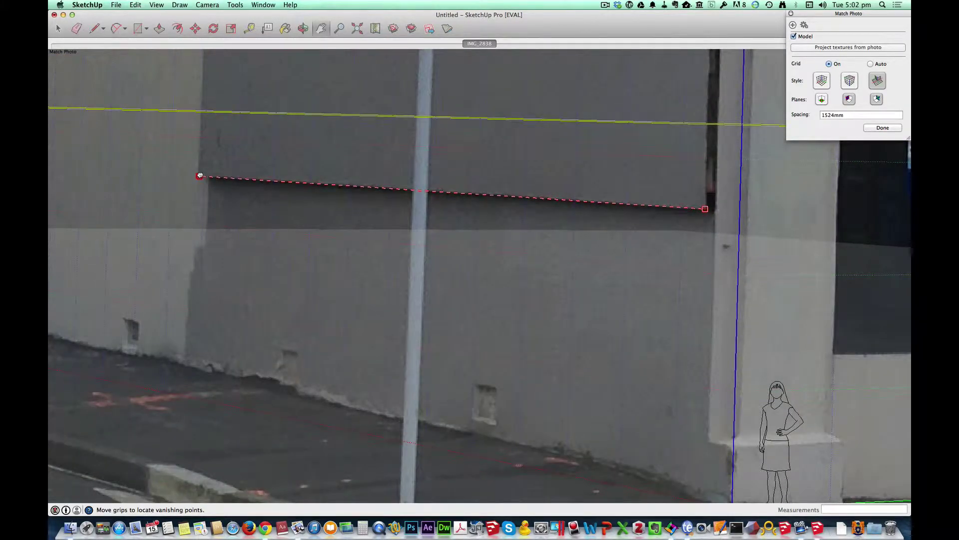
{"action": "scroll", "coordinate": [535, 302], "scroll_direction": "down", "scroll_amount": 6}
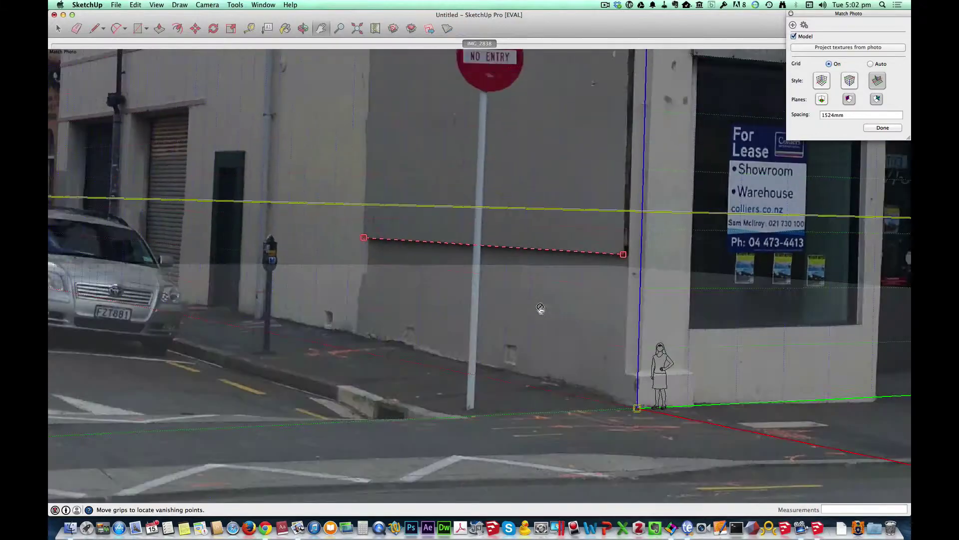
{"action": "scroll", "coordinate": [588, 336], "scroll_direction": "down", "scroll_amount": 6}
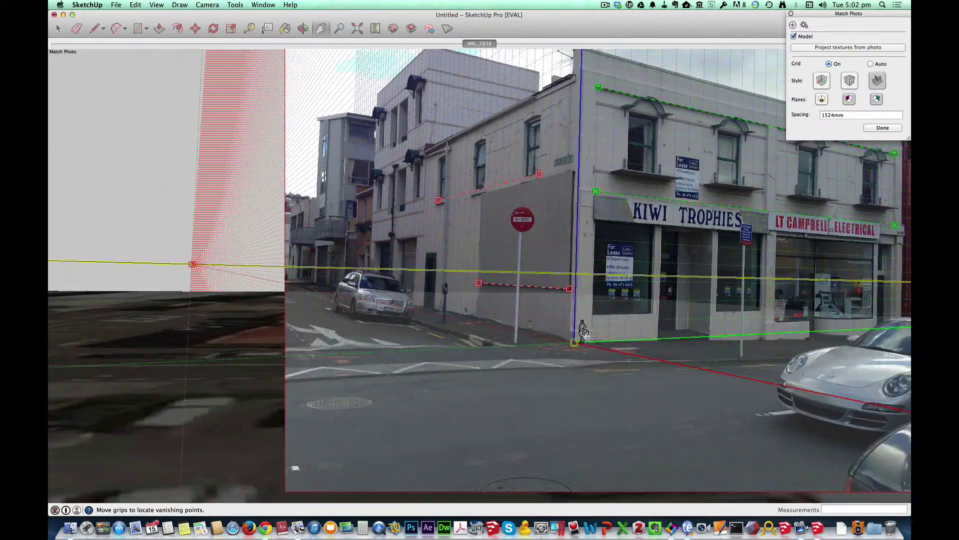
{"action": "scroll", "coordinate": [573, 324], "scroll_direction": "up", "scroll_amount": 2}
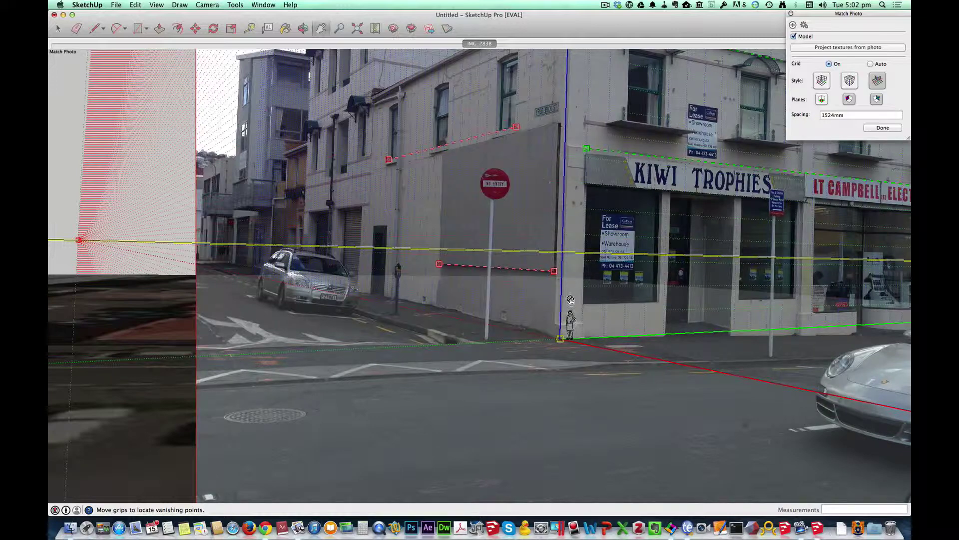
- Lower the green line's right end onto the sign edge and roll up the Match Photo panel
{"action": "scroll", "coordinate": [807, 320], "scroll_direction": "down", "scroll_amount": 2}
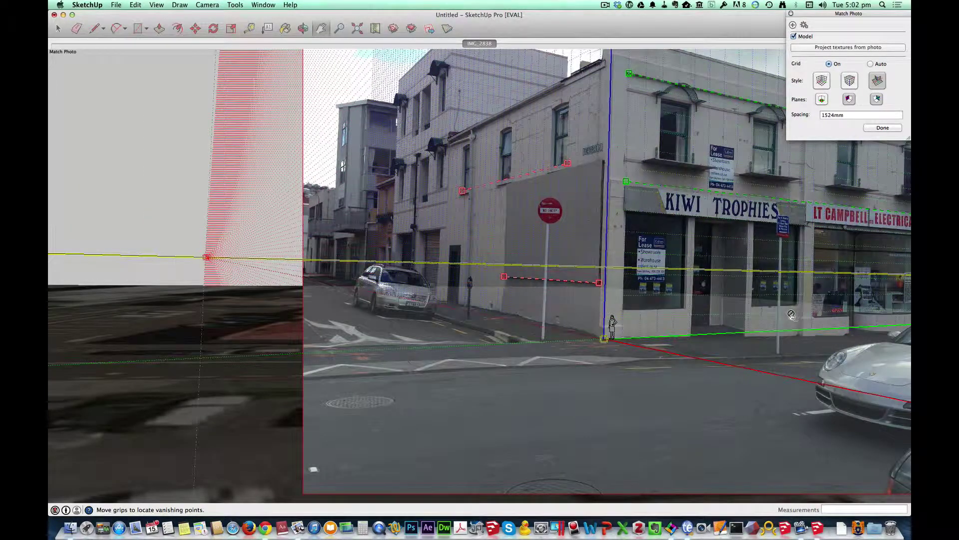
{"action": "scroll", "coordinate": [793, 315], "scroll_direction": "down", "scroll_amount": 3}
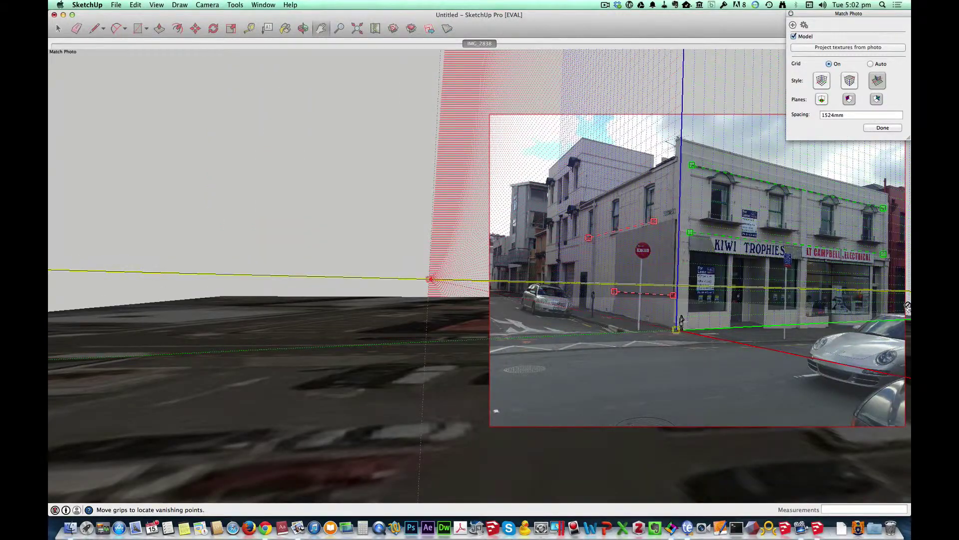
{"action": "scroll", "coordinate": [902, 306], "scroll_direction": "up", "scroll_amount": 3}
{"action": "scroll", "coordinate": [878, 301], "scroll_direction": "up", "scroll_amount": 3}
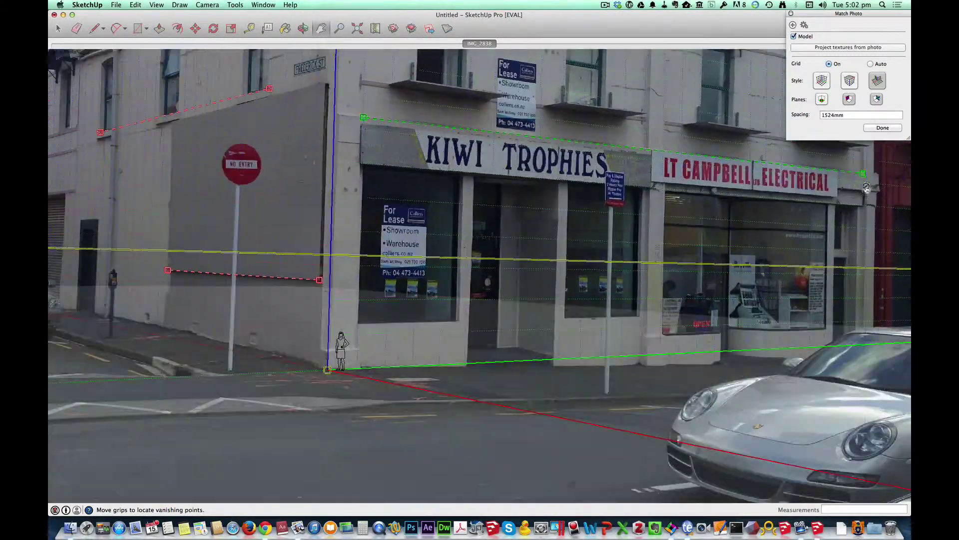
{"action": "left_click_drag", "start_coordinate": [863, 171], "coordinate": [862, 173]}
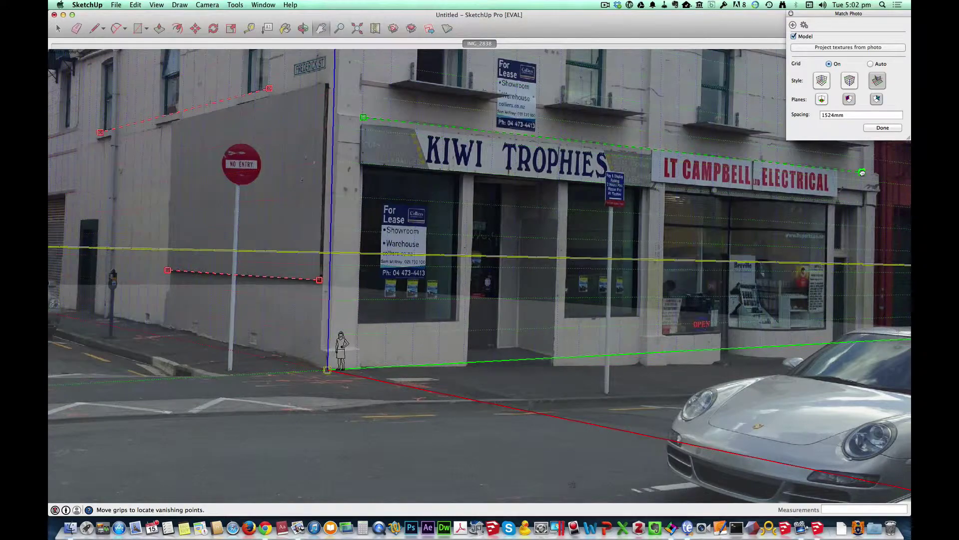
{"action": "scroll", "coordinate": [862, 172], "scroll_direction": "down", "scroll_amount": 5}
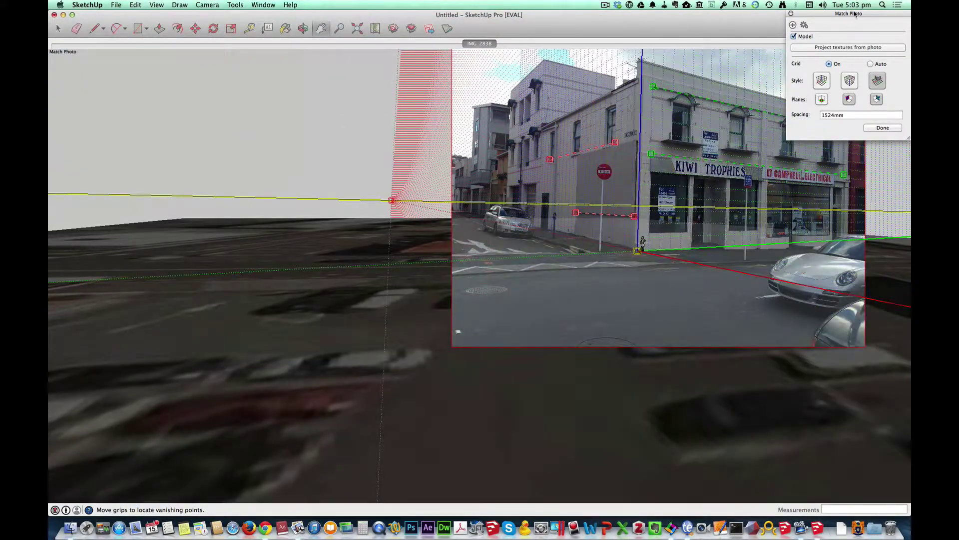
{"action": "double_click", "coordinate": [855, 14]}
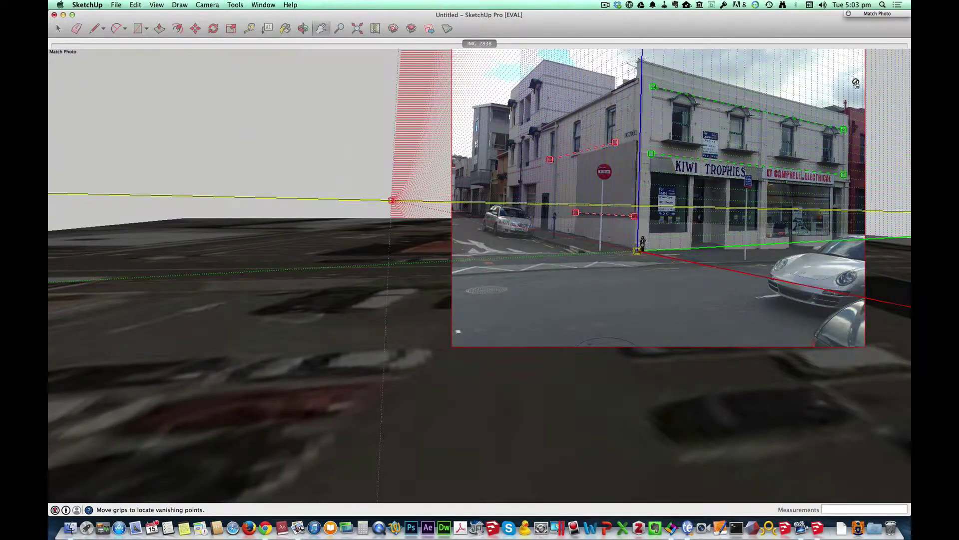
{"action": "scroll", "coordinate": [851, 120], "scroll_direction": "up", "scroll_amount": 3}
{"action": "scroll", "coordinate": [840, 137], "scroll_direction": "up", "scroll_amount": 6}
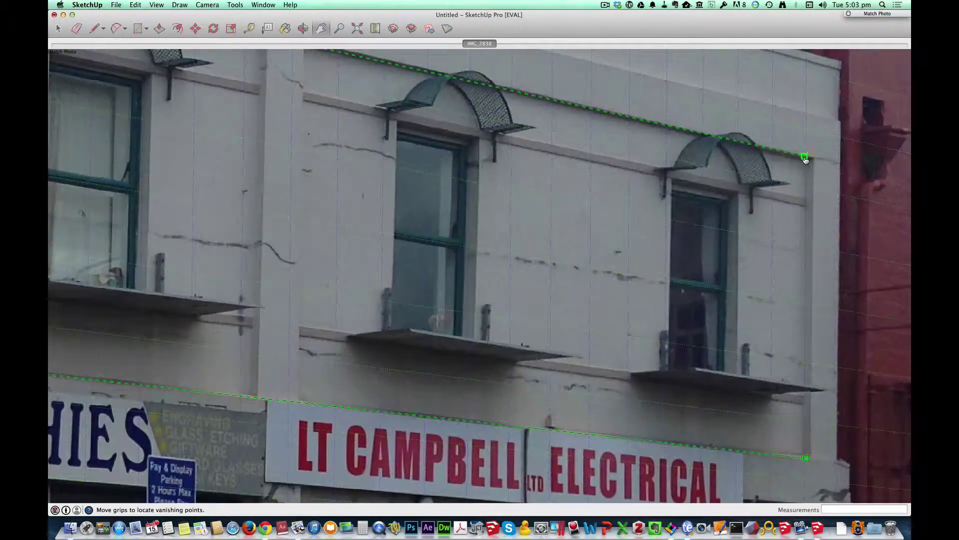
- Refine the green lines' right ends on the roofline and sign band, and the upper left end on the roofline
{"action": "left_click_drag", "start_coordinate": [805, 160], "coordinate": [804, 156]}
{"action": "left_click_drag", "start_coordinate": [807, 458], "coordinate": [808, 460]}
{"action": "scroll", "coordinate": [515, 243], "scroll_direction": "down", "scroll_amount": 5}
{"action": "scroll", "coordinate": [515, 242], "scroll_direction": "down", "scroll_amount": 5}
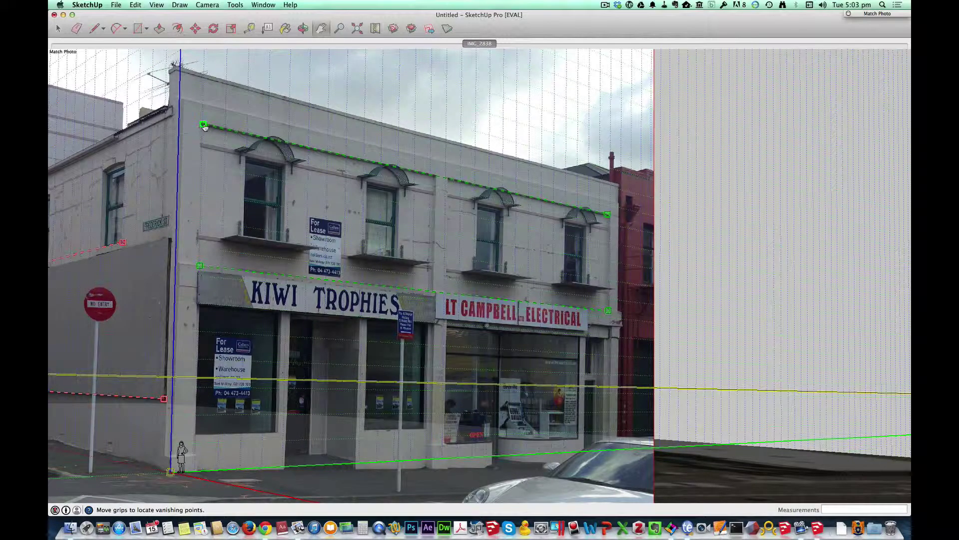
{"action": "left_click_drag", "start_coordinate": [204, 126], "coordinate": [205, 126]}
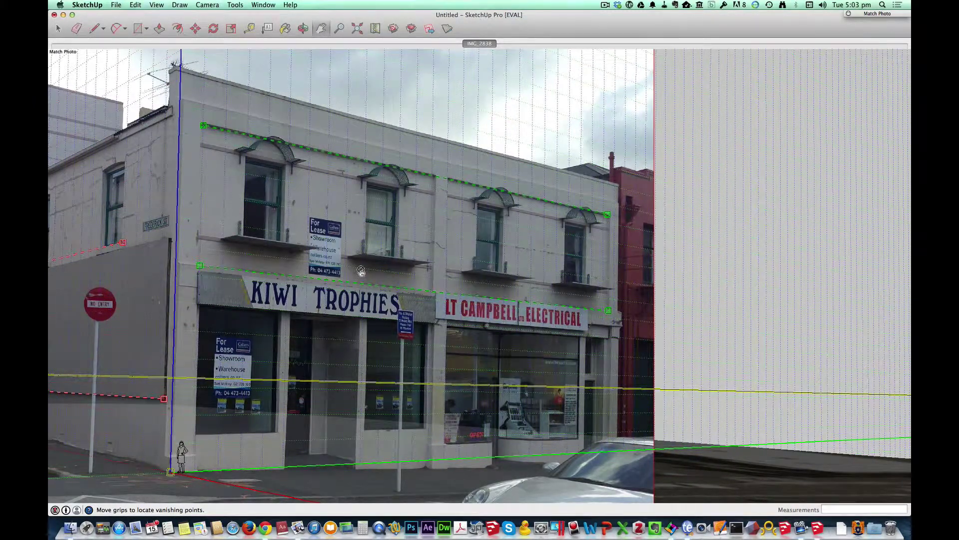
{"action": "scroll", "coordinate": [361, 271], "scroll_direction": "down", "scroll_amount": 3}
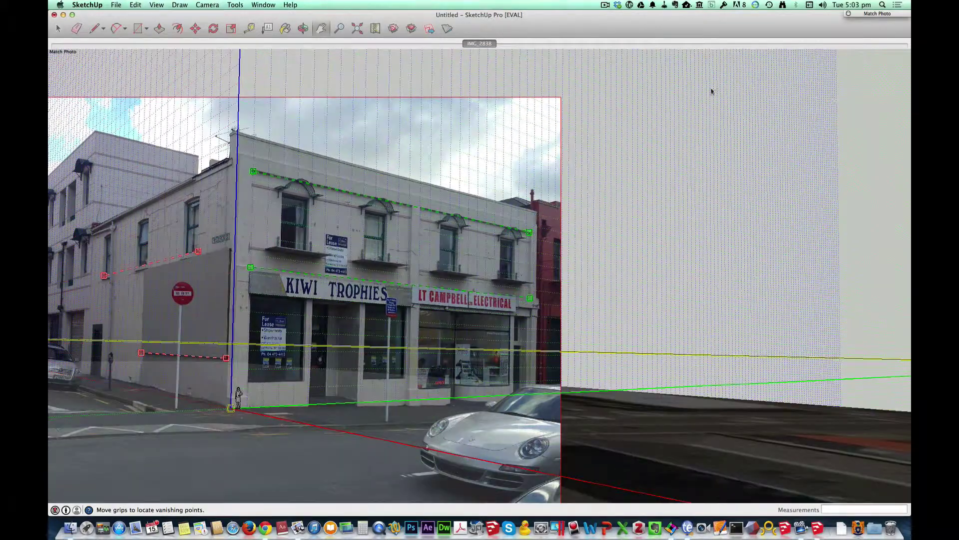
- Preview the Above and Under grid styles, check the 1524mm spacing, and finish the photo match
{"action": "left_click", "coordinate": [879, 14]}
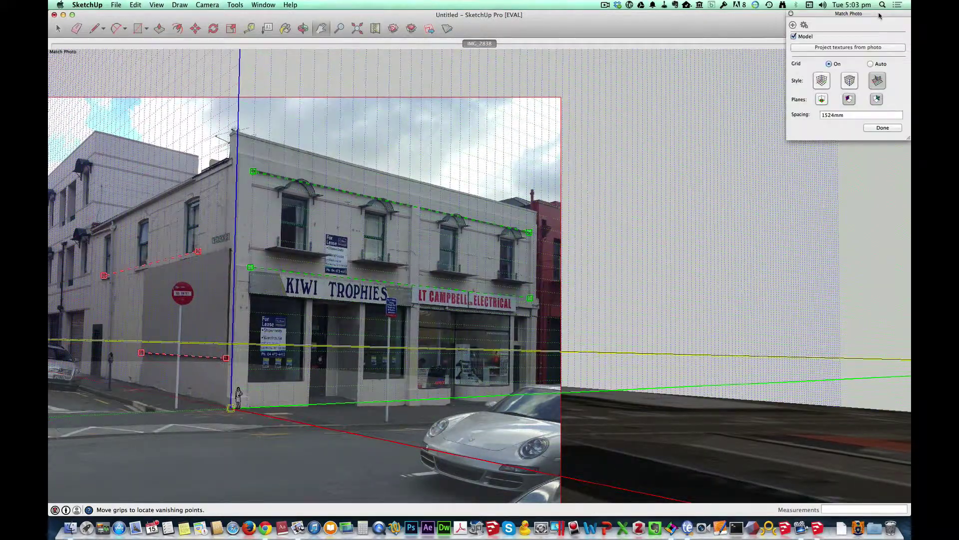
{"action": "left_click", "coordinate": [850, 84]}
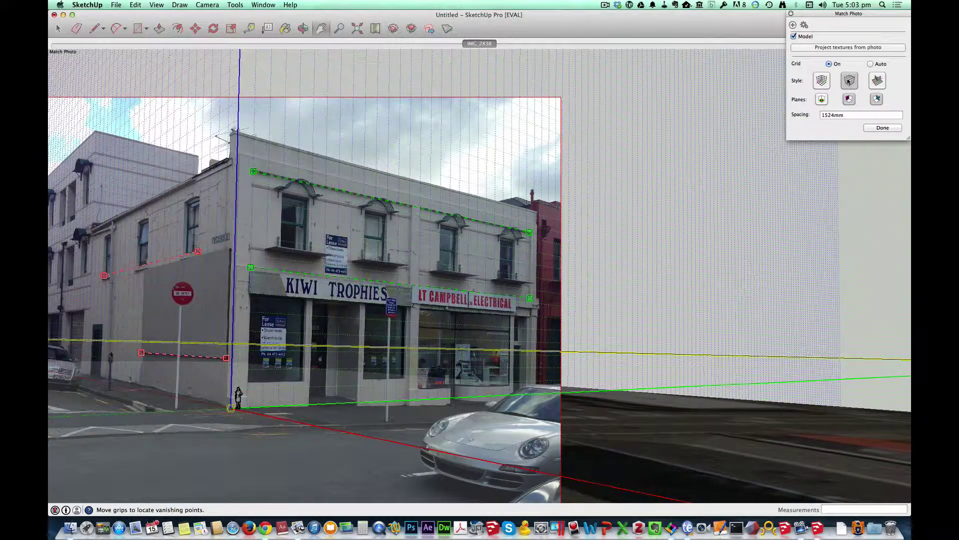
{"action": "left_click", "coordinate": [877, 83]}
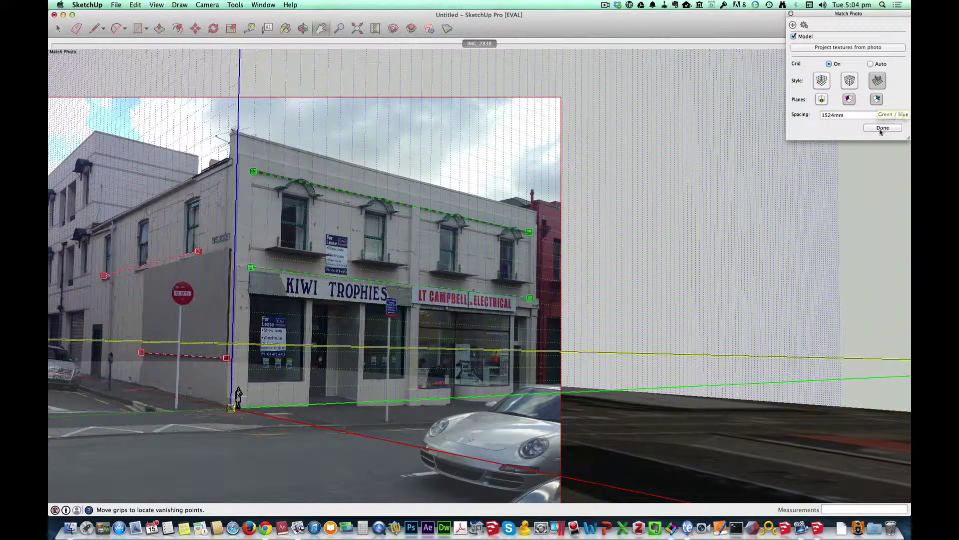
{"action": "left_click", "coordinate": [831, 116]}
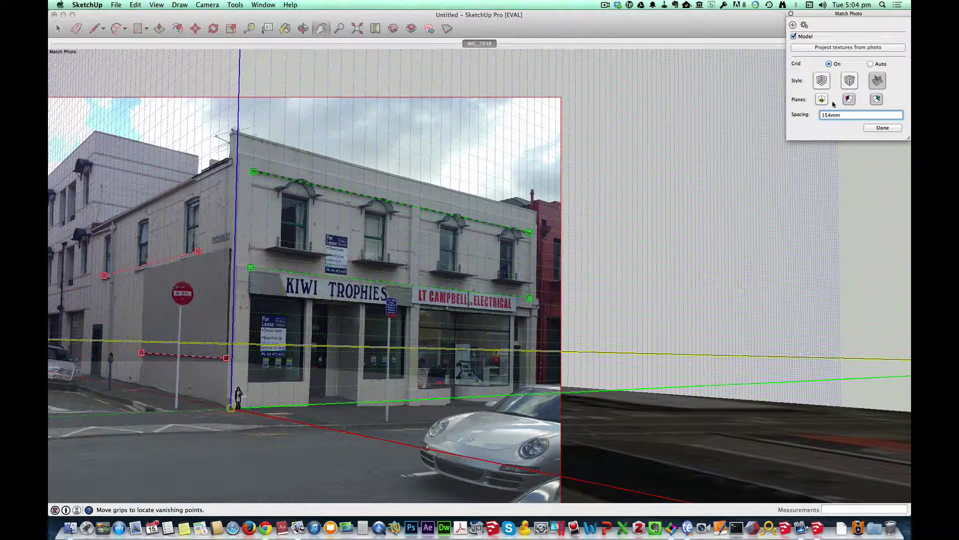
{"action": "left_click", "coordinate": [883, 129]}
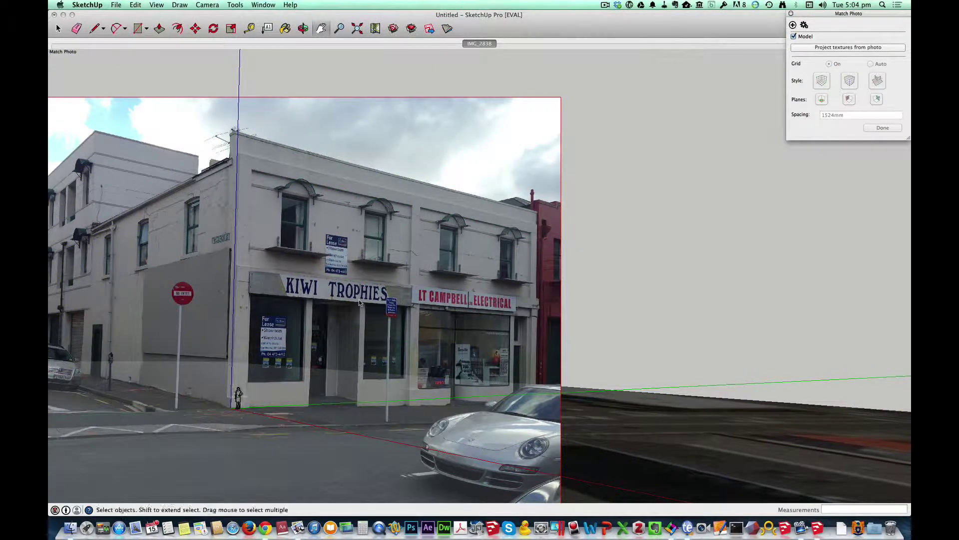
- Recentre the view on the matched photo and bring up the Window menu
{"action": "left_click_drag", "start_coordinate": [348, 303], "coordinate": [516, 261]}
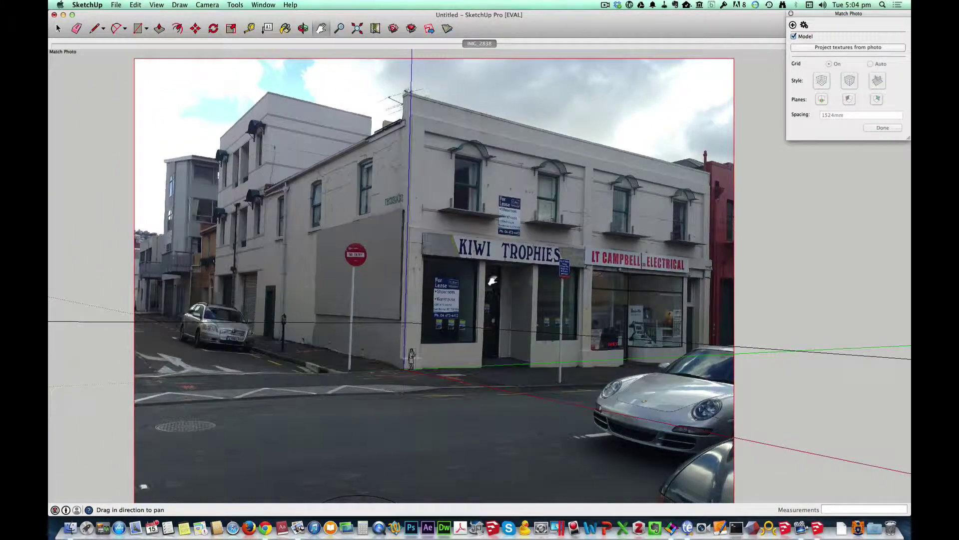
{"action": "scroll", "coordinate": [473, 304], "scroll_direction": "up", "scroll_amount": 3}
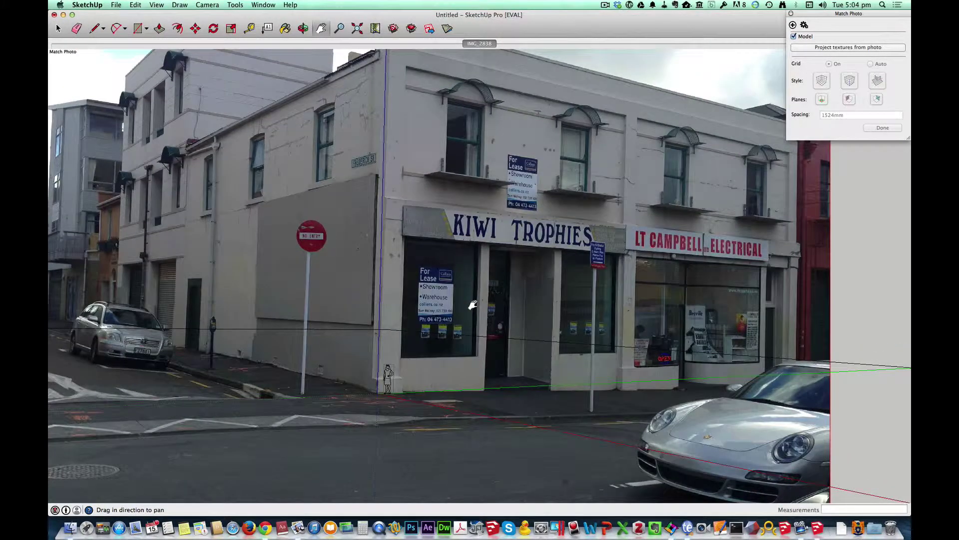
{"action": "scroll", "coordinate": [473, 304], "scroll_direction": "down", "scroll_amount": 5}
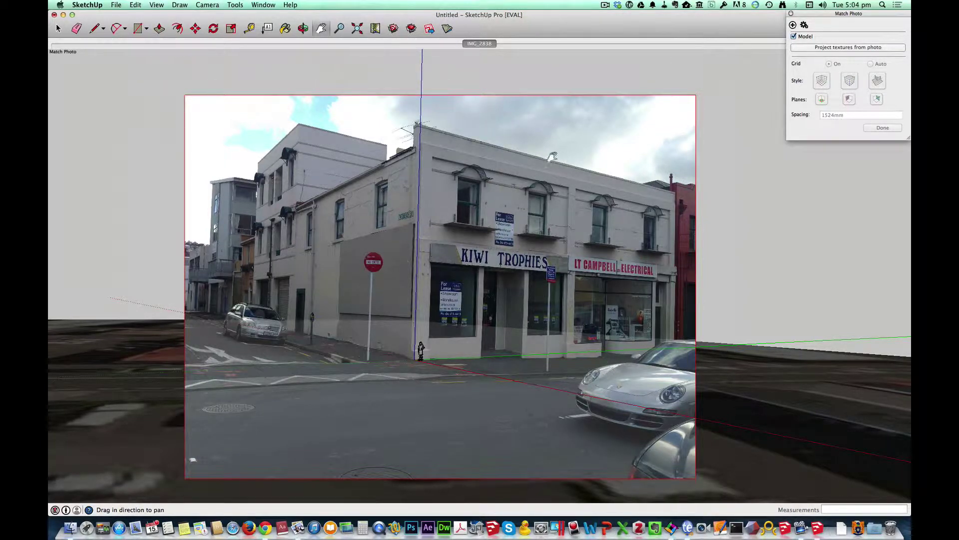
{"action": "left_click", "coordinate": [265, 6]}
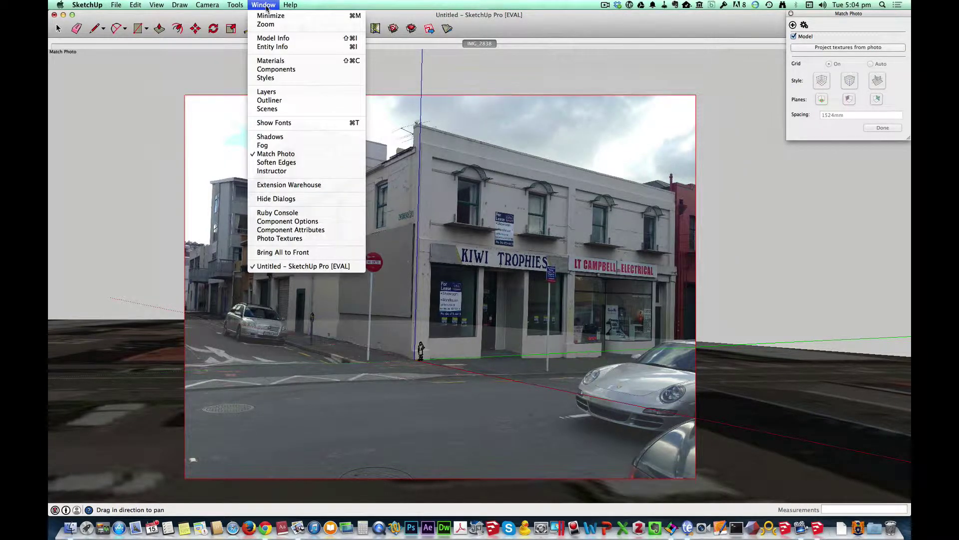
- Show the Outliner panel, closing the Components panel opened by mistake
{"action": "left_click", "coordinate": [282, 70]}
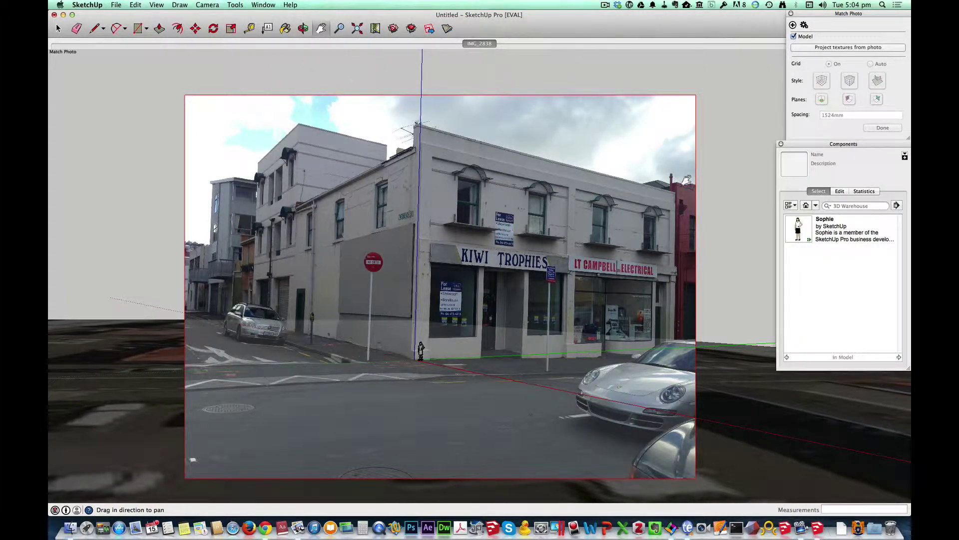
{"action": "left_click", "coordinate": [781, 145]}
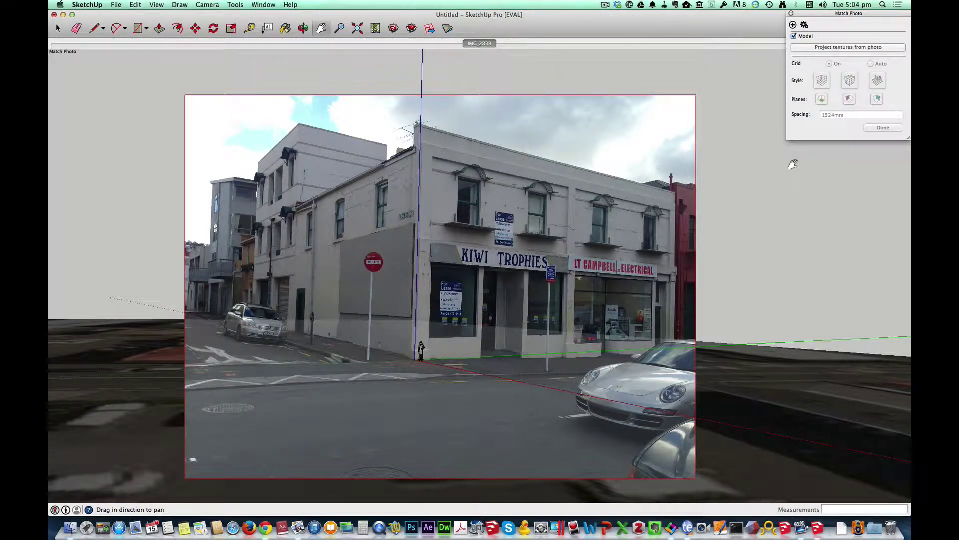
{"action": "left_click", "coordinate": [259, 6]}
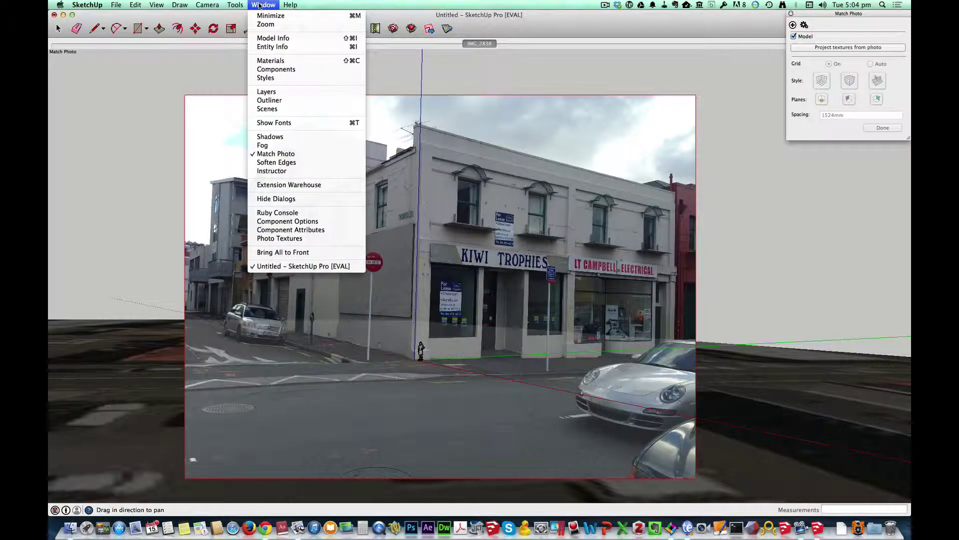
{"action": "left_click", "coordinate": [276, 100]}
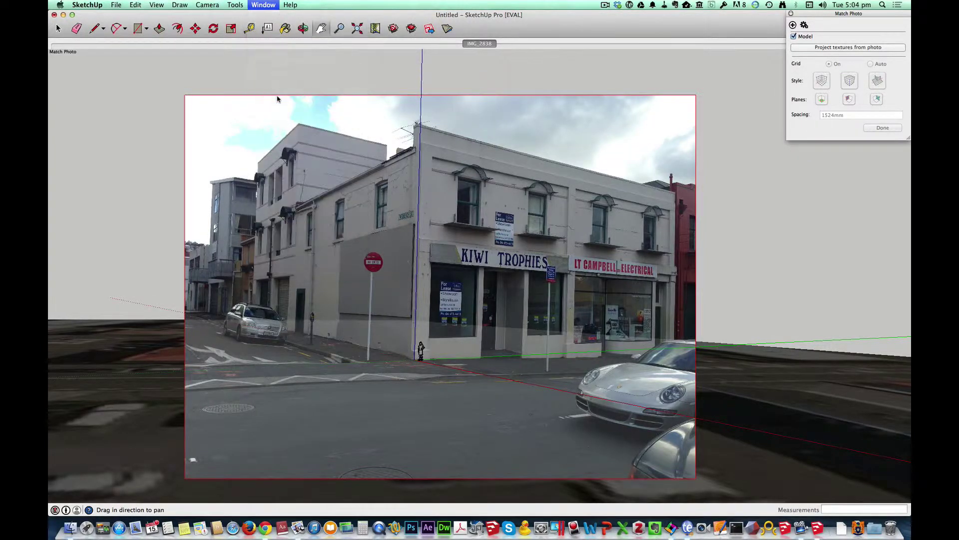
- Select the Google Earth Snapshot in the Outliner and inspect its context menu without choosing anything
{"action": "left_click", "coordinate": [833, 187]}
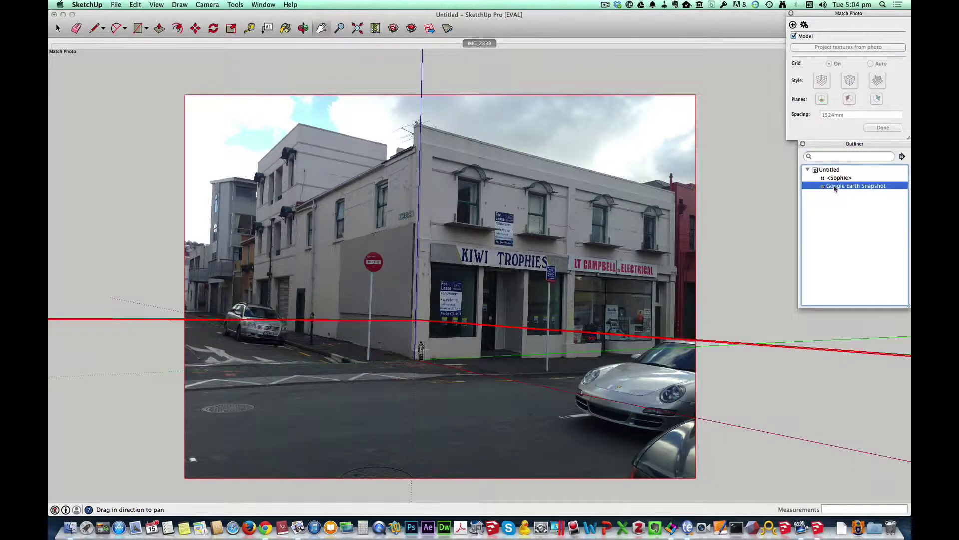
{"action": "right_click", "coordinate": [833, 187]}
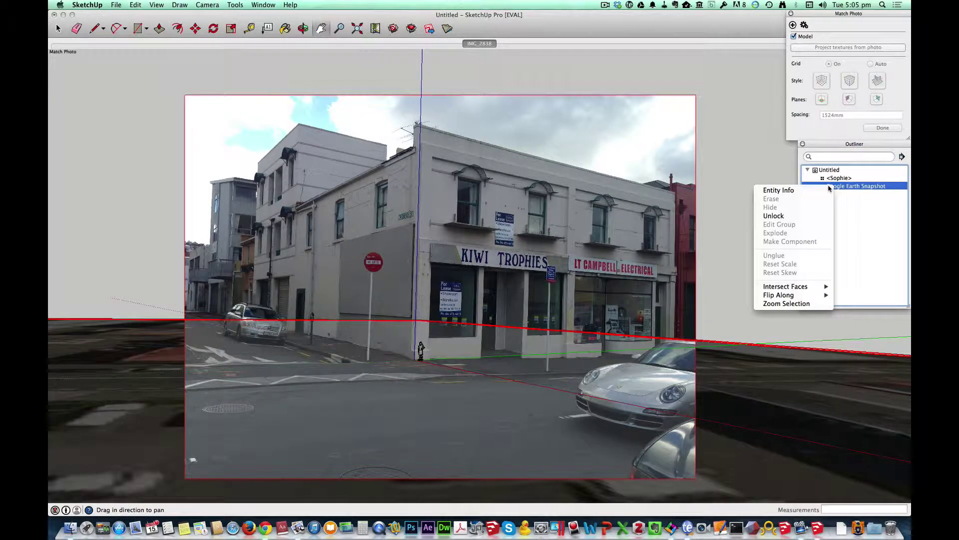
{"action": "left_click", "coordinate": [826, 188]}
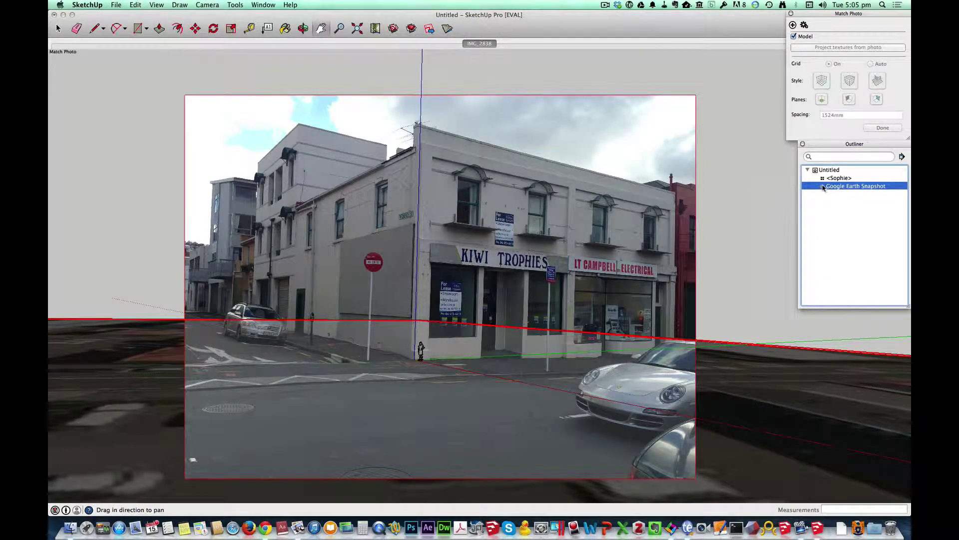
{"action": "left_click", "coordinate": [823, 179]}
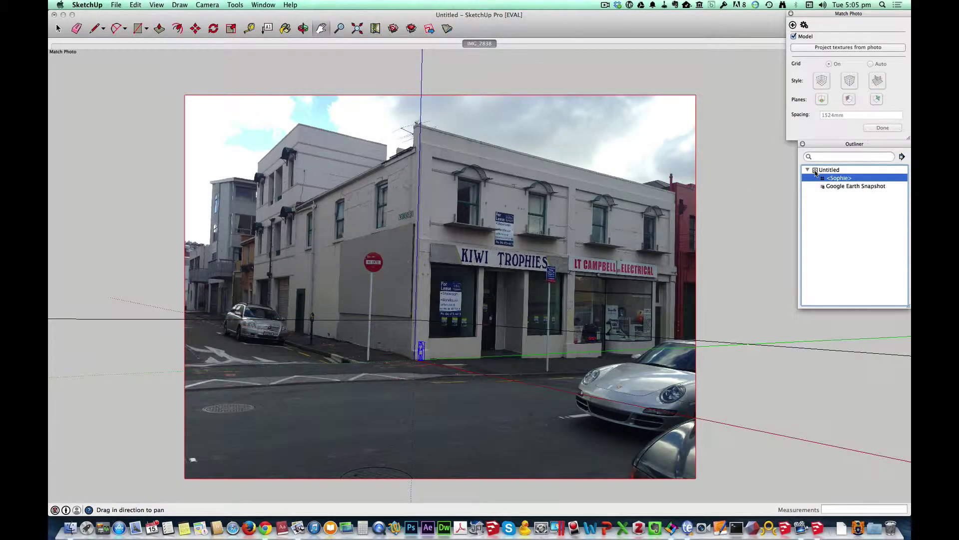
{"action": "left_click", "coordinate": [824, 187]}
{"action": "right_click", "coordinate": [824, 188]}
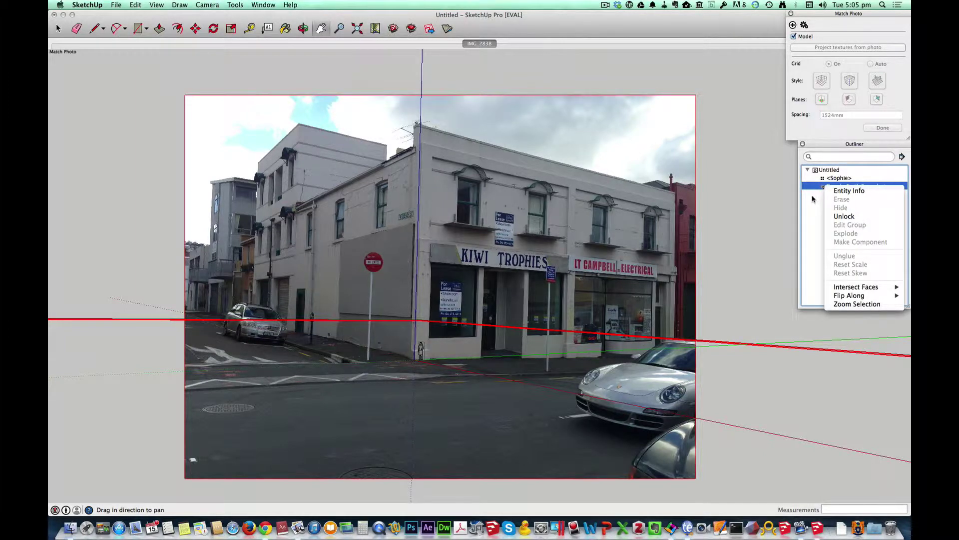
{"action": "left_click", "coordinate": [819, 187]}
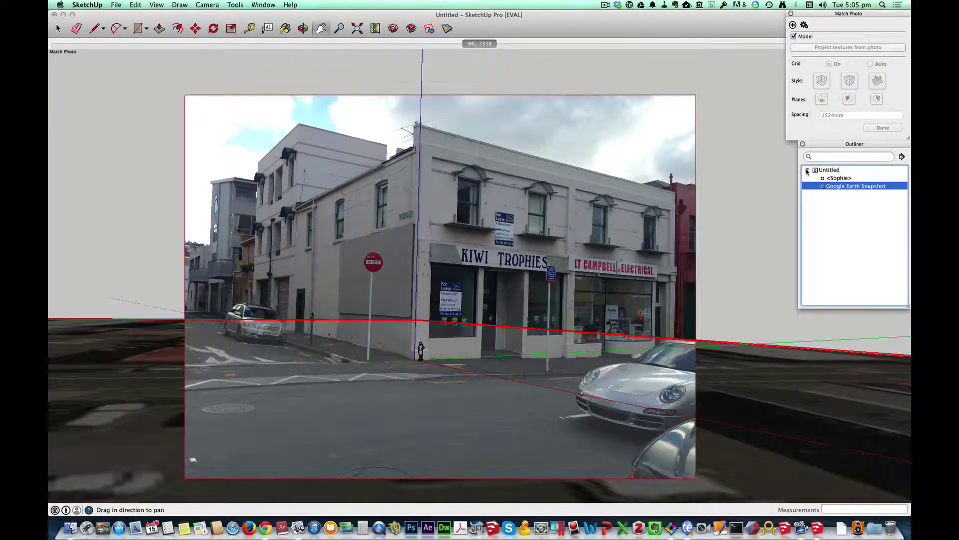
- Show and enlarge the Layers panel so only Layer0 stays visible, and close the Outliner
{"action": "left_click", "coordinate": [265, 5]}
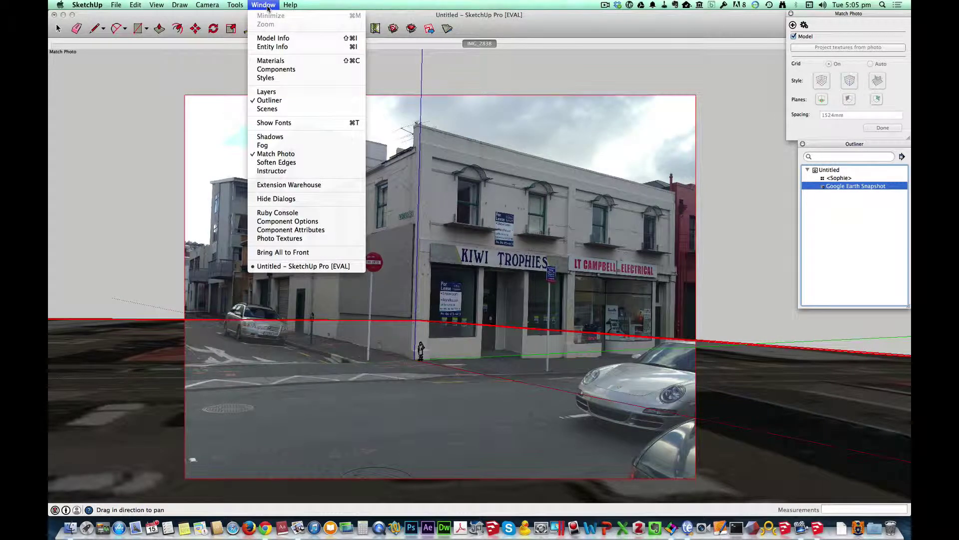
{"action": "left_click", "coordinate": [272, 92]}
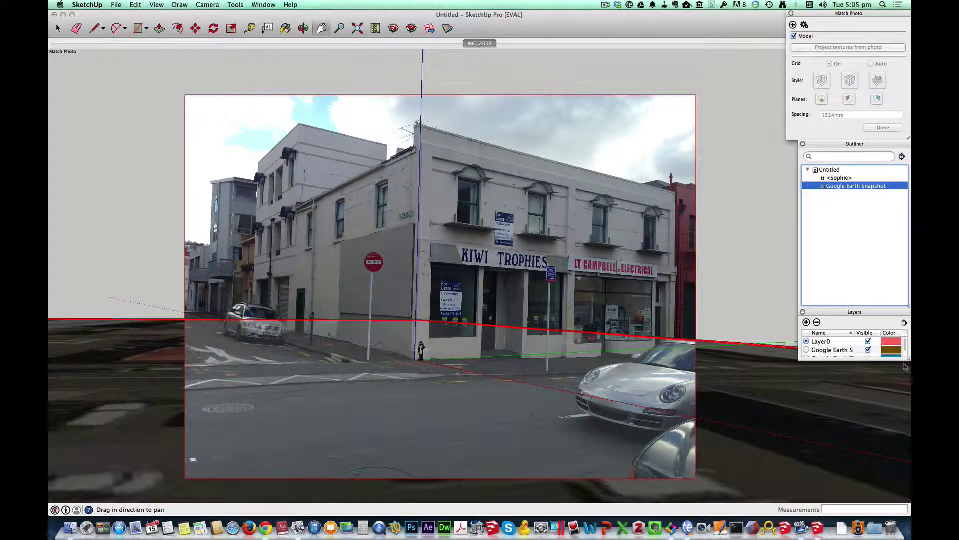
{"action": "left_click_drag", "start_coordinate": [909, 360], "coordinate": [909, 410]}
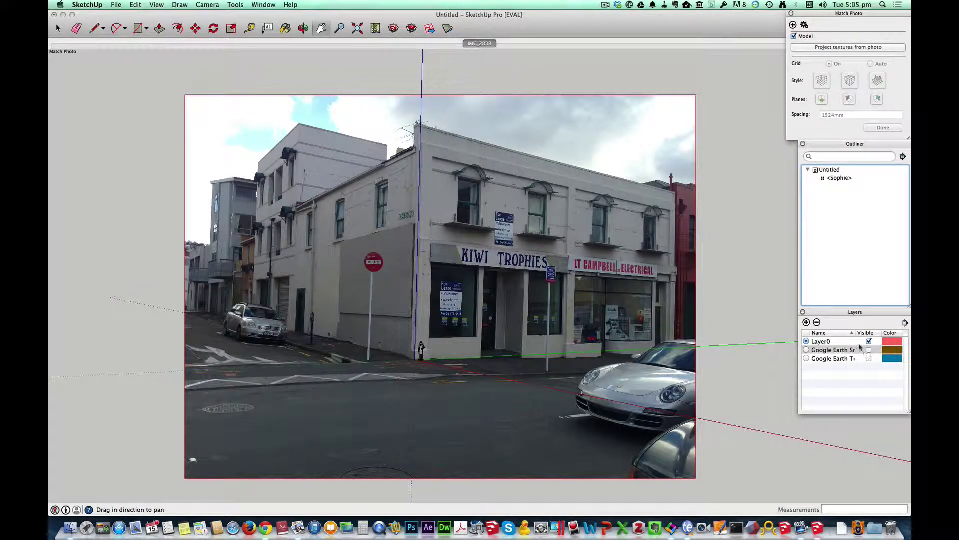
{"action": "left_click", "coordinate": [803, 144]}
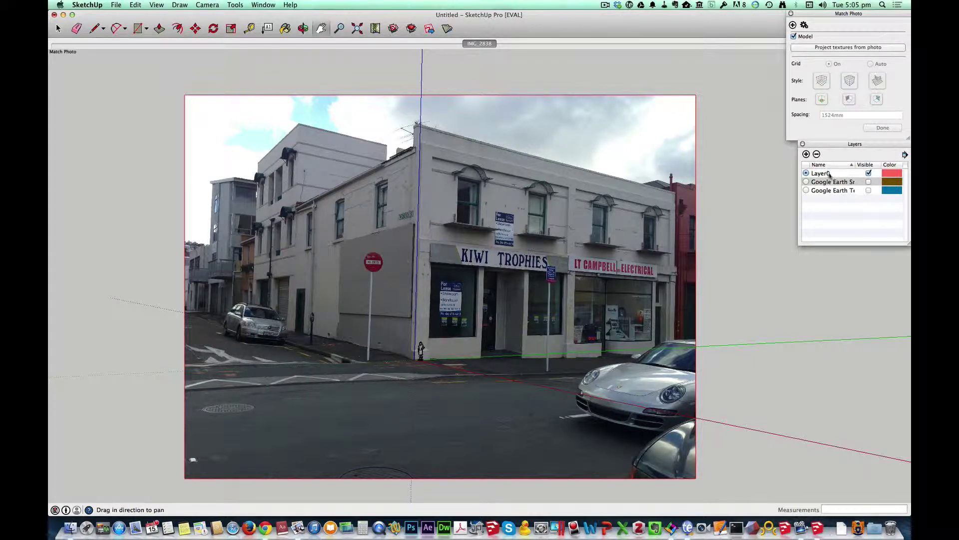
- Close the Layers panel and zoom in and out on the street photo
{"action": "left_click", "coordinate": [803, 144]}
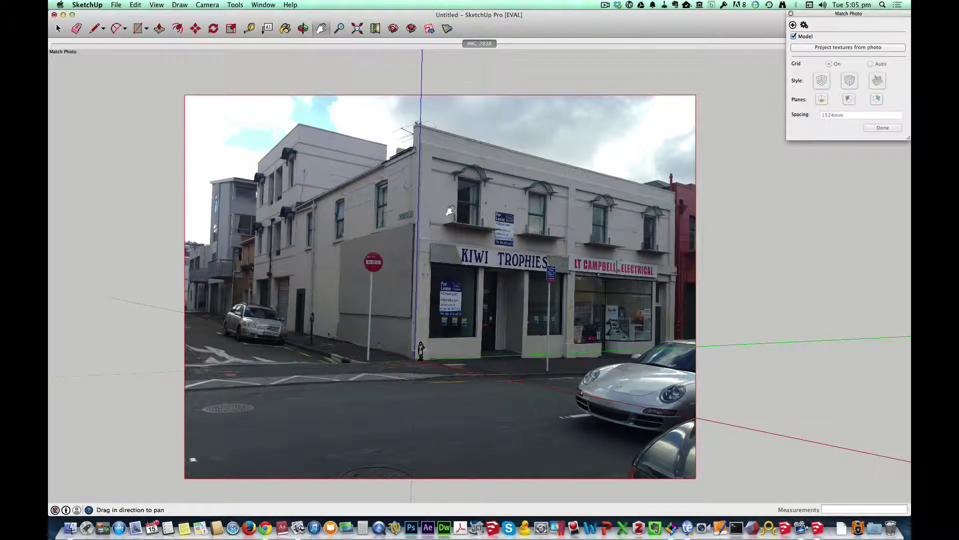
{"action": "scroll", "coordinate": [398, 279], "scroll_direction": "up", "scroll_amount": 2}
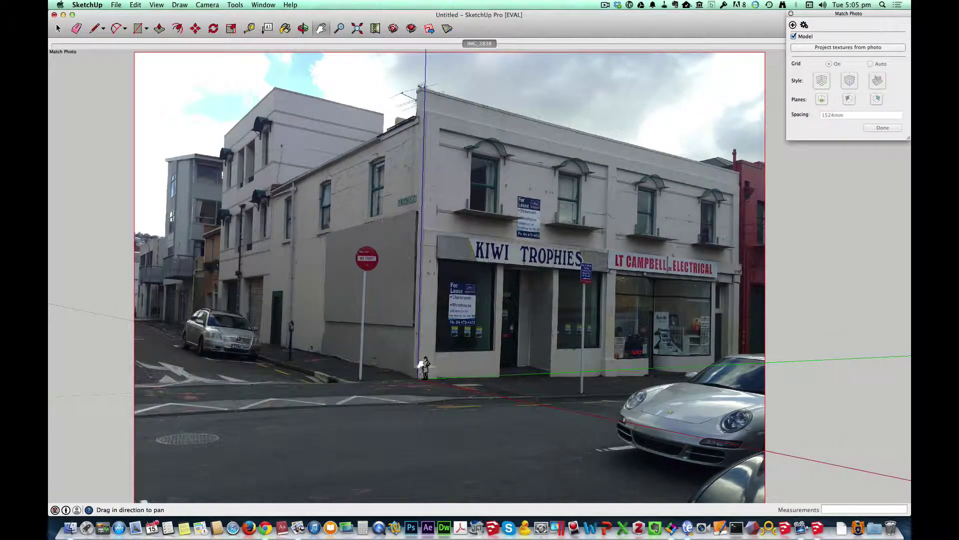
{"action": "scroll", "coordinate": [405, 382], "scroll_direction": "up", "scroll_amount": 3}
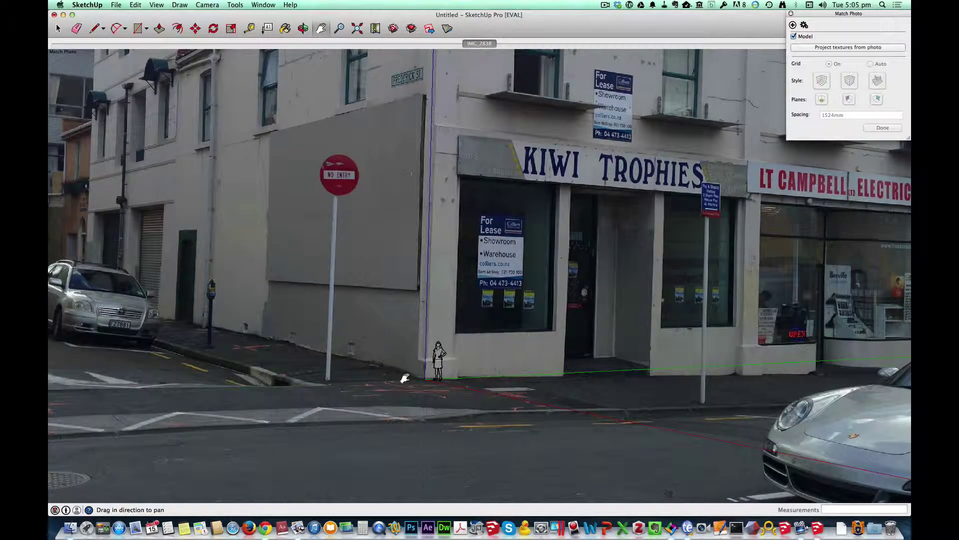
{"action": "scroll", "coordinate": [404, 378], "scroll_direction": "down", "scroll_amount": 4}
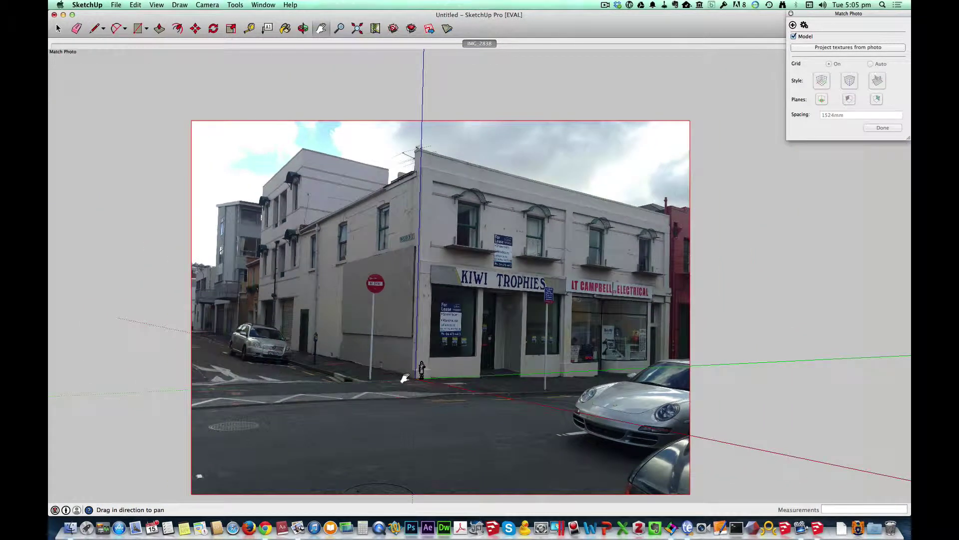
{"action": "scroll", "coordinate": [405, 378], "scroll_direction": "up", "scroll_amount": 4}
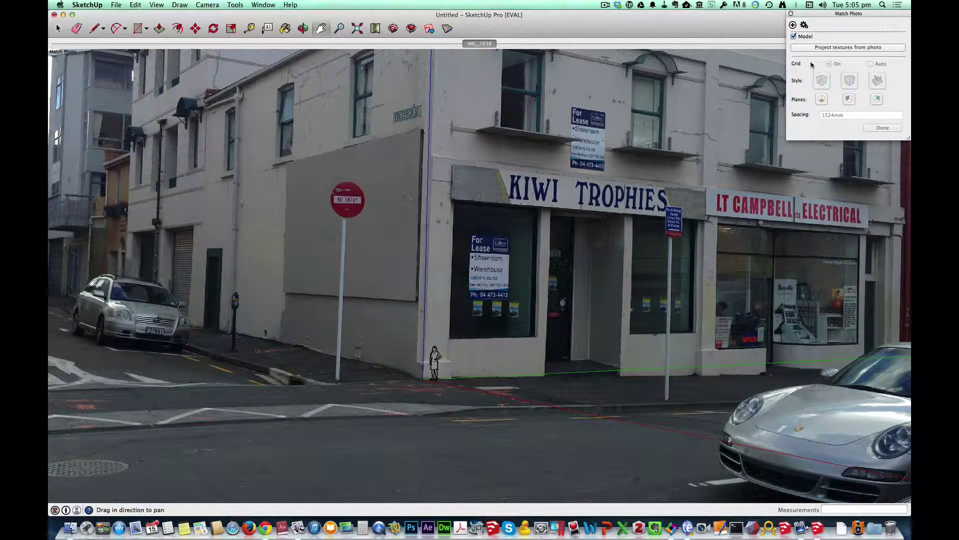
- Reopen the IMG_2838 photo match, drag the red axis to scale, and try 1000mm grid spacing
{"action": "left_click", "coordinate": [804, 26]}
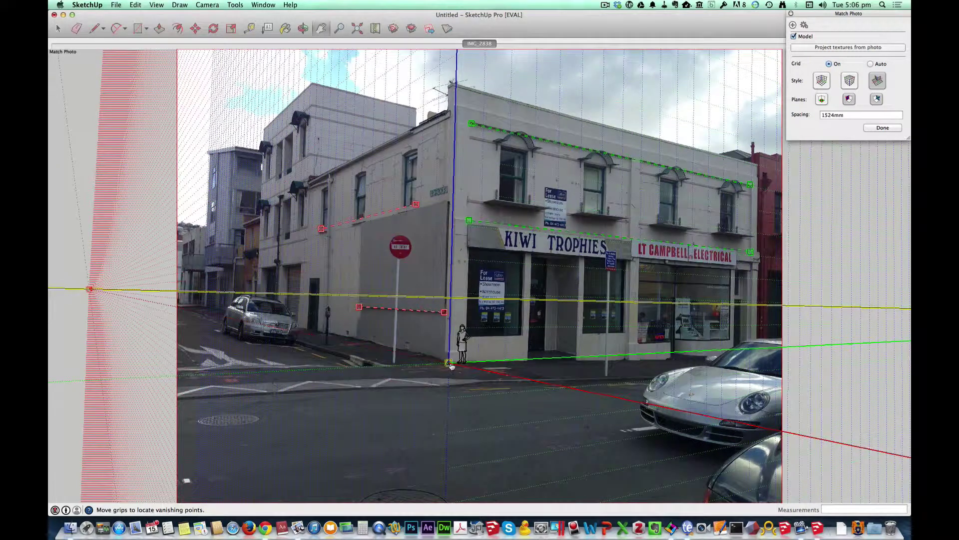
{"action": "left_click_drag", "start_coordinate": [417, 358], "coordinate": [388, 356]}
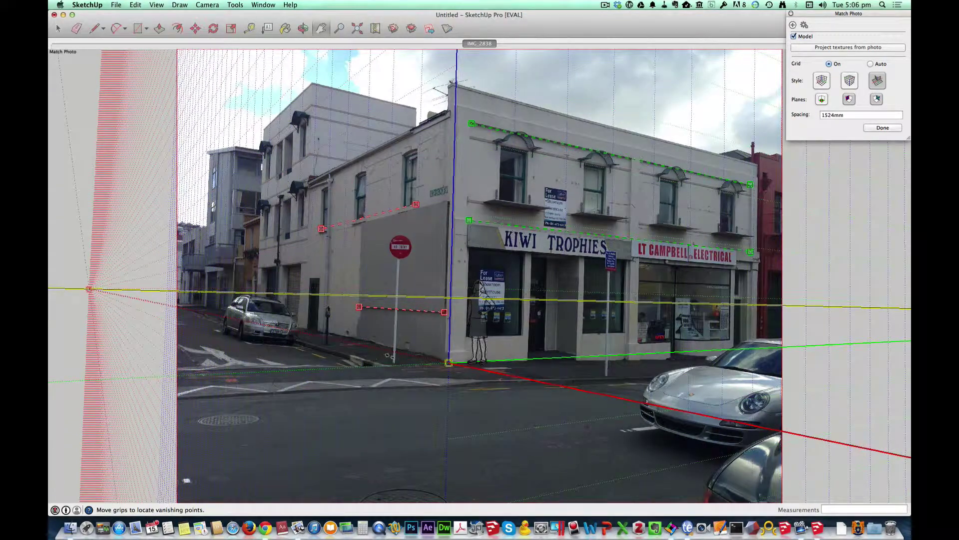
{"action": "left_click", "coordinate": [826, 117]}
{"action": "key", "text": "BackSpace"}
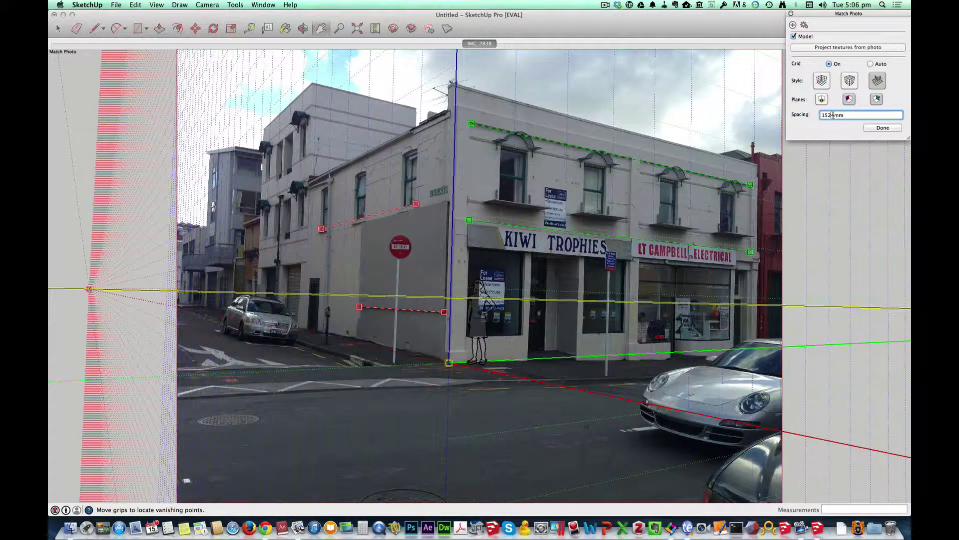
{"action": "left_click_drag", "start_coordinate": [835, 115], "coordinate": [823, 115]}
{"action": "type", "text": "1000"}
{"action": "key", "text": "Return"}
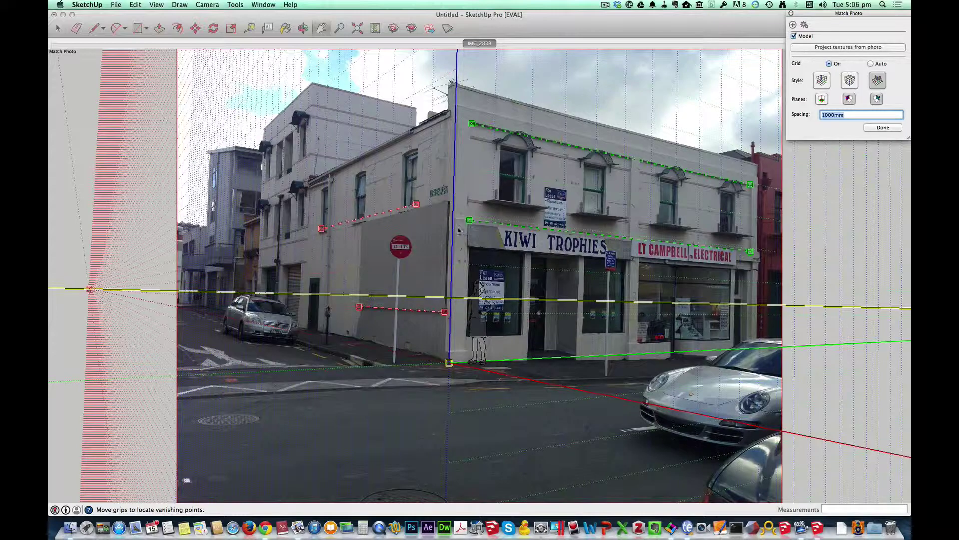
- Change the Match Photo grid spacing to 500mm
{"action": "left_click", "coordinate": [821, 115]}
{"action": "key", "text": "Delete"}
{"action": "key", "text": "Delete"}
{"action": "type", "text": "5"}
{"action": "key", "text": "Return"}
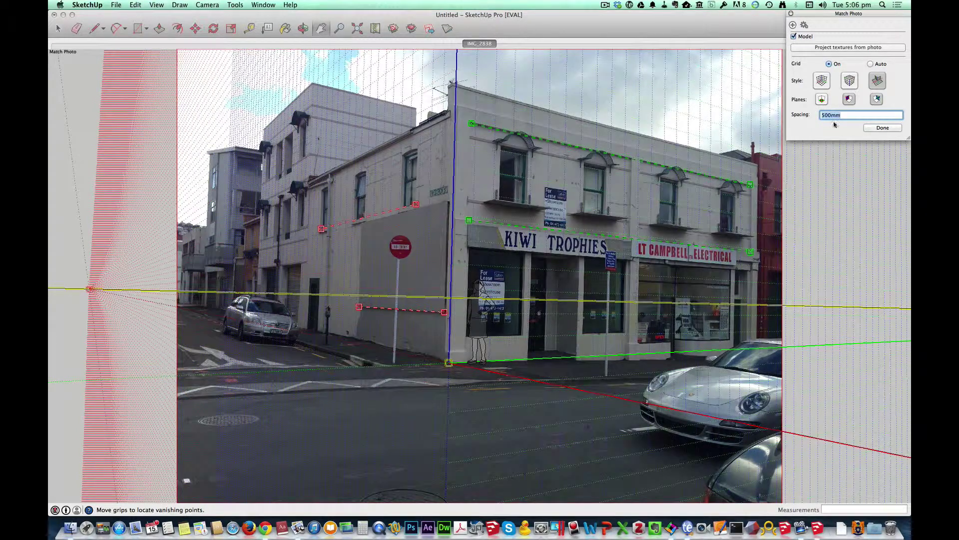
{"action": "left_click", "coordinate": [414, 359]}
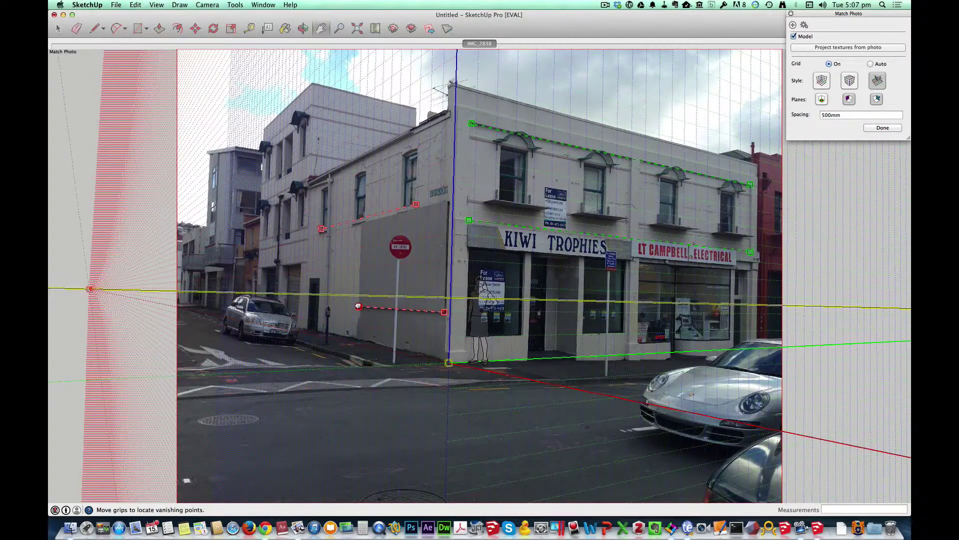
- Align the lower red vanishing line with the side wall and place the origin on the corner
{"action": "left_click_drag", "start_coordinate": [359, 306], "coordinate": [360, 306]}
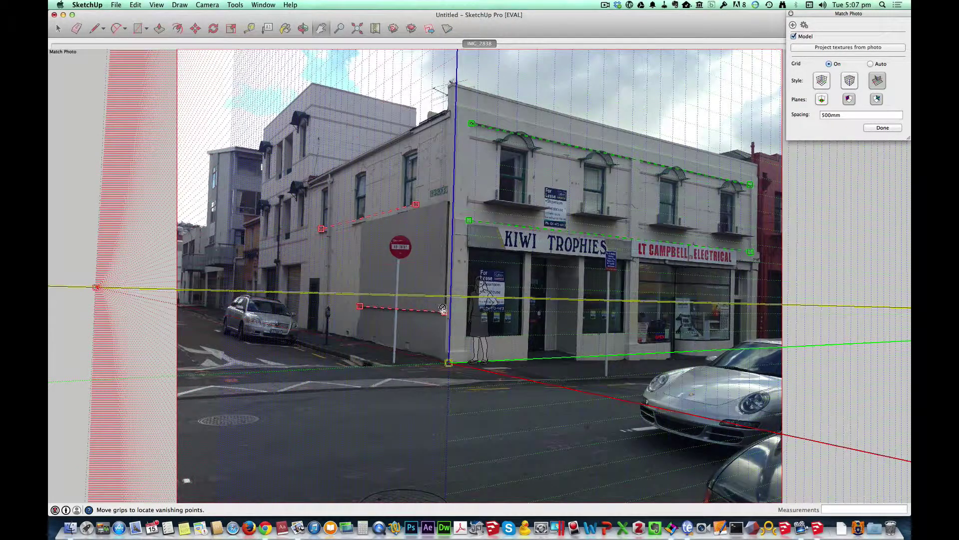
{"action": "left_click_drag", "start_coordinate": [444, 313], "coordinate": [444, 311]}
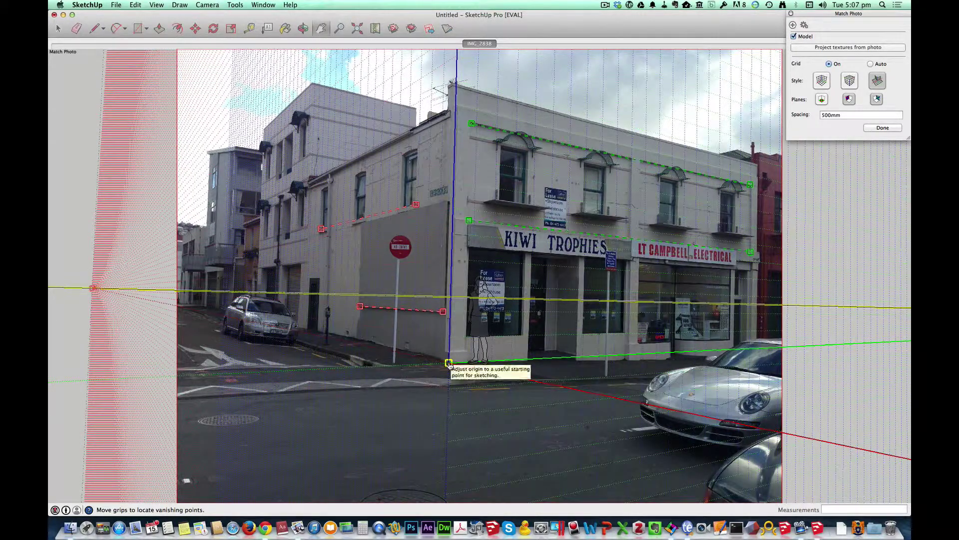
{"action": "mouse_move", "coordinate": [448, 363]}
{"action": "left_mouse_down"}
{"action": "mouse_move", "coordinate": [459, 363]}
{"action": "mouse_move", "coordinate": [449, 362]}
{"action": "left_mouse_up"}
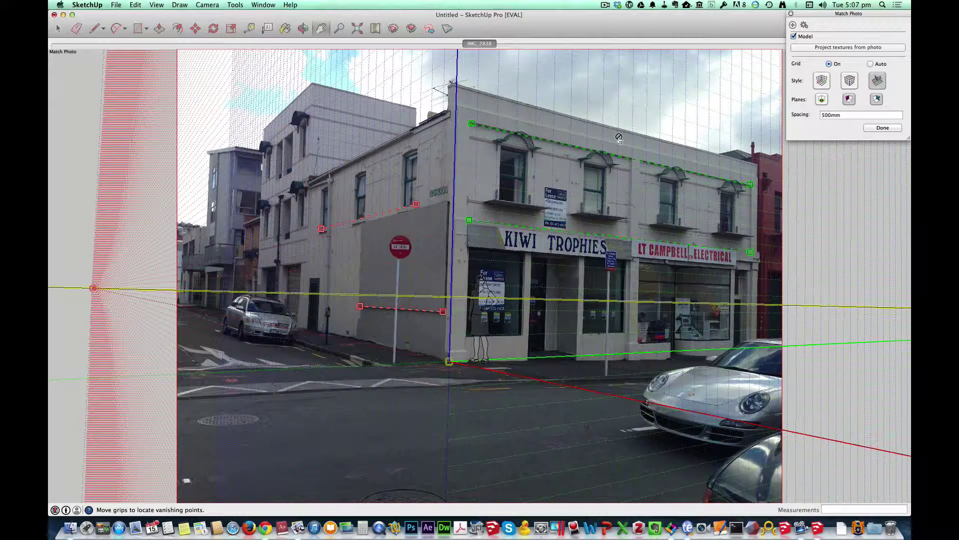
- Exit photo matching and draw a roughly 4677mm vertical edge from the origin up the corner to the roofline
{"action": "left_click", "coordinate": [885, 129]}
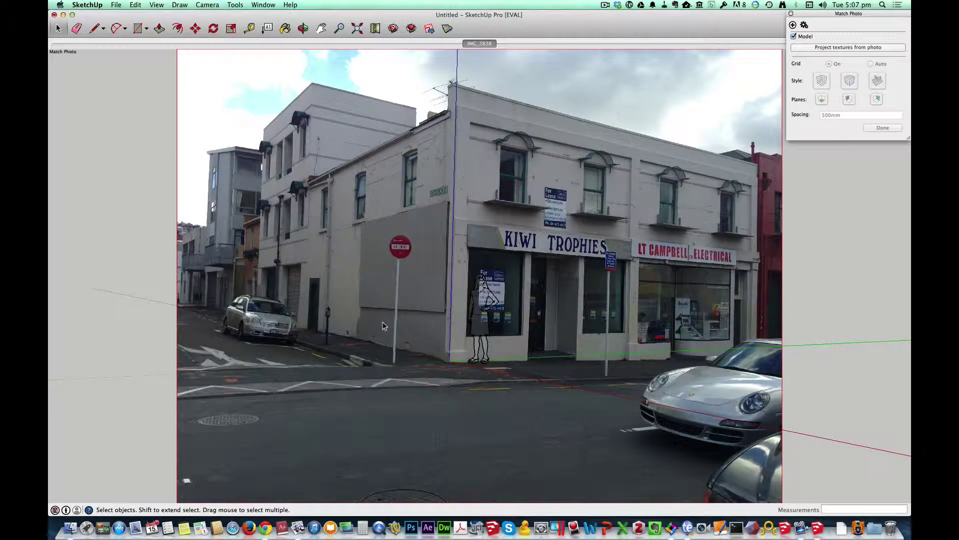
{"action": "key", "text": "l"}
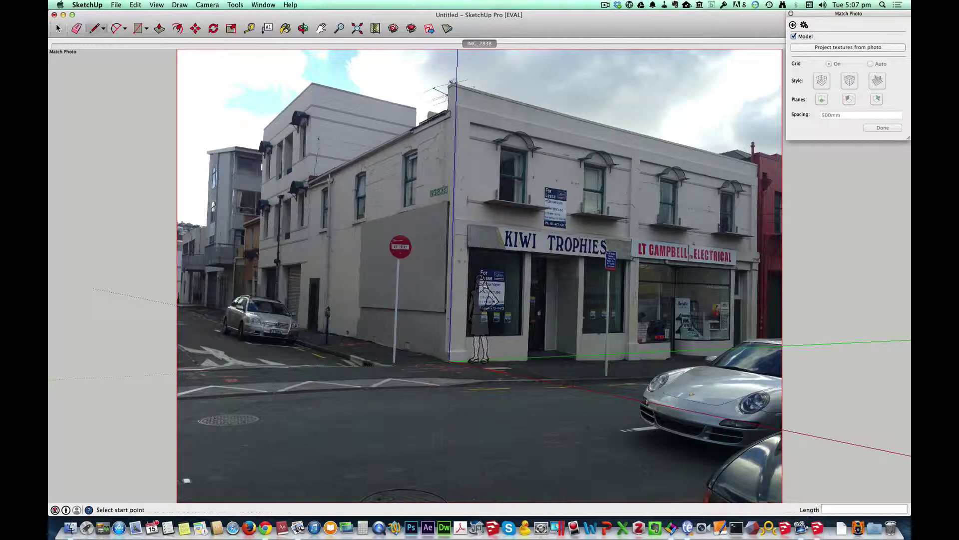
{"action": "left_click", "coordinate": [449, 361]}
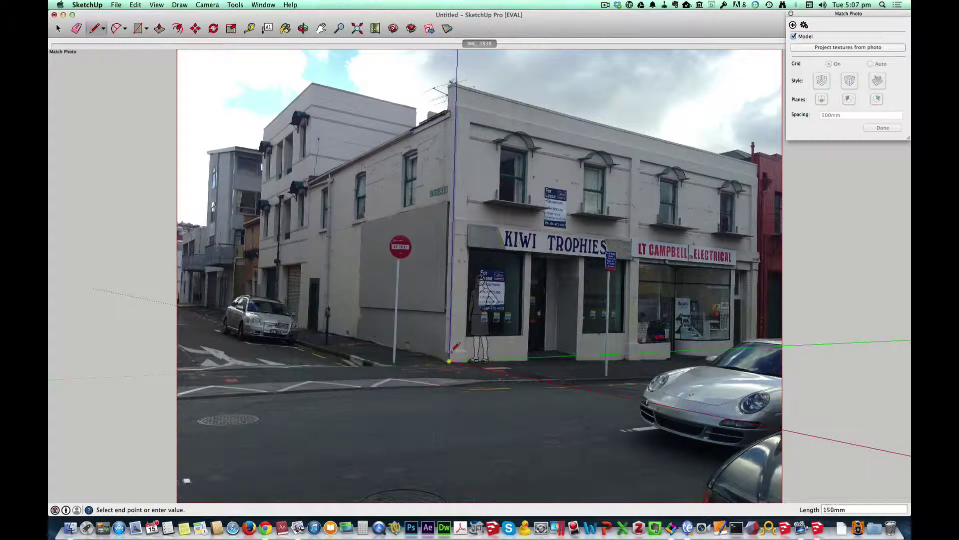
{"action": "scroll", "coordinate": [452, 351], "scroll_direction": "up", "scroll_amount": 3}
{"action": "scroll", "coordinate": [453, 346], "scroll_direction": "up", "scroll_amount": 3}
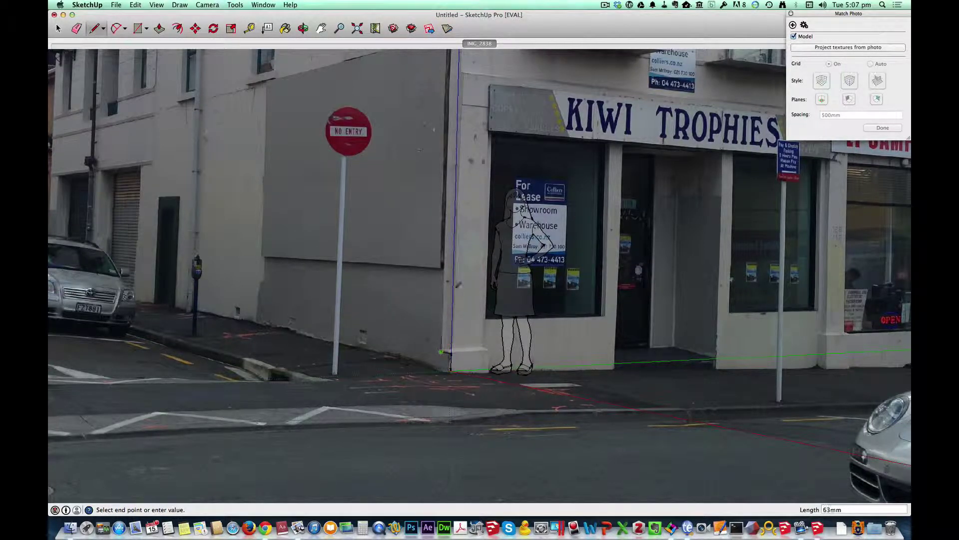
{"action": "scroll", "coordinate": [447, 343], "scroll_direction": "down", "scroll_amount": 5}
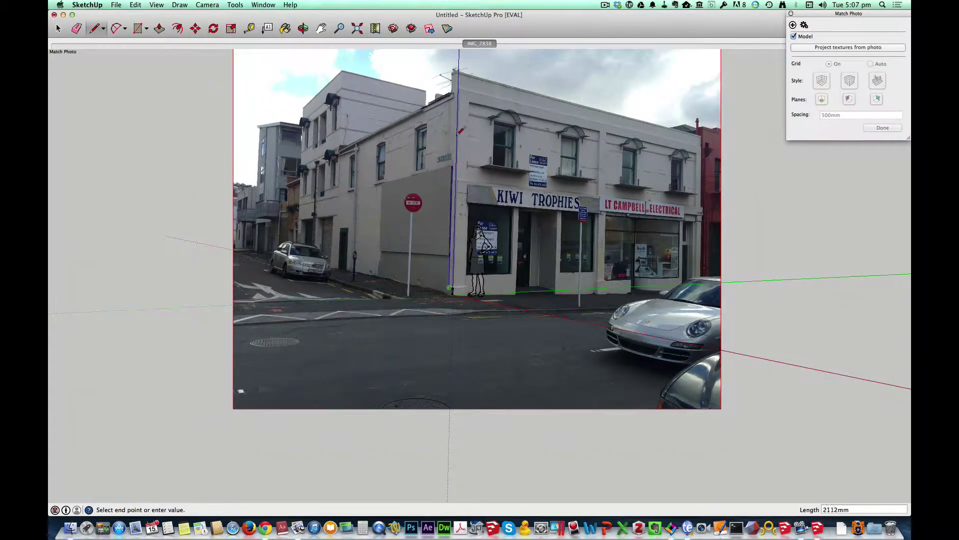
{"action": "scroll", "coordinate": [460, 130], "scroll_direction": "up", "scroll_amount": 5}
{"action": "scroll", "coordinate": [462, 91], "scroll_direction": "up", "scroll_amount": 3}
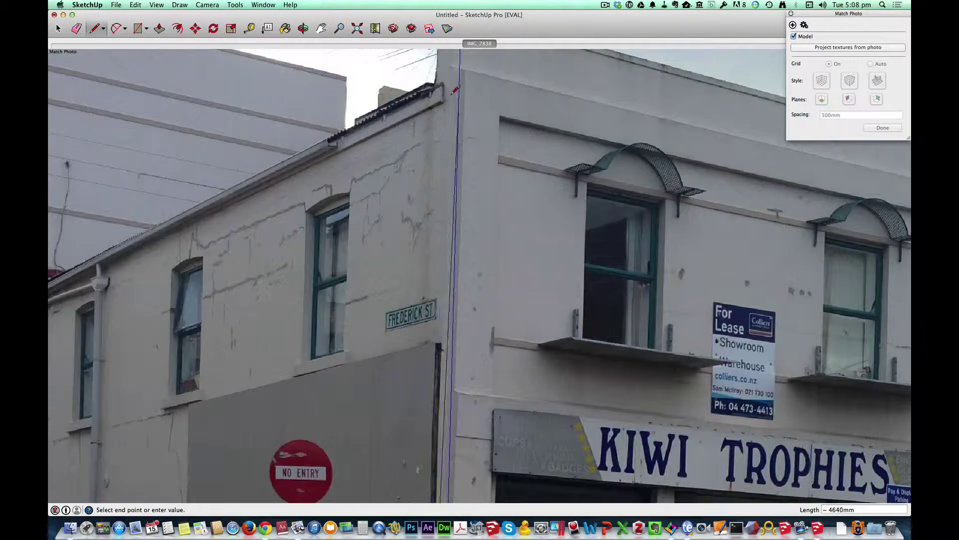
{"action": "scroll", "coordinate": [453, 70], "scroll_direction": "down", "scroll_amount": 6}
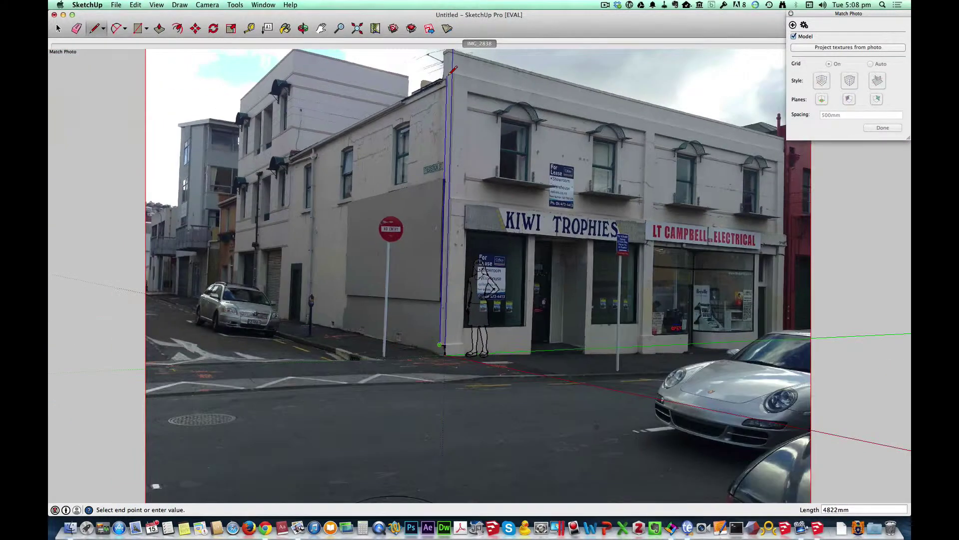
{"action": "scroll", "coordinate": [453, 71], "scroll_direction": "up", "scroll_amount": 6}
{"action": "scroll", "coordinate": [453, 70], "scroll_direction": "up", "scroll_amount": 1}
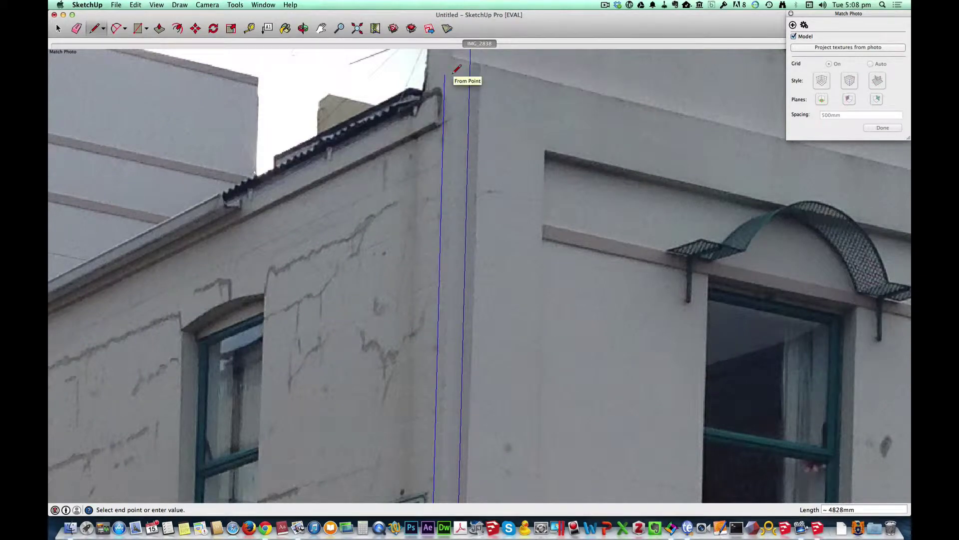
{"action": "scroll", "coordinate": [456, 69], "scroll_direction": "down", "scroll_amount": 4}
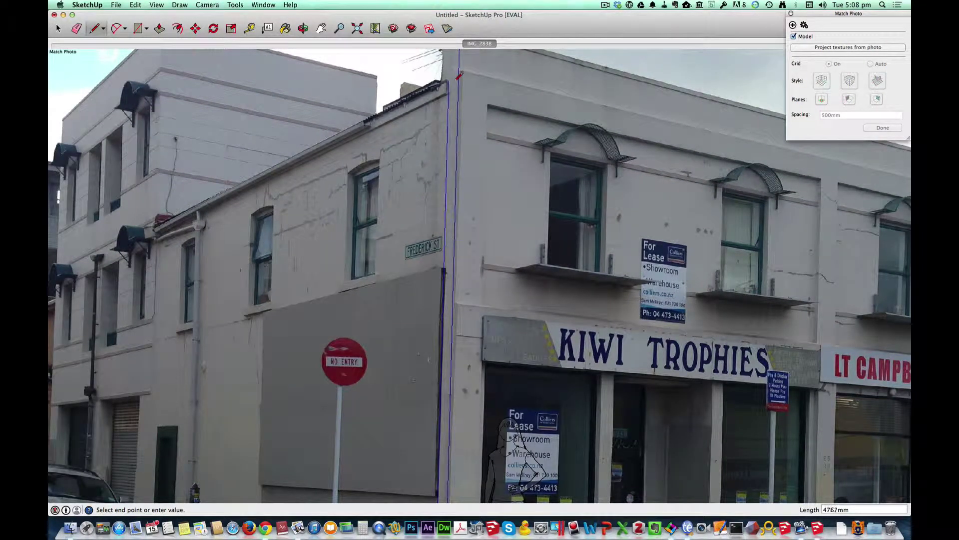
{"action": "scroll", "coordinate": [460, 92], "scroll_direction": "up", "scroll_amount": 5}
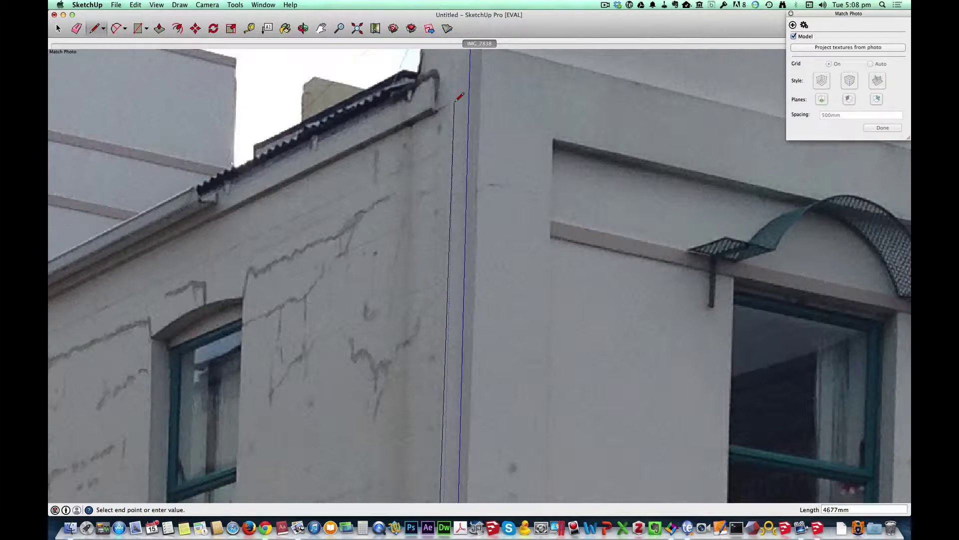
{"action": "left_click", "coordinate": [458, 95]}
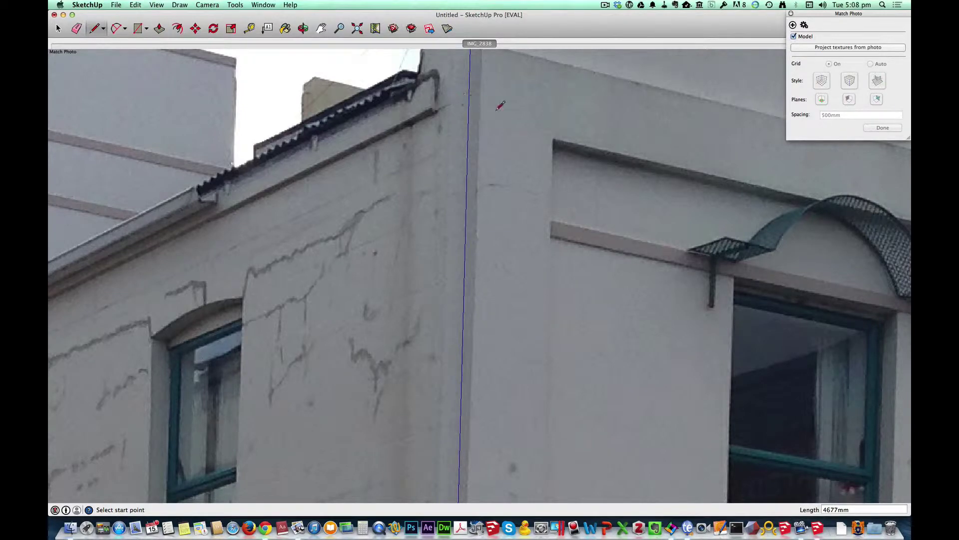
{"action": "scroll", "coordinate": [680, 102], "scroll_direction": "down", "scroll_amount": 2}
- Reopen the photo match and drag its origin onto the foot of the building corner, fine-tuning its position
{"action": "left_click", "coordinate": [805, 25]}
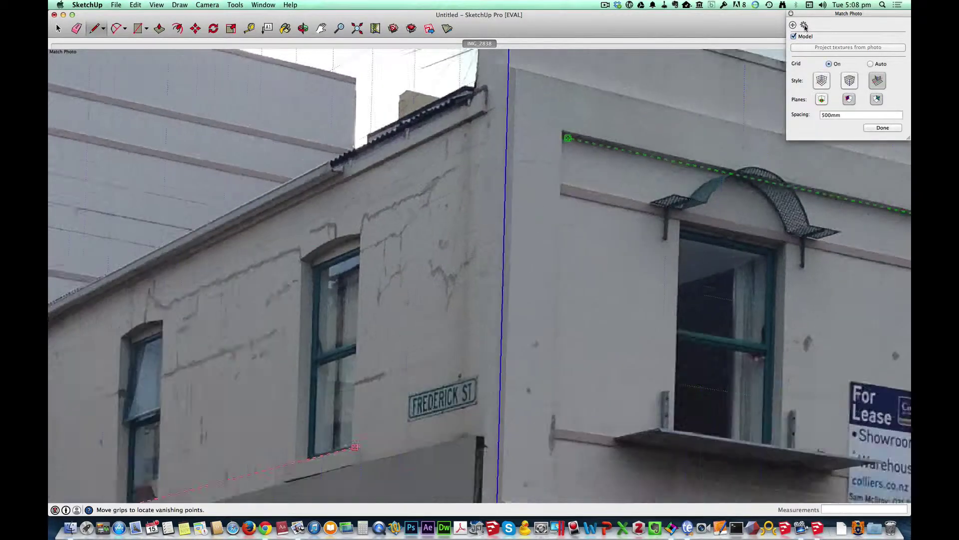
{"action": "scroll", "coordinate": [471, 94], "scroll_direction": "down", "scroll_amount": 2}
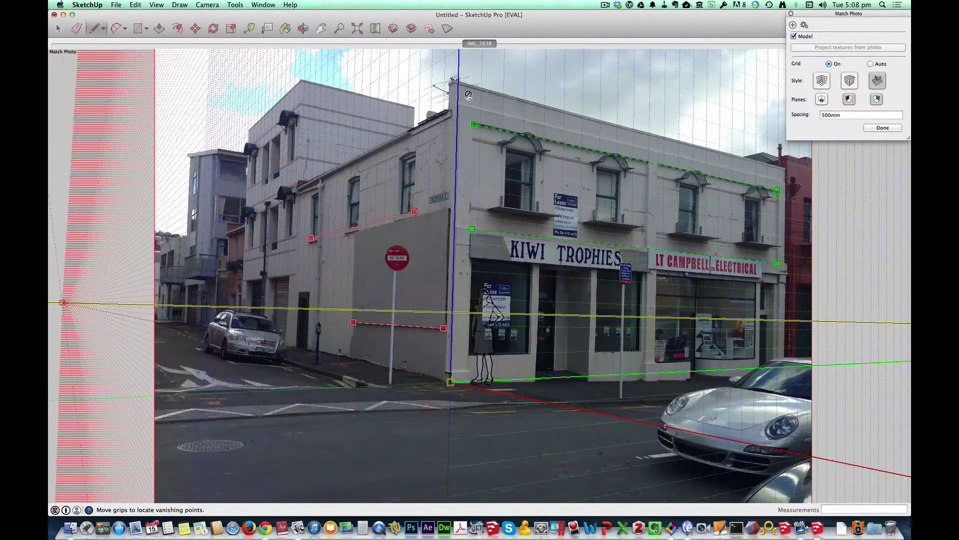
{"action": "scroll", "coordinate": [450, 365], "scroll_direction": "up", "scroll_amount": 1}
{"action": "scroll", "coordinate": [450, 365], "scroll_direction": "up", "scroll_amount": 2}
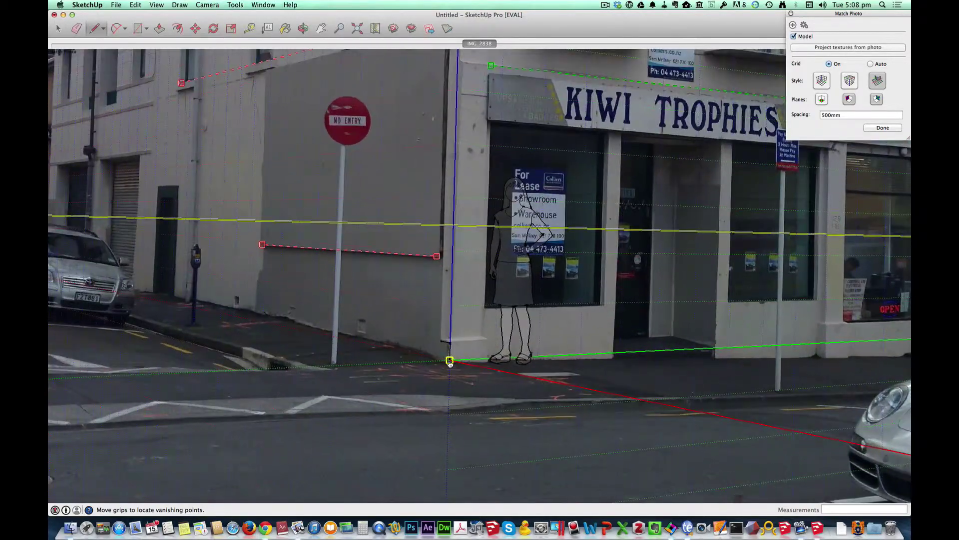
{"action": "left_click_drag", "start_coordinate": [449, 362], "coordinate": [449, 340]}
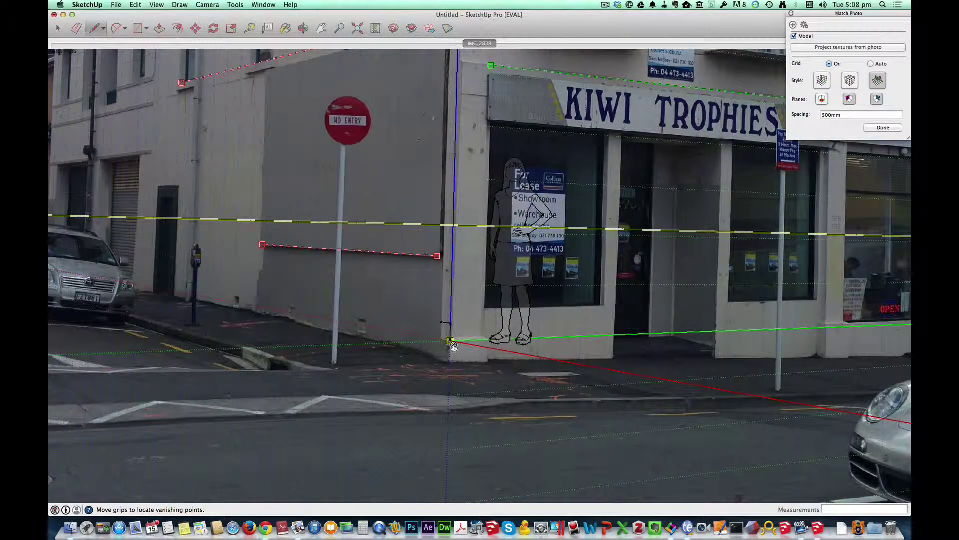
{"action": "left_click_drag", "start_coordinate": [450, 342], "coordinate": [439, 343]}
{"action": "left_click_drag", "start_coordinate": [446, 335], "coordinate": [452, 336]}
{"action": "scroll", "coordinate": [460, 335], "scroll_direction": "down", "scroll_amount": 8}
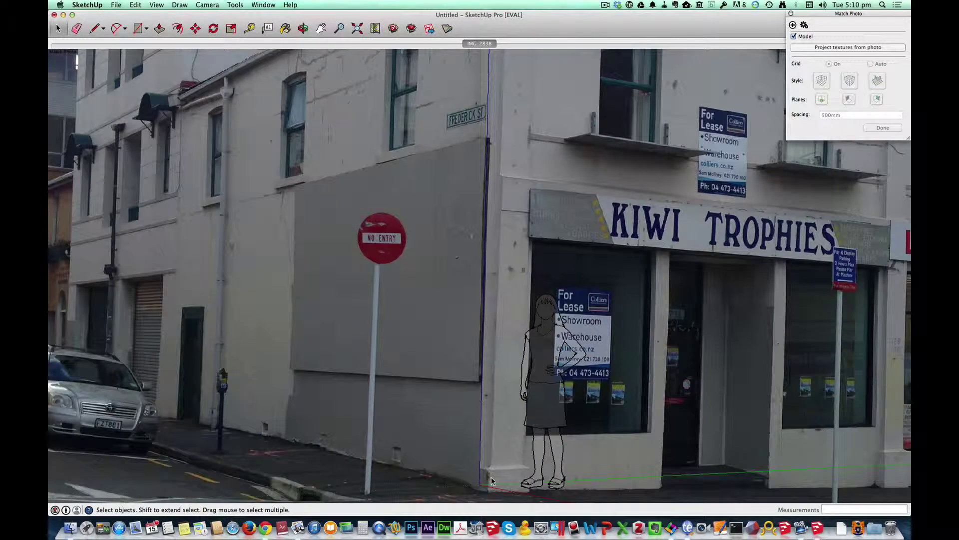
{"action": "key", "text": "l"}
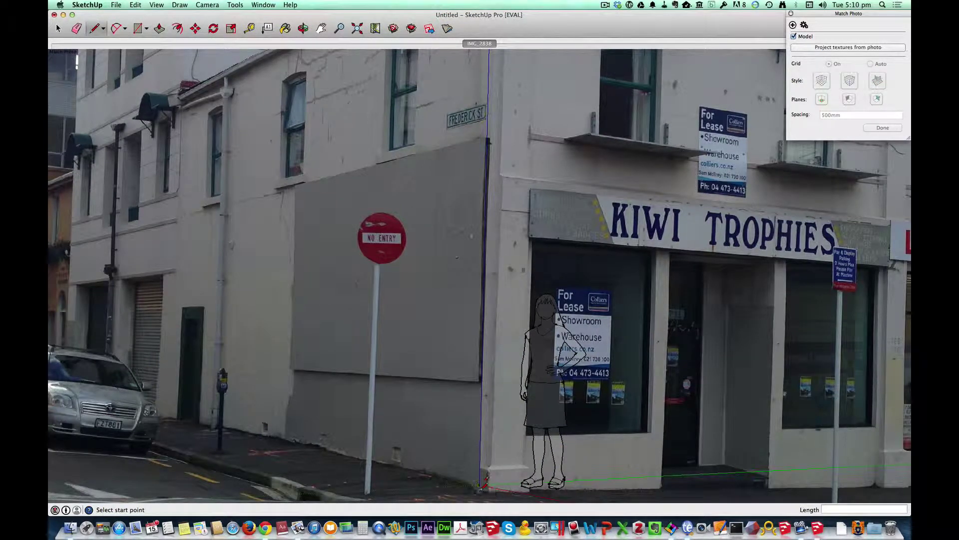
{"action": "left_click", "coordinate": [480, 484]}
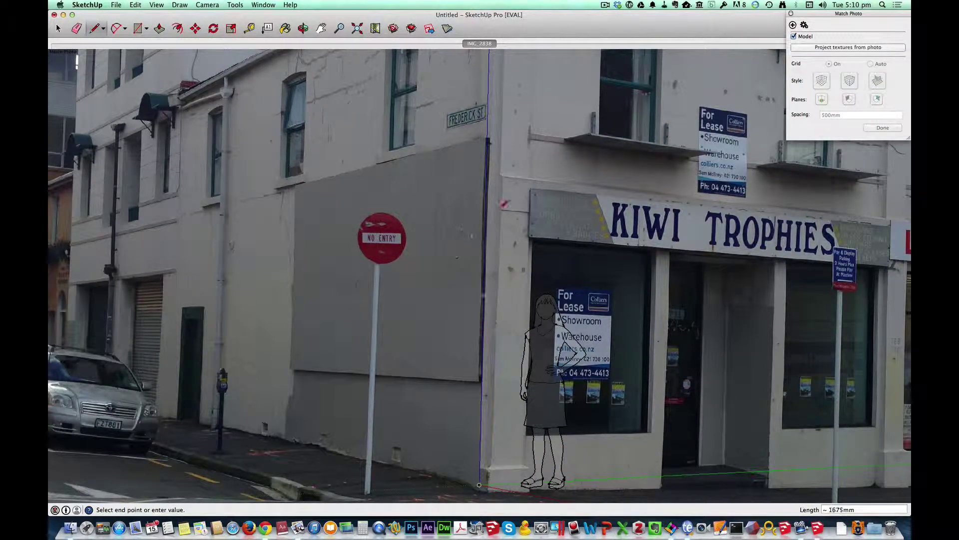
{"action": "scroll", "coordinate": [500, 105], "scroll_direction": "down", "scroll_amount": 10}
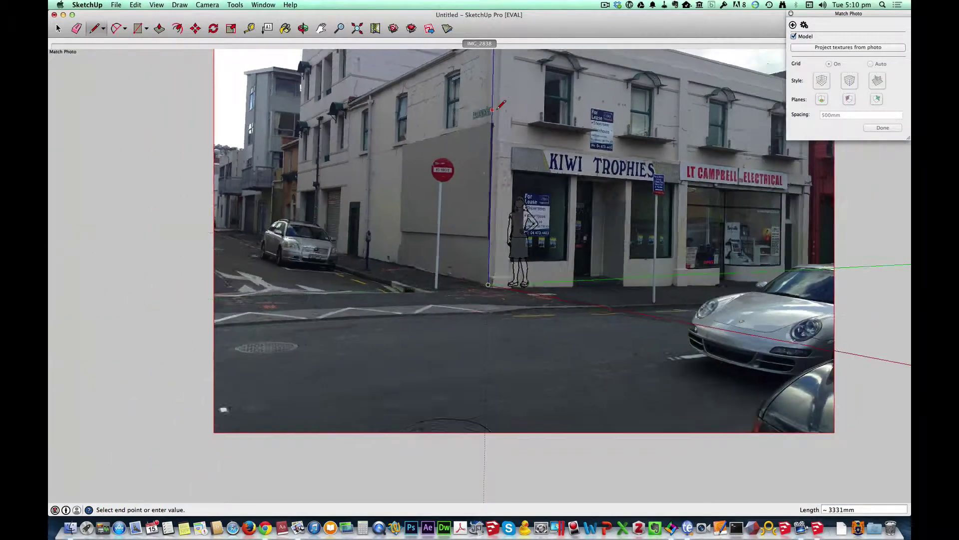
{"action": "scroll", "coordinate": [502, 53], "scroll_direction": "down", "scroll_amount": 3}
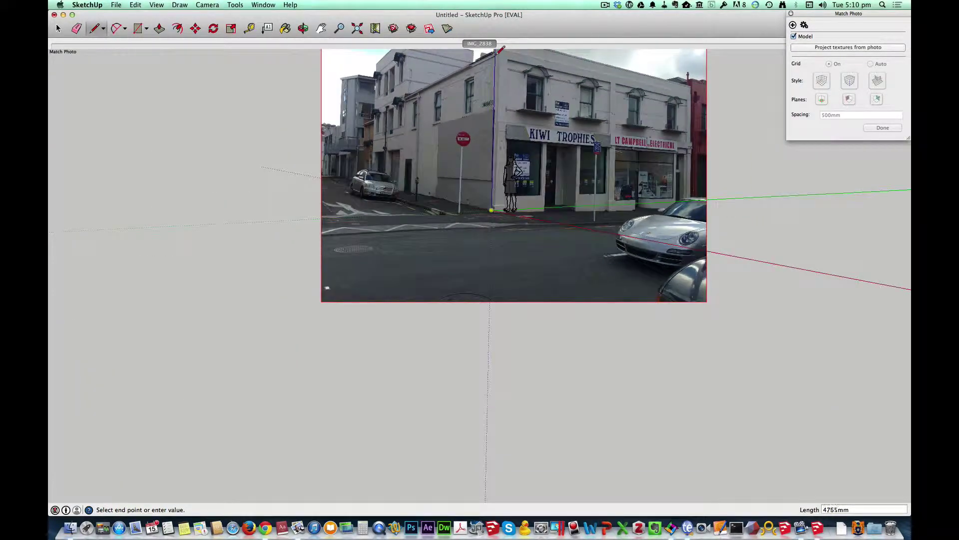
{"action": "key", "text": "Escape"}
{"action": "key", "text": "h"}
{"action": "scroll", "coordinate": [519, 224], "scroll_direction": "up", "scroll_amount": 6}
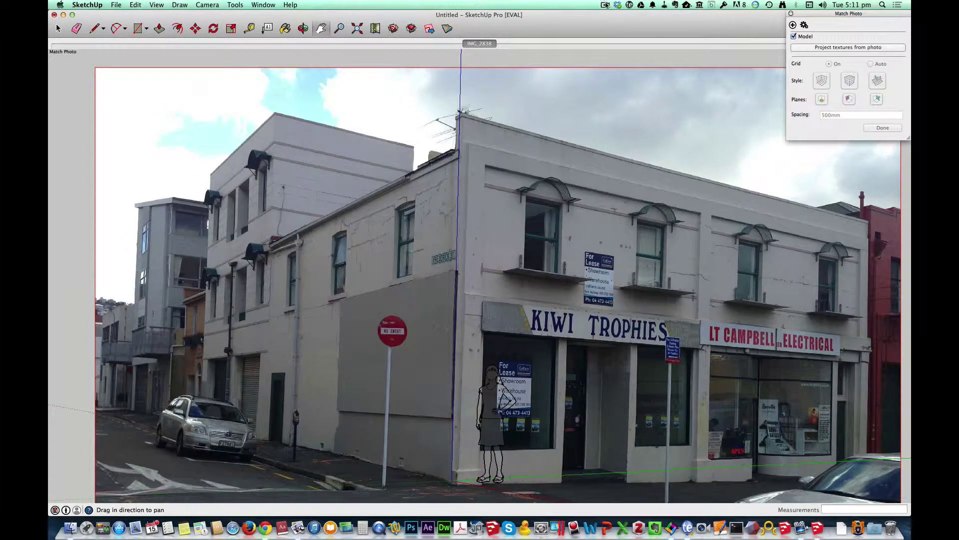
{"action": "left_click", "coordinate": [606, 5]}
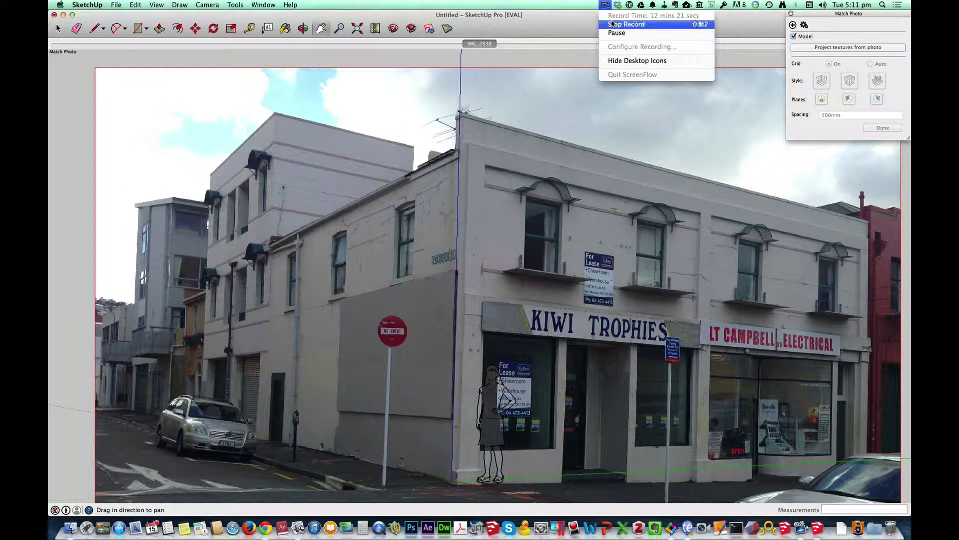
{"action": "left_click", "coordinate": [621, 33]}
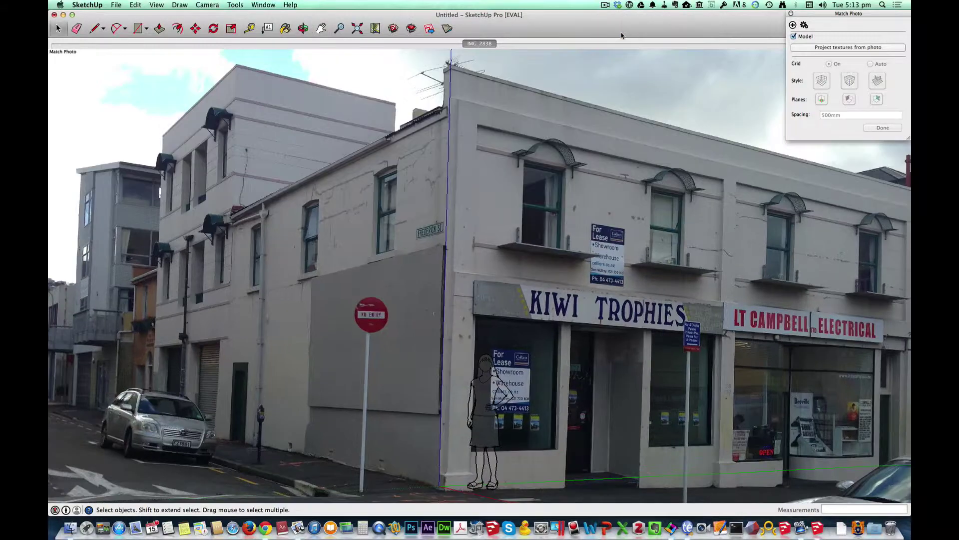
{"action": "scroll", "coordinate": [487, 250], "scroll_direction": "down", "scroll_amount": 3}
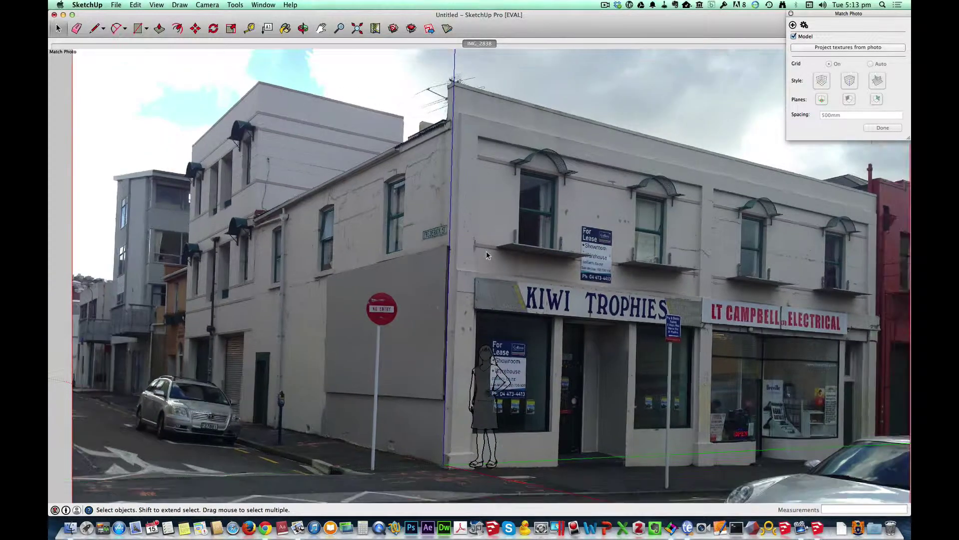
{"action": "scroll", "coordinate": [487, 251], "scroll_direction": "up", "scroll_amount": 2}
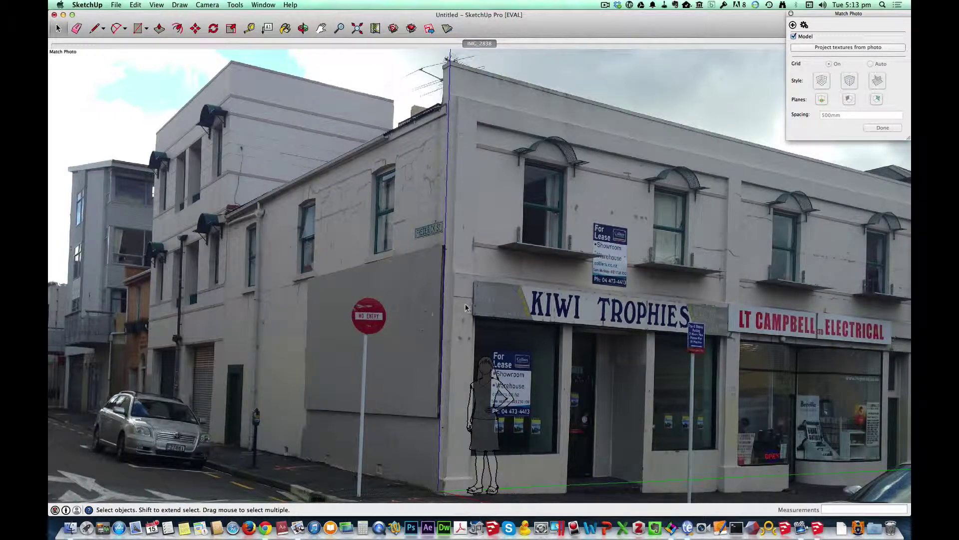
{"action": "key", "text": "l"}
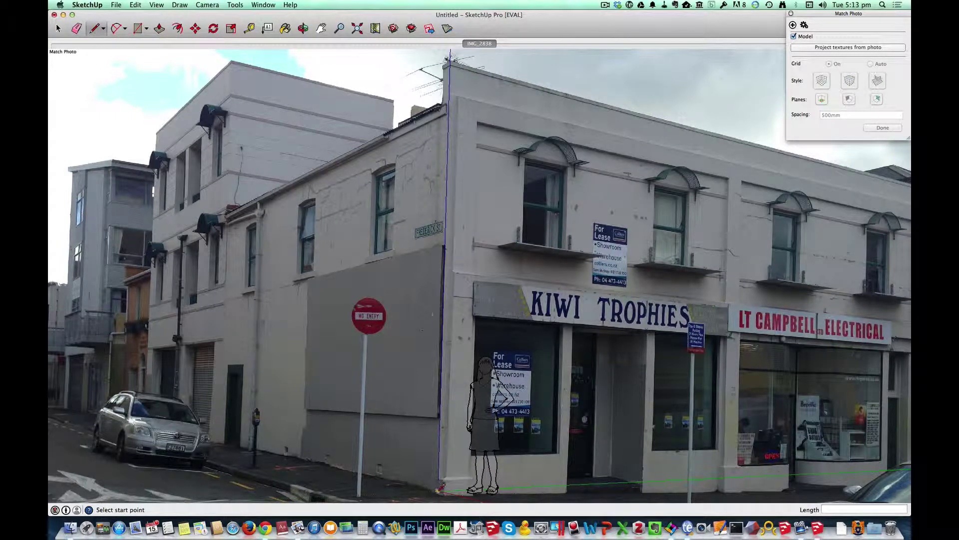
- Trace the side wall outline from the corner up to the roofline, along the roof, down to ground and back
{"action": "left_click", "coordinate": [439, 488]}
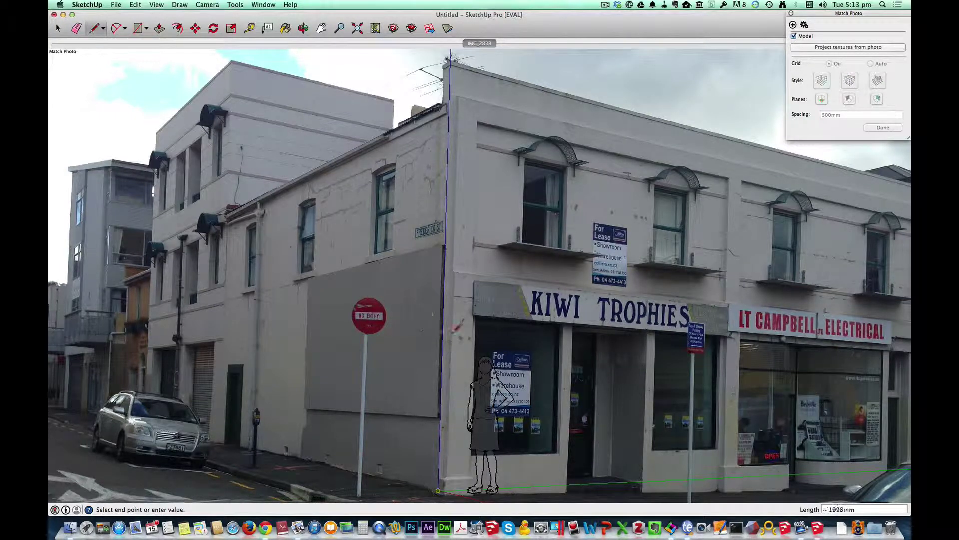
{"action": "left_click", "coordinate": [449, 104]}
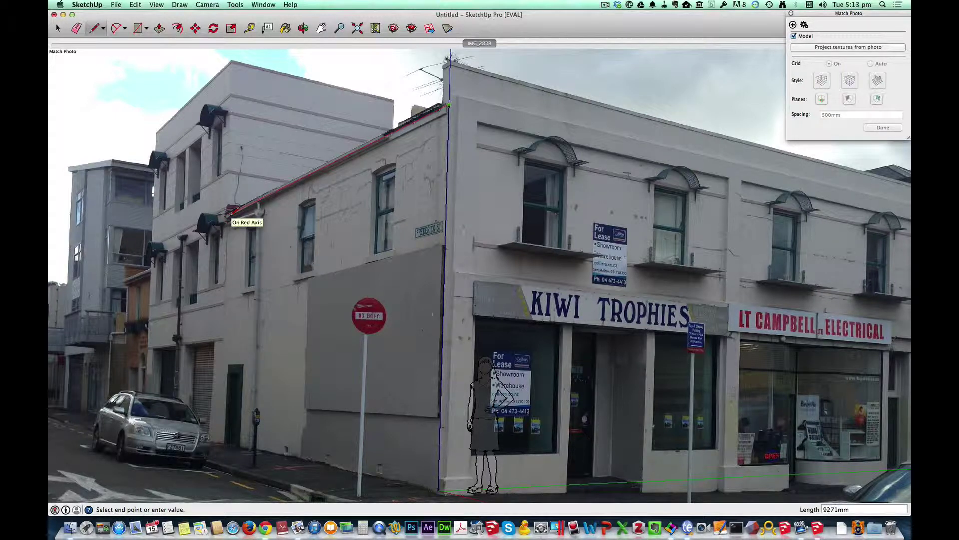
{"action": "left_click", "coordinate": [229, 213]}
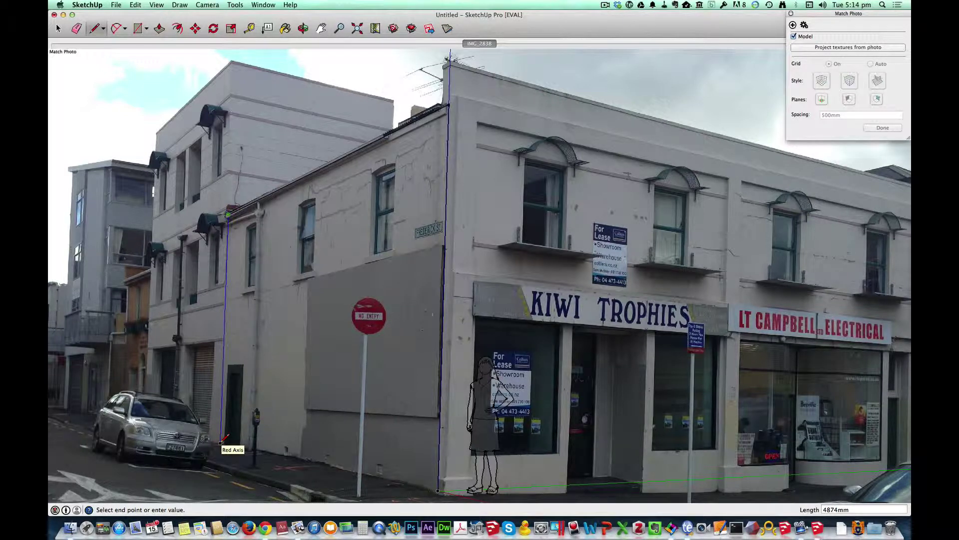
{"action": "left_click", "coordinate": [220, 443]}
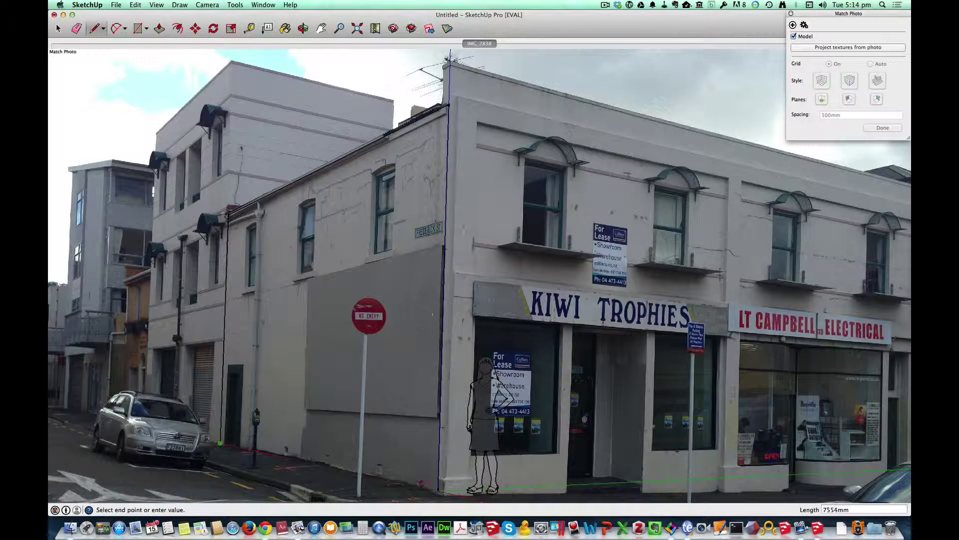
{"action": "left_click", "coordinate": [440, 488]}
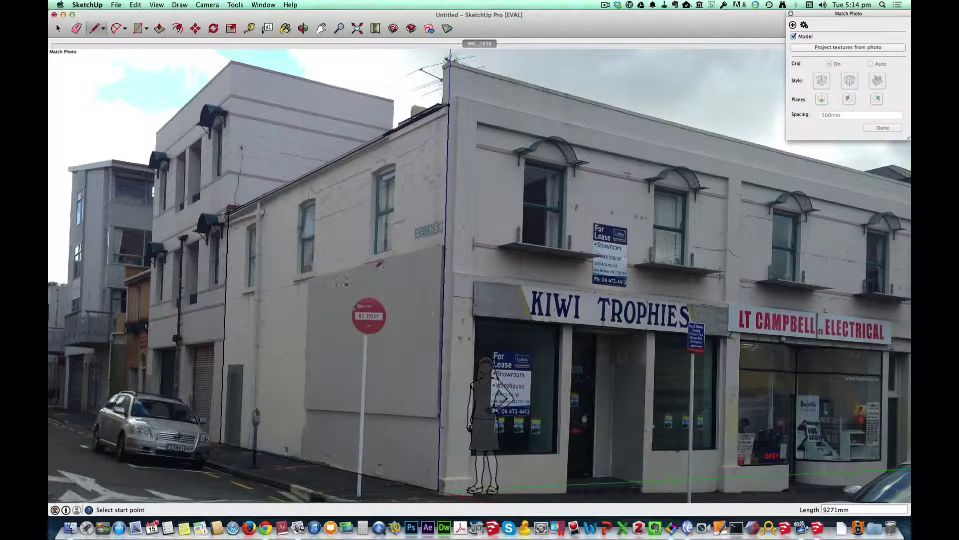
- Push/Pull the side wall face 10626mm and zoom around to check the fit against the photo
{"action": "key", "text": "p"}
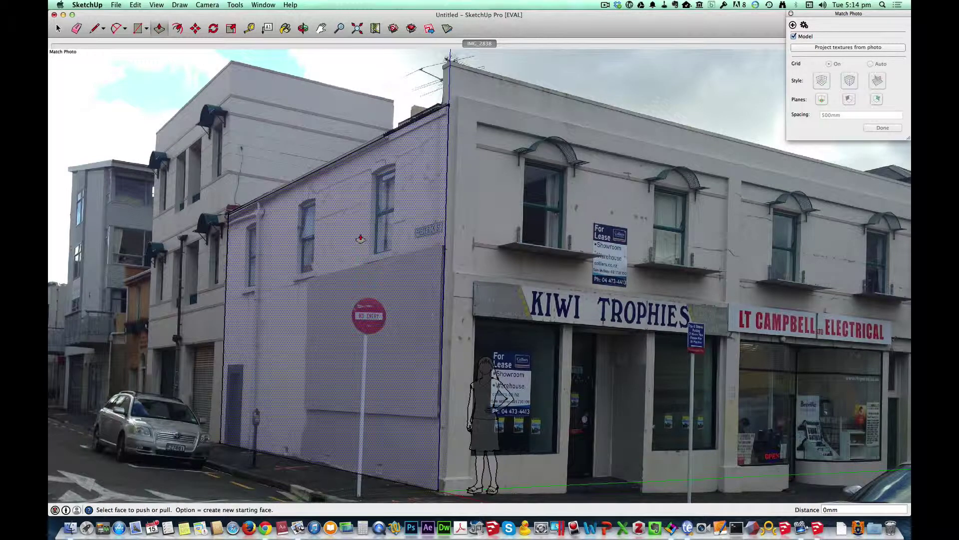
{"action": "scroll", "coordinate": [375, 240], "scroll_direction": "down", "scroll_amount": 3}
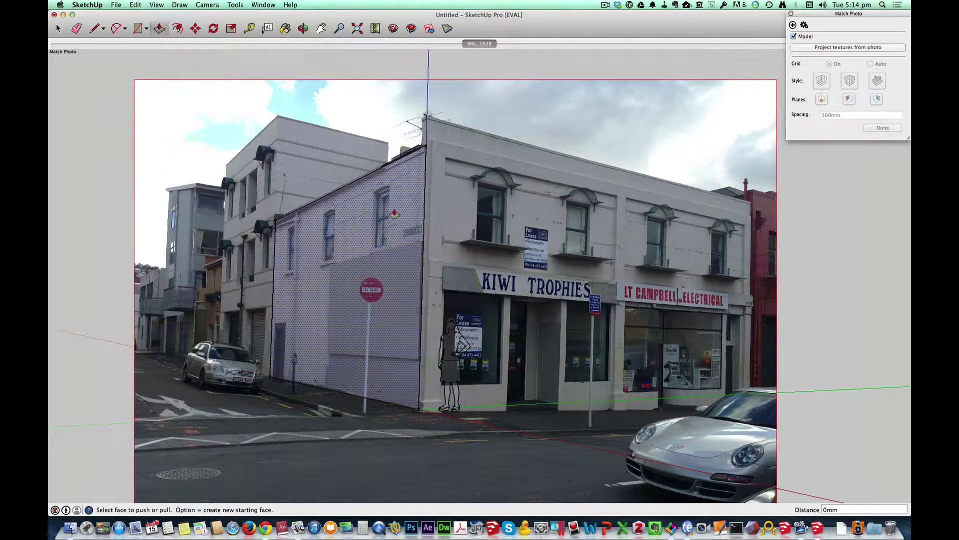
{"action": "left_click", "coordinate": [380, 239]}
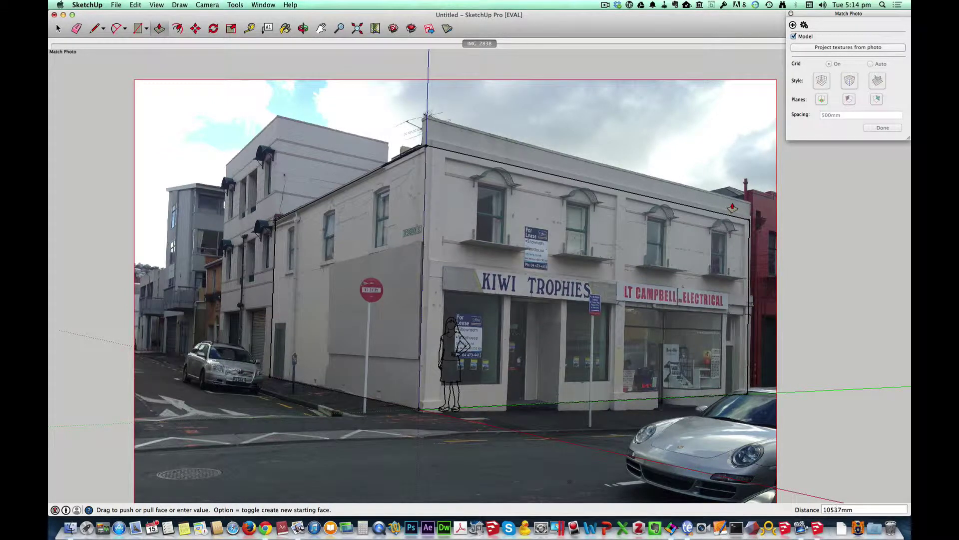
{"action": "left_click", "coordinate": [734, 208]}
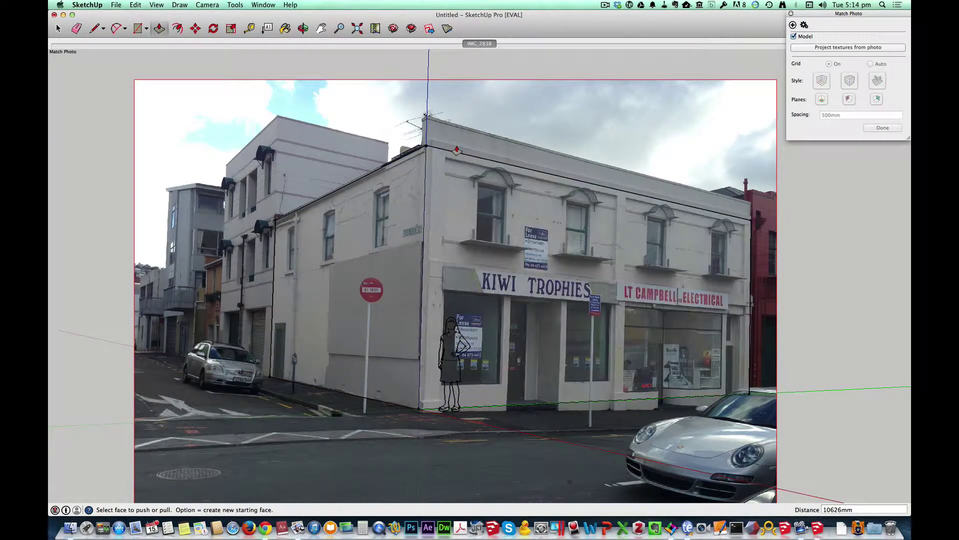
{"action": "scroll", "coordinate": [486, 148], "scroll_direction": "up", "scroll_amount": 5}
{"action": "scroll", "coordinate": [456, 150], "scroll_direction": "up", "scroll_amount": 3}
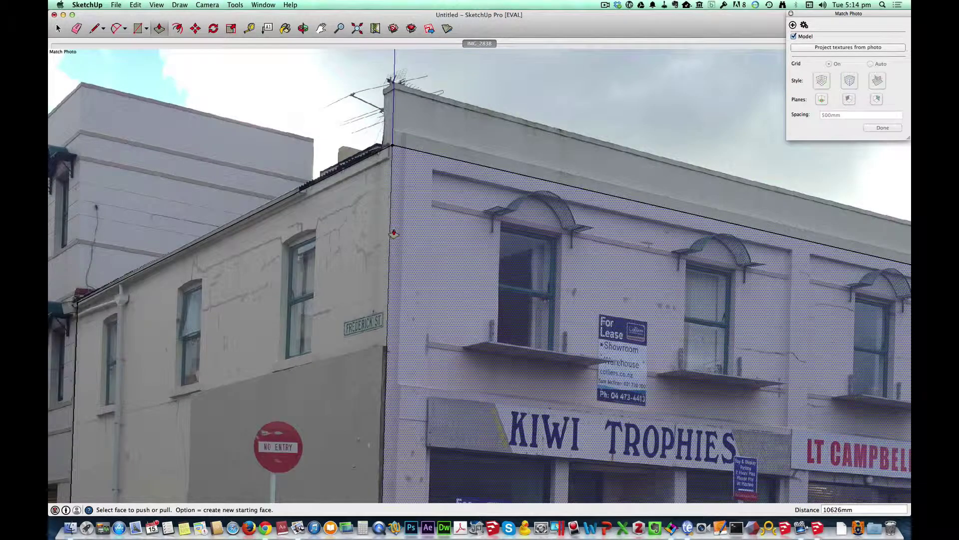
{"action": "scroll", "coordinate": [398, 275], "scroll_direction": "down", "scroll_amount": 4}
{"action": "scroll", "coordinate": [396, 368], "scroll_direction": "down", "scroll_amount": 5}
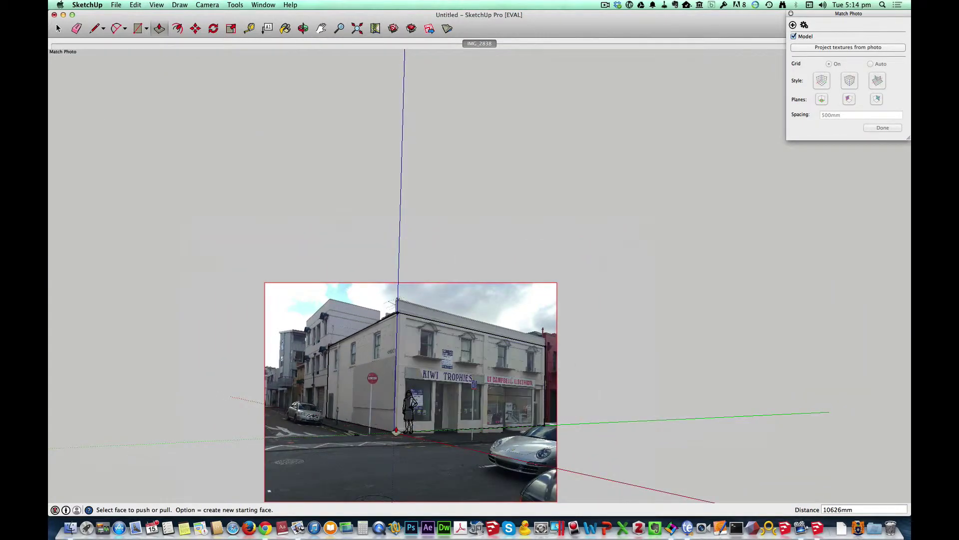
{"action": "scroll", "coordinate": [396, 431], "scroll_direction": "up", "scroll_amount": 4}
{"action": "scroll", "coordinate": [396, 431], "scroll_direction": "up", "scroll_amount": 6}
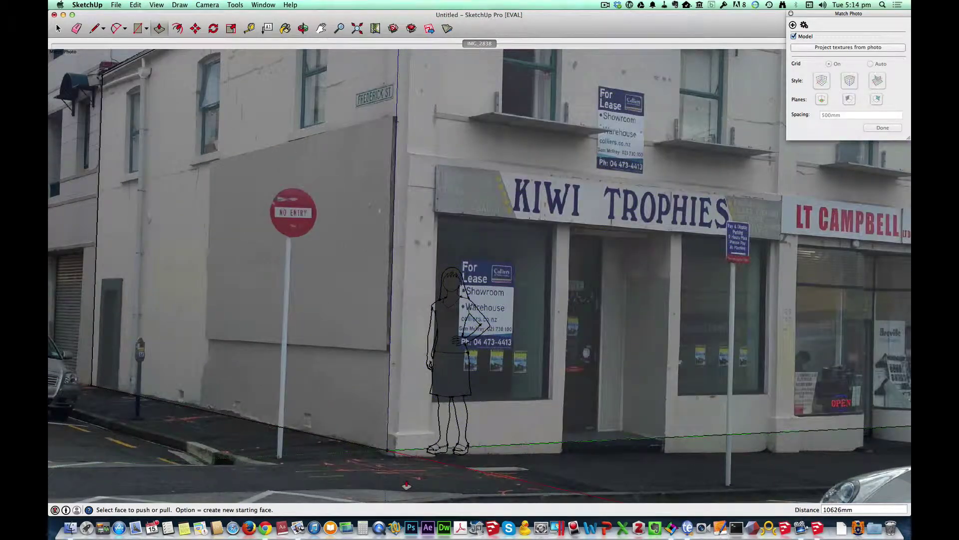
- Place a Tape Measure guide 71mm from the building's front corner edge
{"action": "key", "text": "t"}
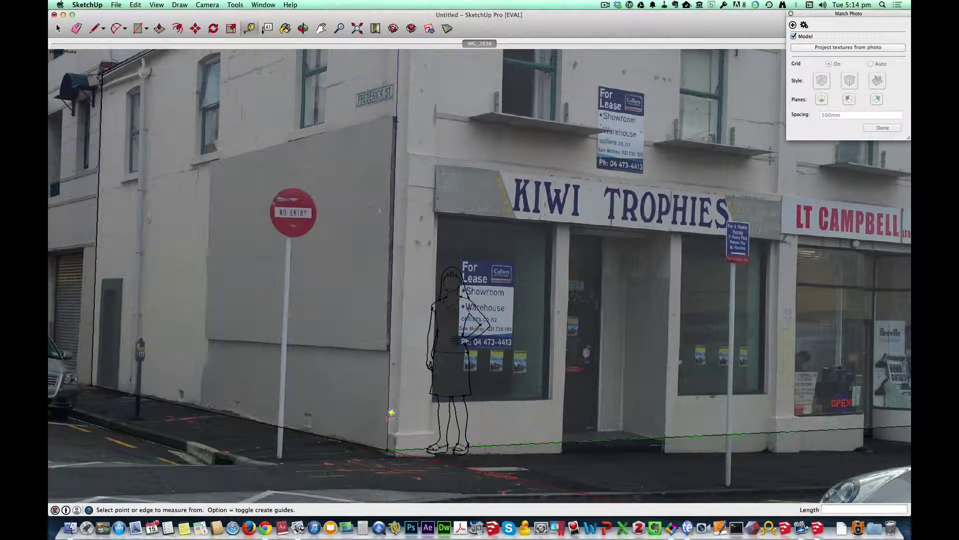
{"action": "left_click", "coordinate": [388, 417]}
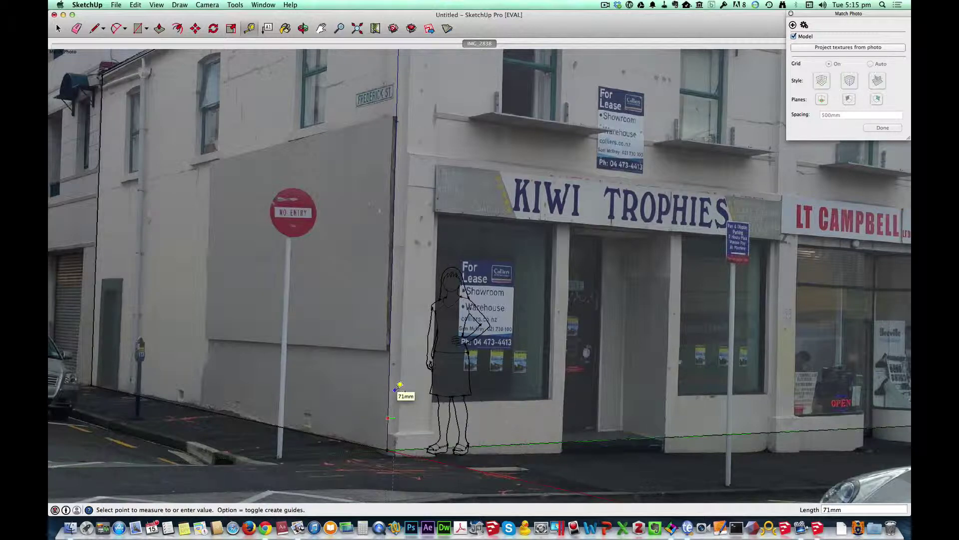
{"action": "left_click", "coordinate": [399, 386]}
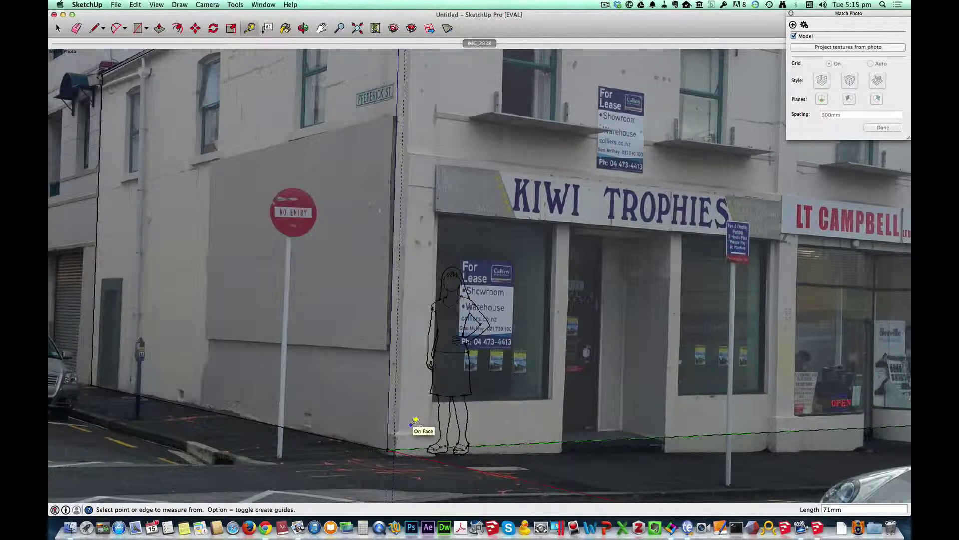
{"action": "scroll", "coordinate": [415, 420], "scroll_direction": "up", "scroll_amount": 2}
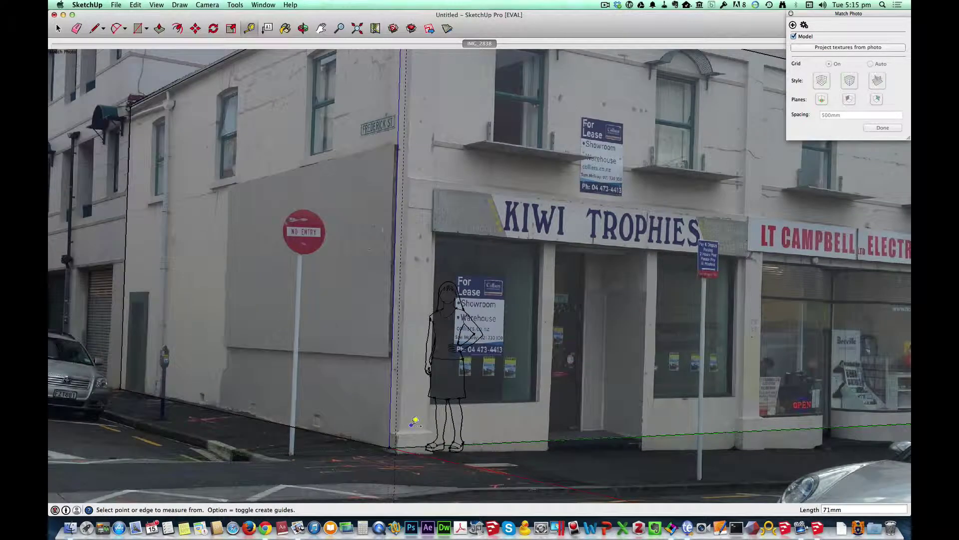
{"action": "scroll", "coordinate": [415, 420], "scroll_direction": "down", "scroll_amount": 3}
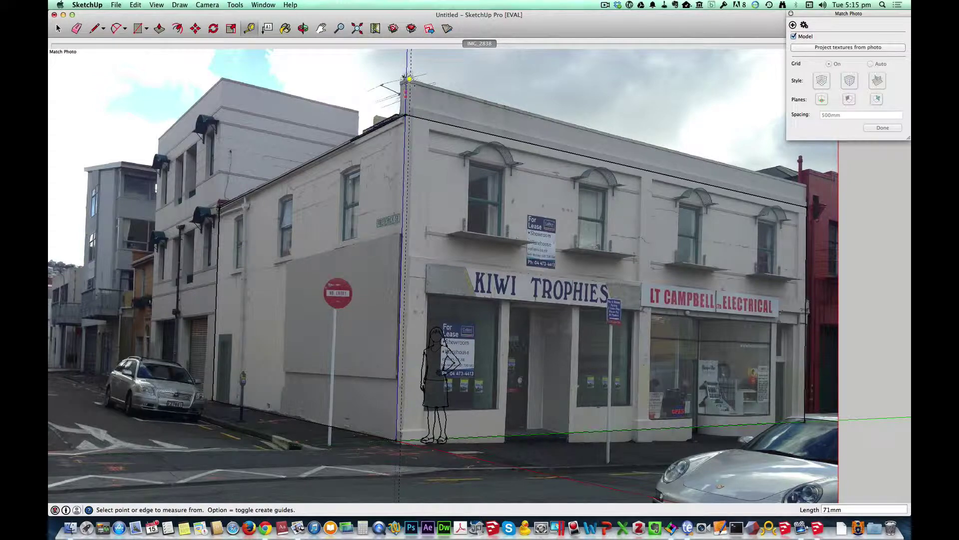
- Draw a vertical edge up from the roof corner to create the parapet face
{"action": "scroll", "coordinate": [407, 106], "scroll_direction": "up", "scroll_amount": 3}
{"action": "scroll", "coordinate": [406, 105], "scroll_direction": "up", "scroll_amount": 2}
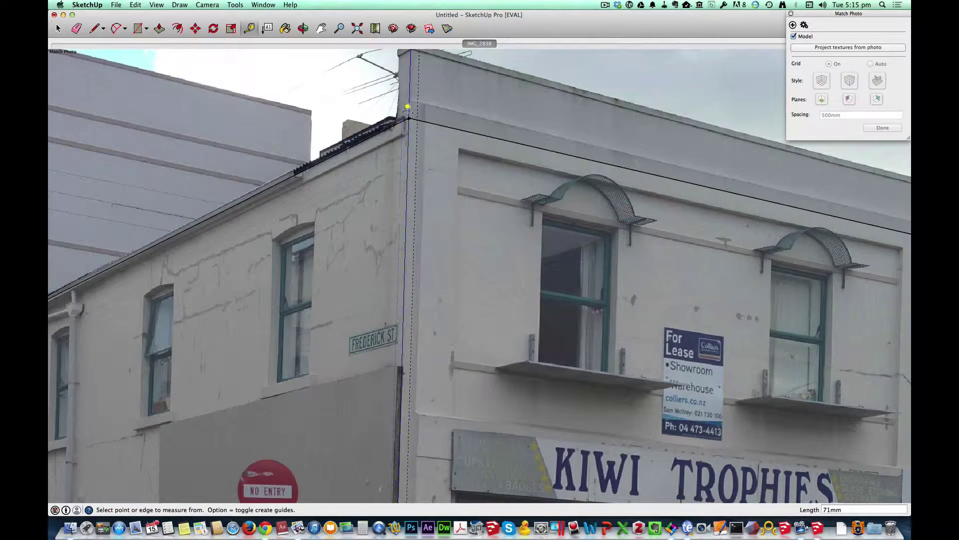
{"action": "key", "text": "l"}
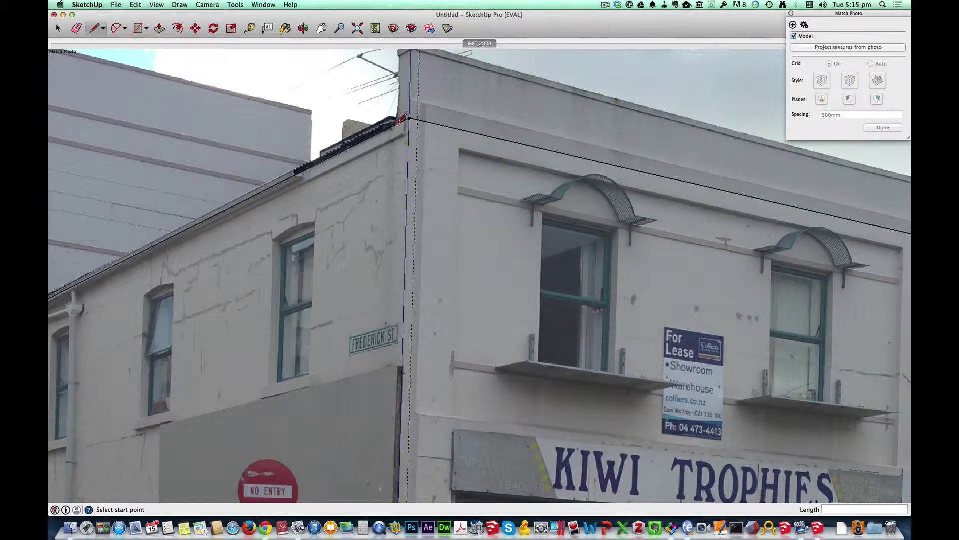
{"action": "left_click", "coordinate": [399, 122]}
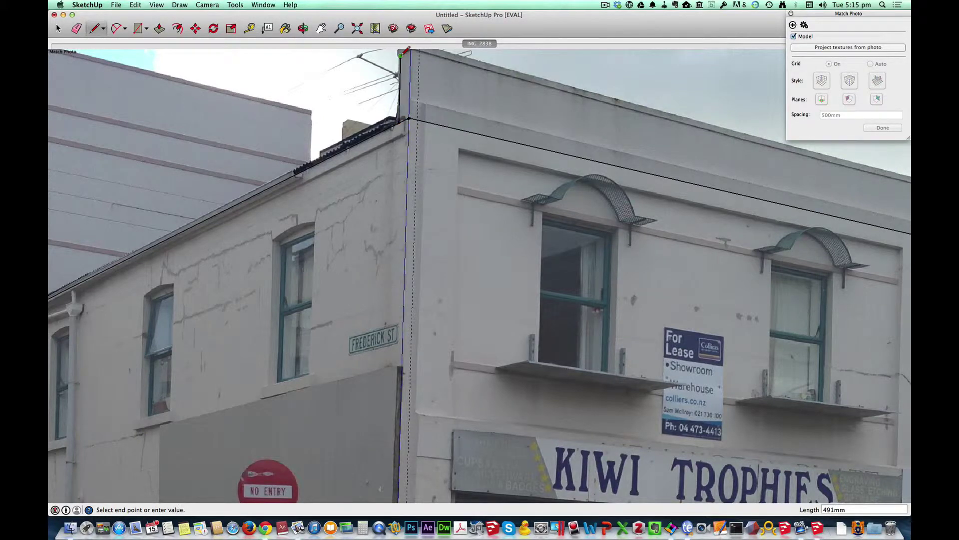
{"action": "scroll", "coordinate": [402, 56], "scroll_direction": "down", "scroll_amount": 2}
{"action": "scroll", "coordinate": [411, 71], "scroll_direction": "down", "scroll_amount": 1}
{"action": "scroll", "coordinate": [411, 60], "scroll_direction": "up", "scroll_amount": 4}
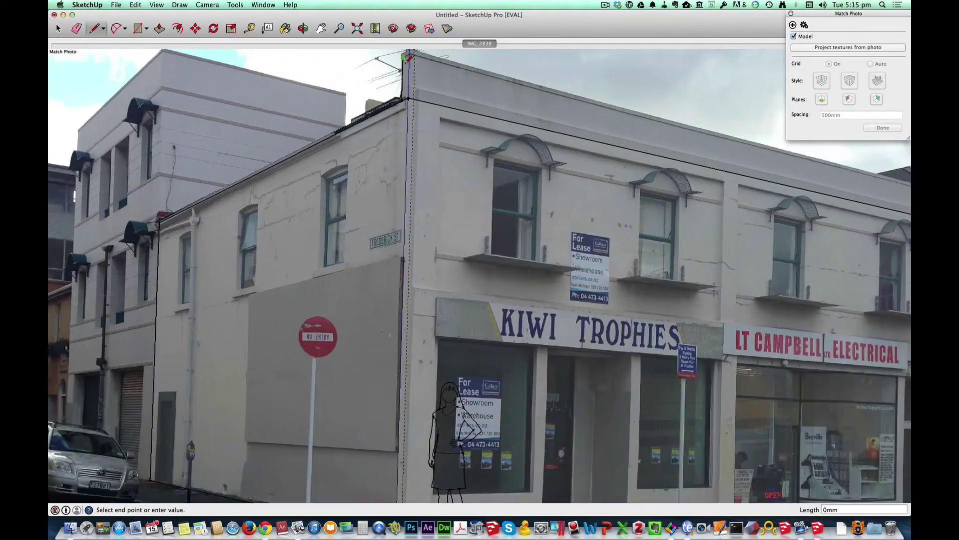
{"action": "scroll", "coordinate": [413, 52], "scroll_direction": "down", "scroll_amount": 2}
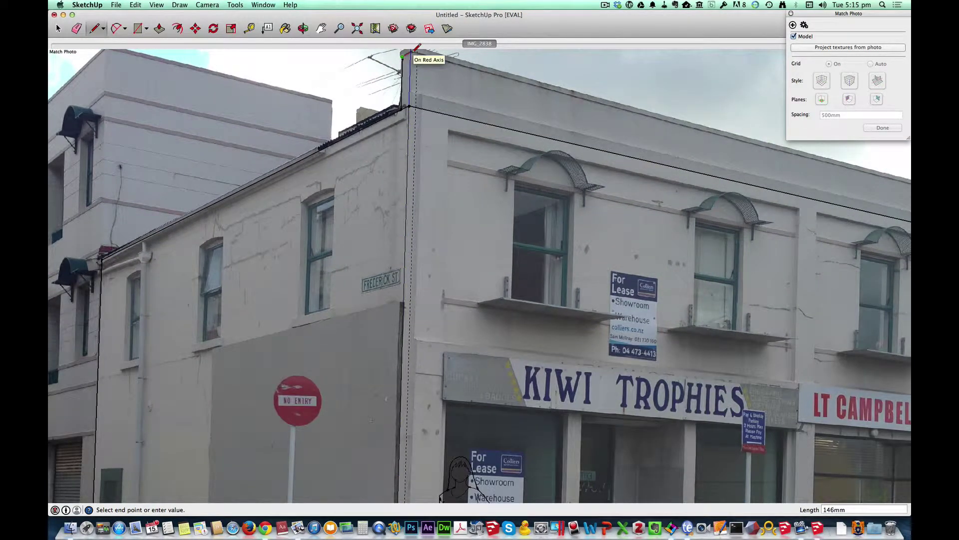
{"action": "scroll", "coordinate": [413, 65], "scroll_direction": "up", "scroll_amount": 2}
{"action": "scroll", "coordinate": [413, 71], "scroll_direction": "down", "scroll_amount": 2}
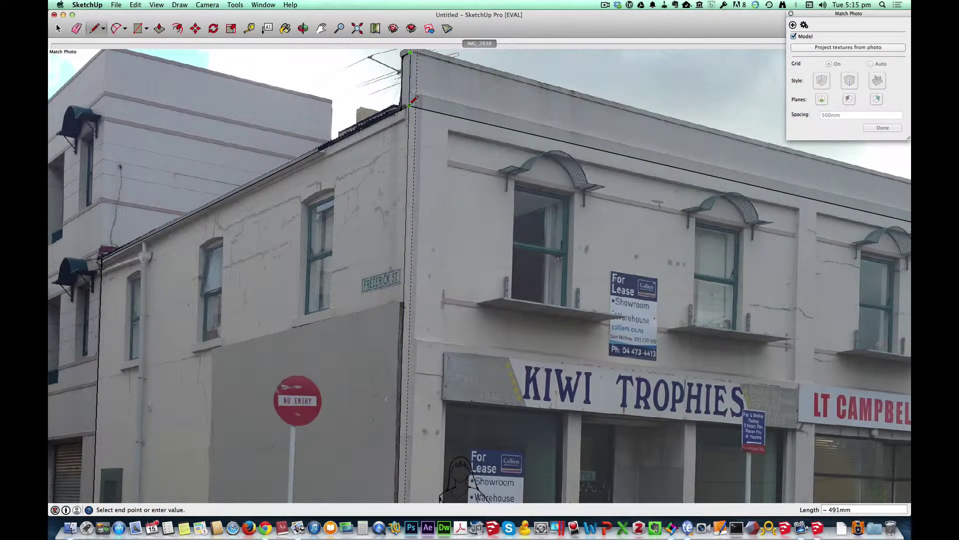
{"action": "scroll", "coordinate": [413, 70], "scroll_direction": "up", "scroll_amount": 2}
{"action": "left_click", "coordinate": [410, 53]}
{"action": "key", "text": "space"}
- Extrude the new parapet face 10626mm along the front facade, redoing it after an undo
{"action": "scroll", "coordinate": [448, 126], "scroll_direction": "down", "scroll_amount": 2}
{"action": "scroll", "coordinate": [423, 132], "scroll_direction": "up", "scroll_amount": 2}
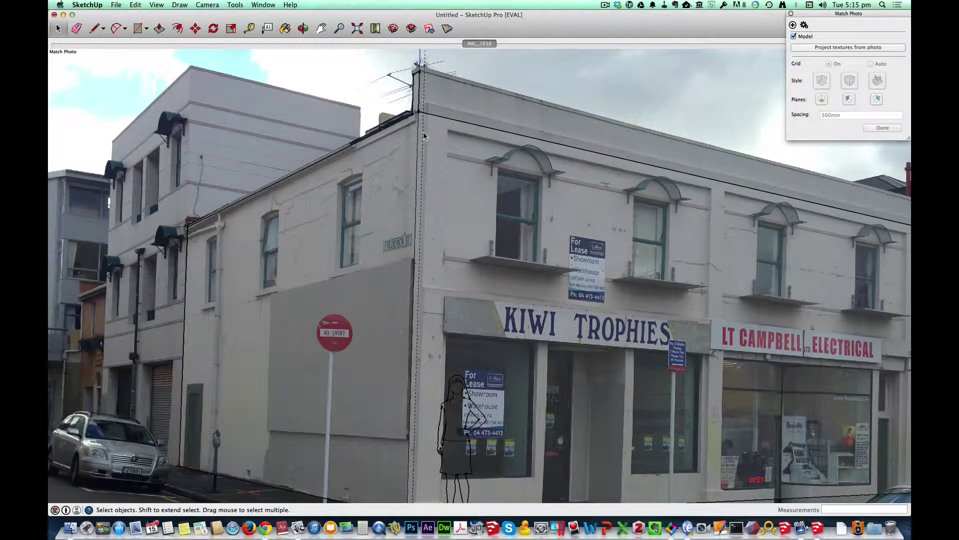
{"action": "scroll", "coordinate": [424, 136], "scroll_direction": "down", "scroll_amount": 2}
{"action": "key", "text": "p"}
{"action": "left_click", "coordinate": [418, 102]}
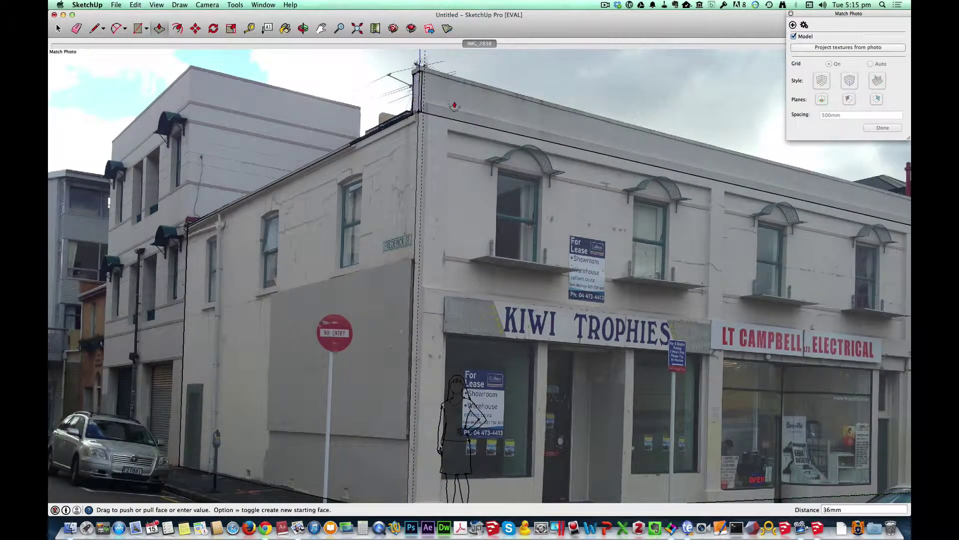
{"action": "scroll", "coordinate": [589, 164], "scroll_direction": "up", "scroll_amount": 2}
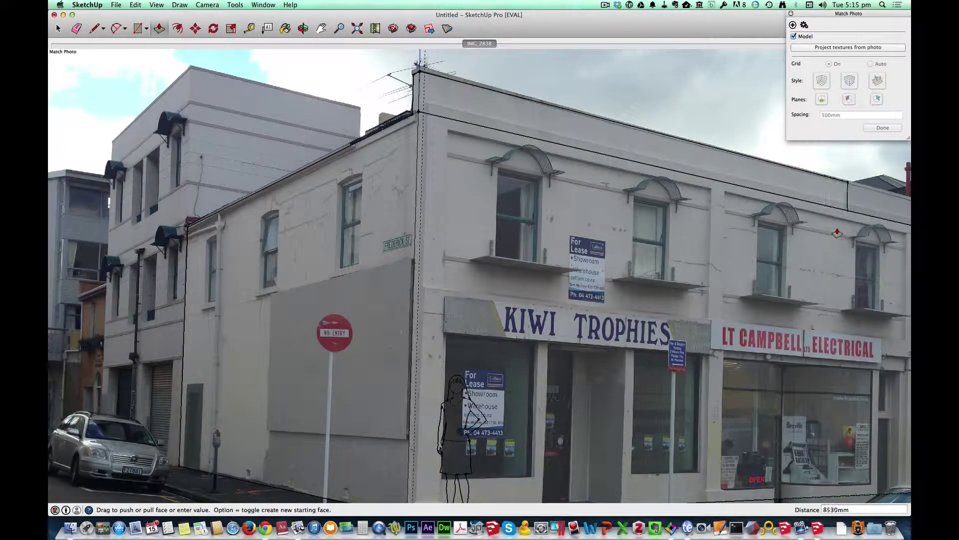
{"action": "left_click", "coordinate": [836, 233]}
{"action": "scroll", "coordinate": [844, 232], "scroll_direction": "down", "scroll_amount": 2}
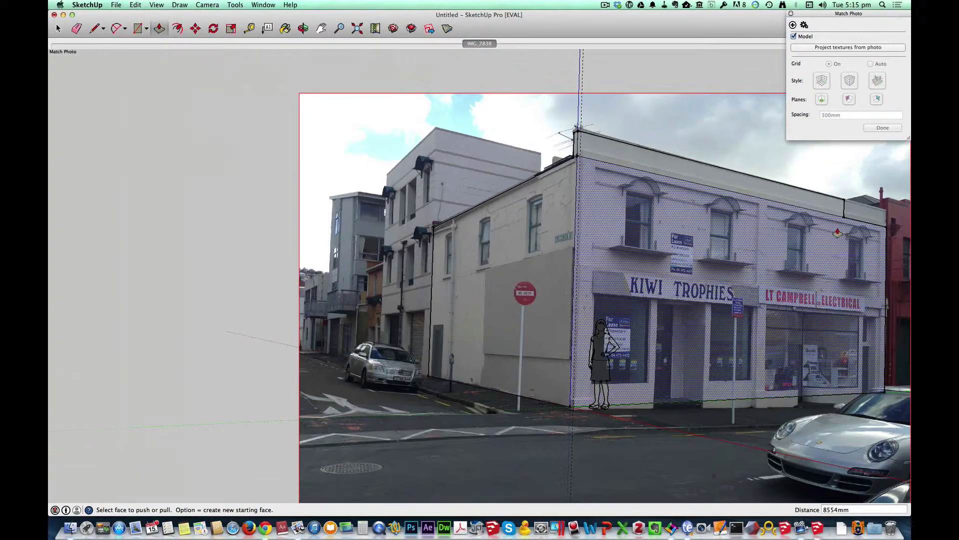
{"action": "key", "text": "super+z"}
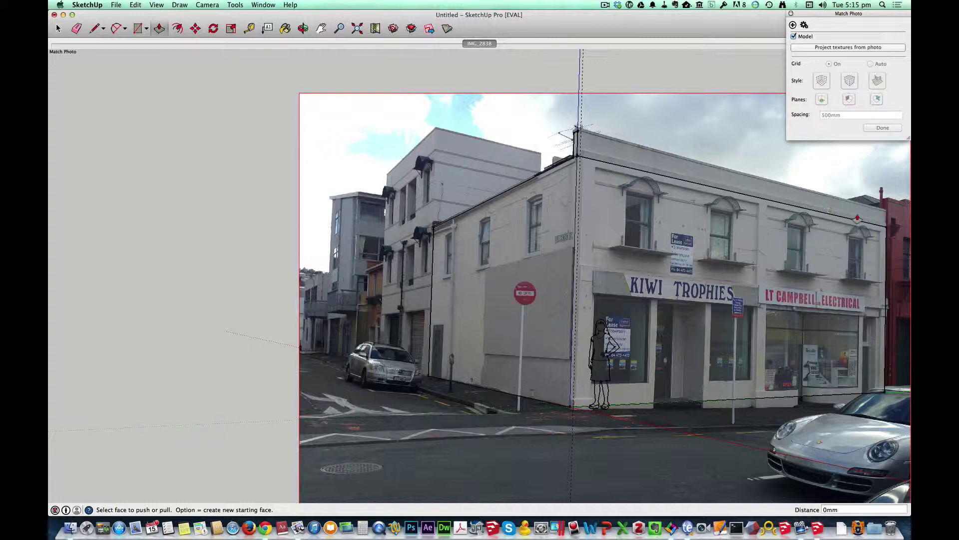
{"action": "left_click", "coordinate": [577, 148]}
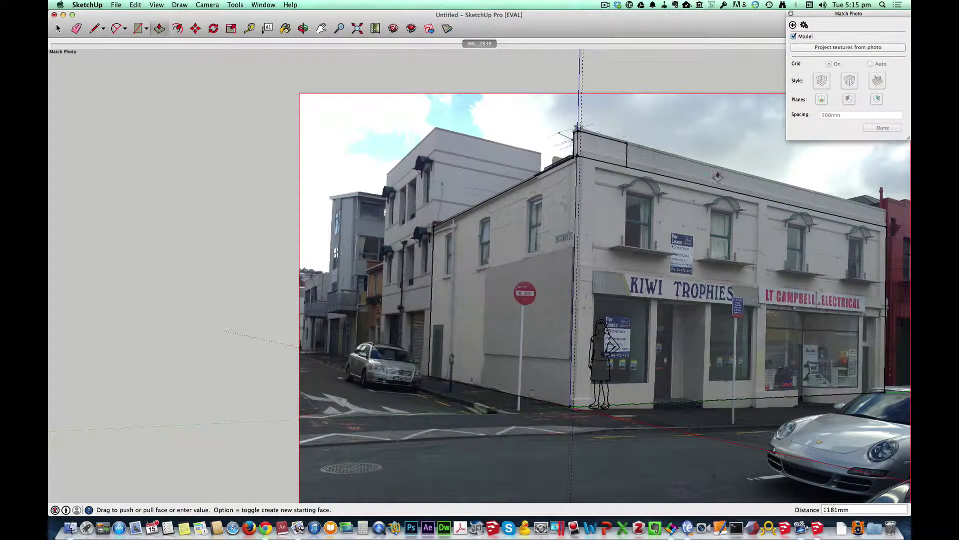
{"action": "left_click", "coordinate": [886, 226]}
{"action": "key", "text": "space"}
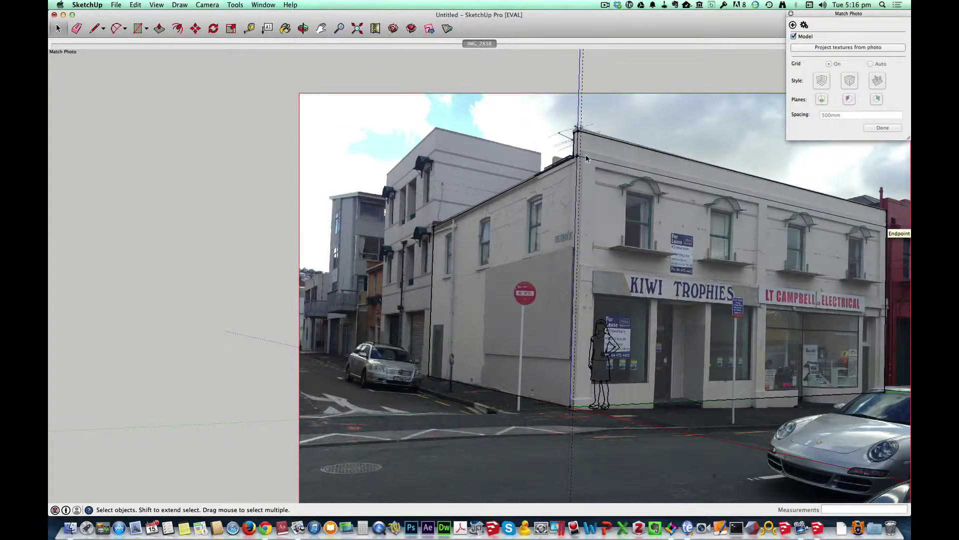
{"action": "scroll", "coordinate": [586, 168], "scroll_direction": "up", "scroll_amount": 6}
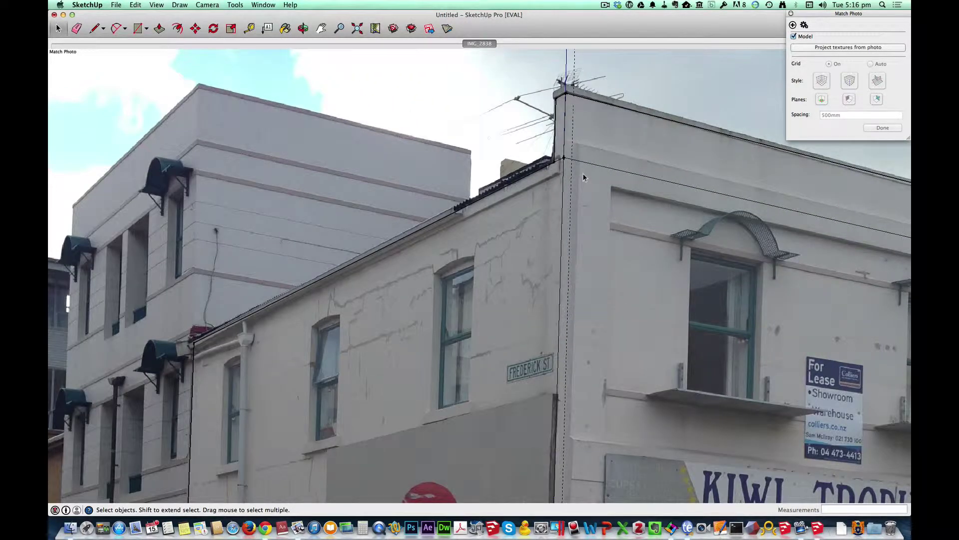
{"action": "scroll", "coordinate": [582, 175], "scroll_direction": "down", "scroll_amount": 8}
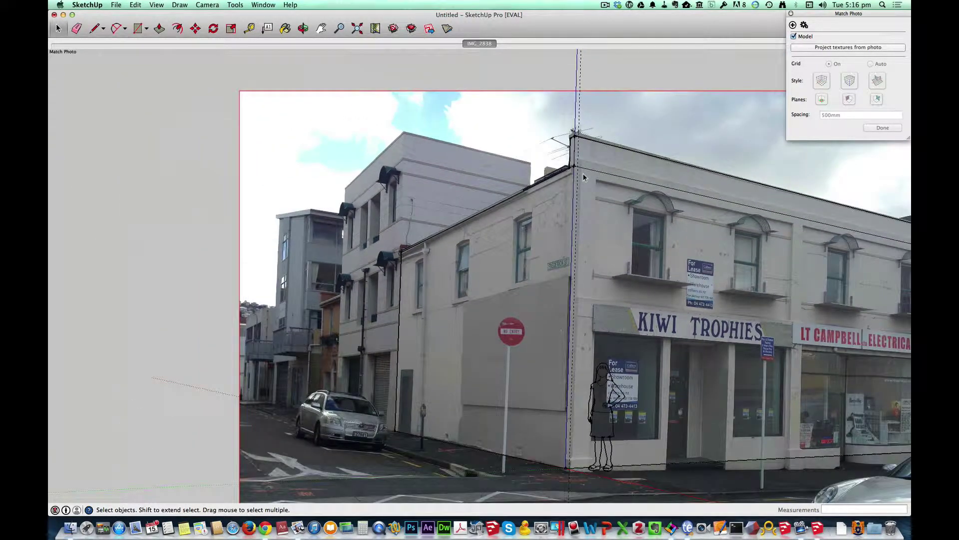
{"action": "scroll", "coordinate": [583, 176], "scroll_direction": "up", "scroll_amount": 6}
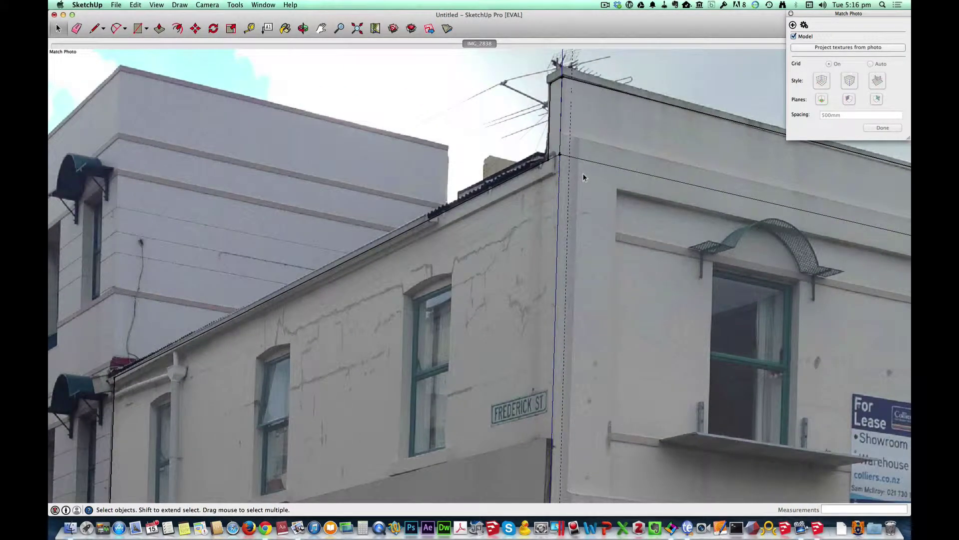
{"action": "scroll", "coordinate": [583, 173], "scroll_direction": "down", "scroll_amount": 8}
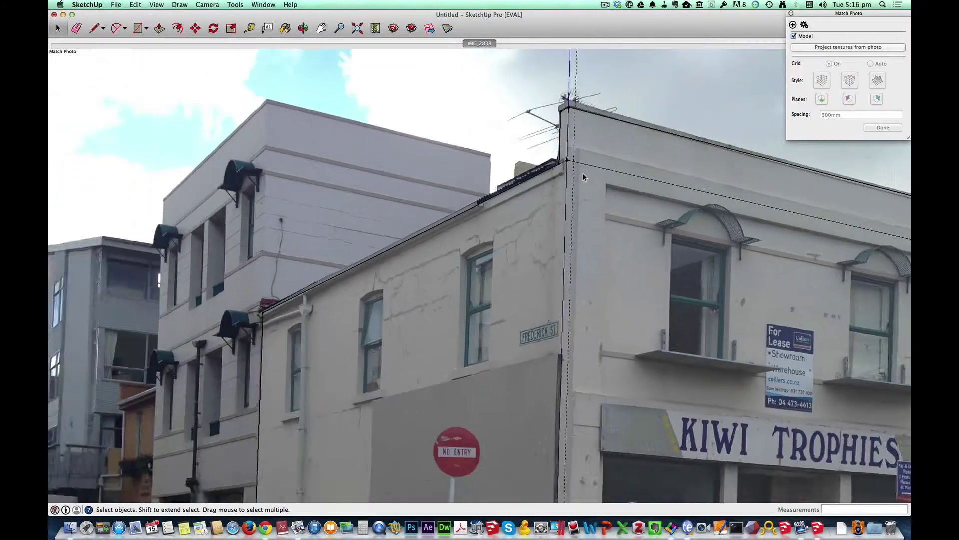
{"action": "scroll", "coordinate": [582, 175], "scroll_direction": "up", "scroll_amount": 6}
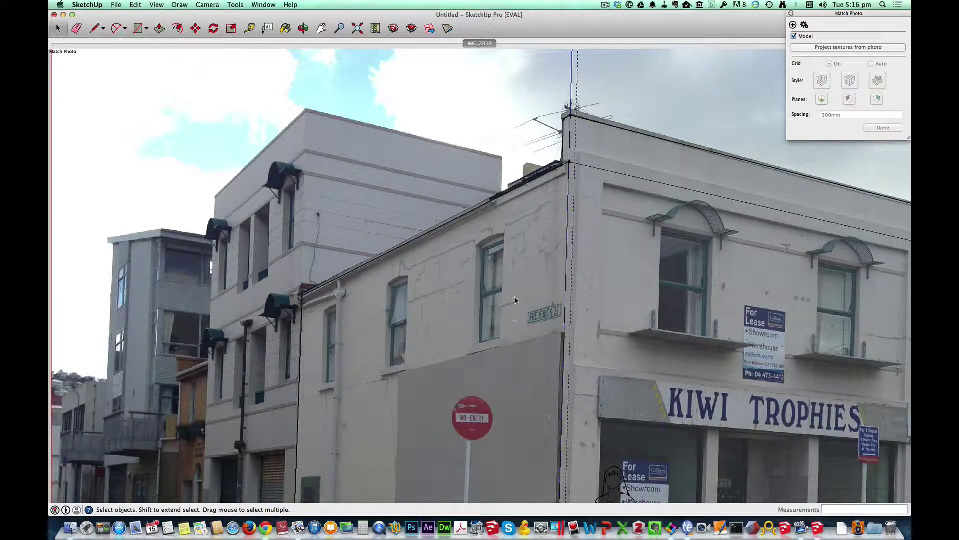
{"action": "scroll", "coordinate": [465, 345], "scroll_direction": "up", "scroll_amount": 3}
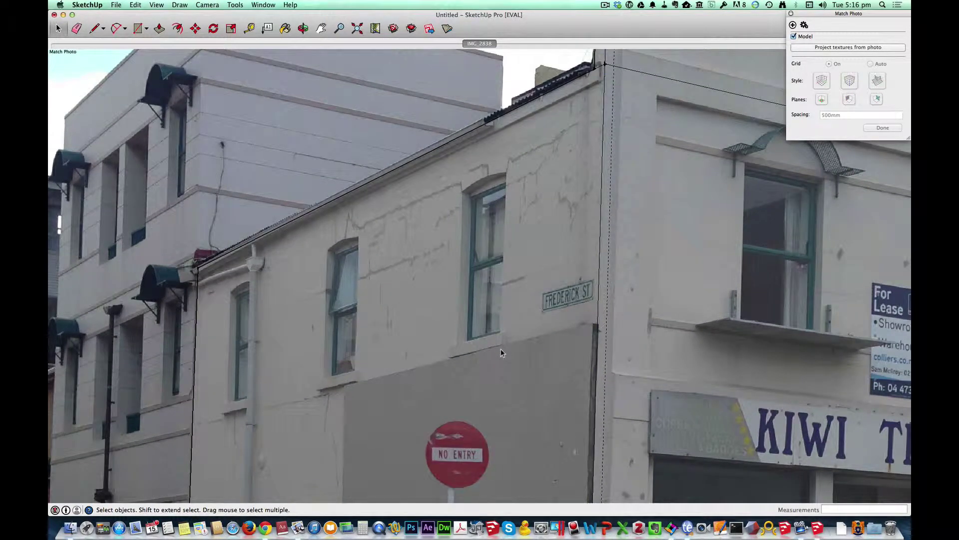
{"action": "key", "text": "l"}
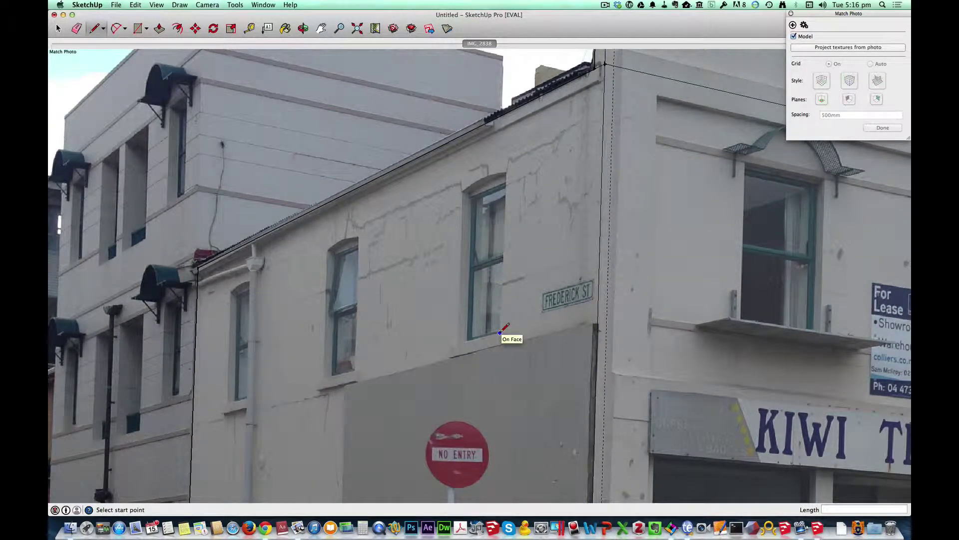
- Trace the edges of the tall window left of the FREDERICK ST sign over the photo
{"action": "left_click", "coordinate": [500, 332]}
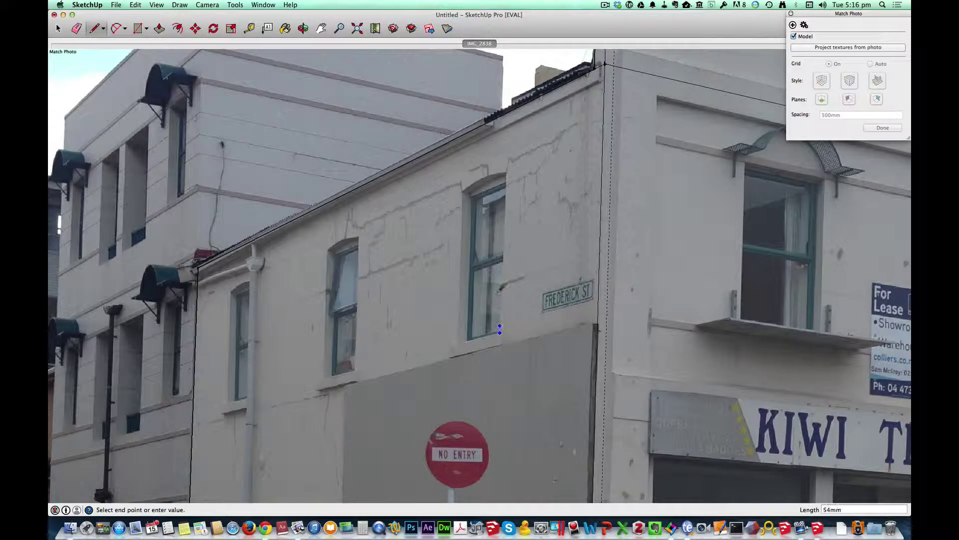
{"action": "left_click", "coordinate": [504, 172]}
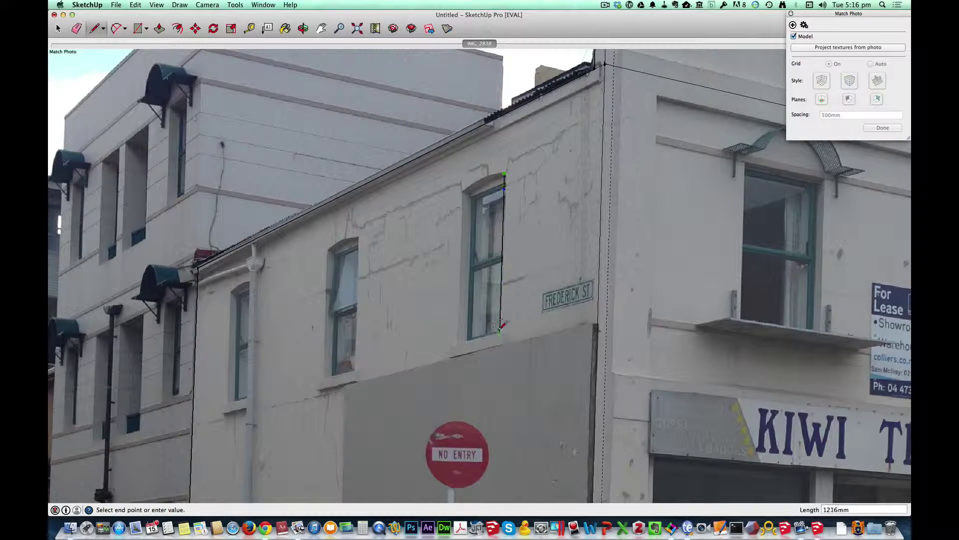
{"action": "left_click", "coordinate": [500, 332]}
{"action": "left_click", "coordinate": [500, 332]}
{"action": "left_click", "coordinate": [456, 343]}
{"action": "left_click", "coordinate": [462, 192]}
{"action": "key", "text": "space"}
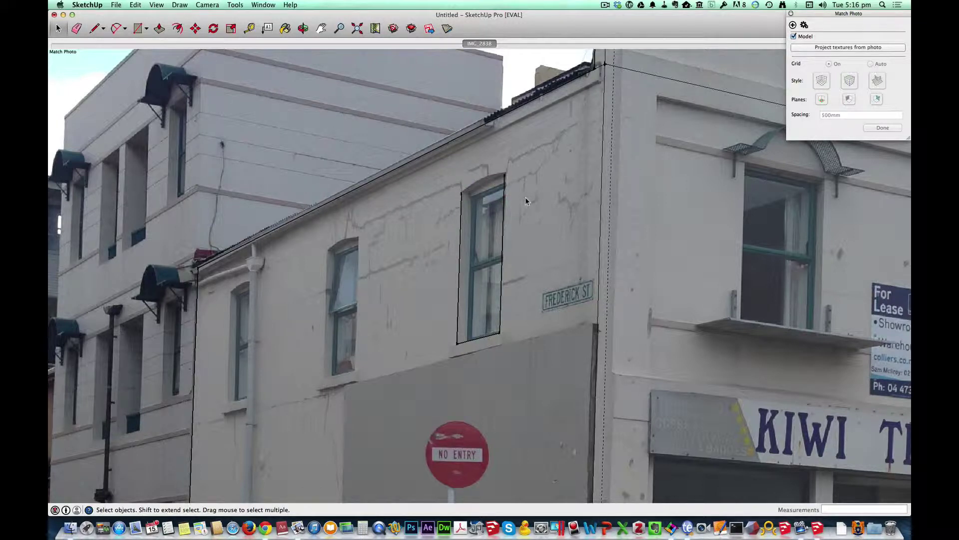
- Draw a 2-point arc across the window's top corners, bulging to match the photo's arch
{"action": "left_click", "coordinate": [116, 29]}
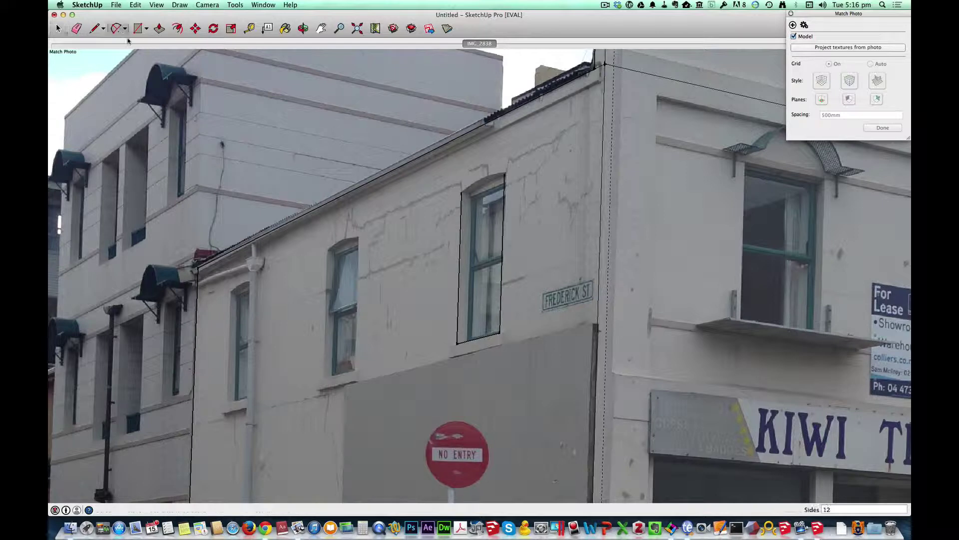
{"action": "left_click", "coordinate": [462, 192]}
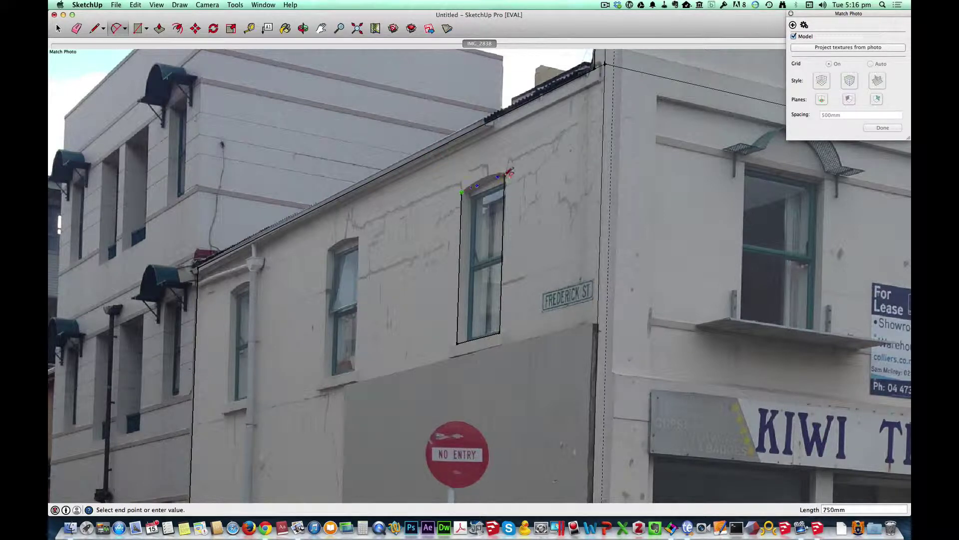
{"action": "left_click", "coordinate": [505, 173]}
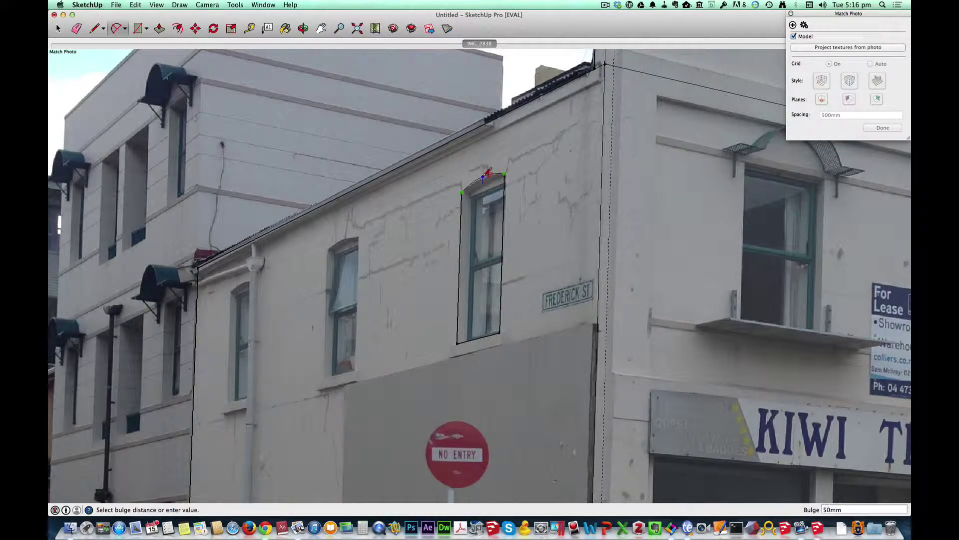
{"action": "scroll", "coordinate": [487, 172], "scroll_direction": "up", "scroll_amount": 4}
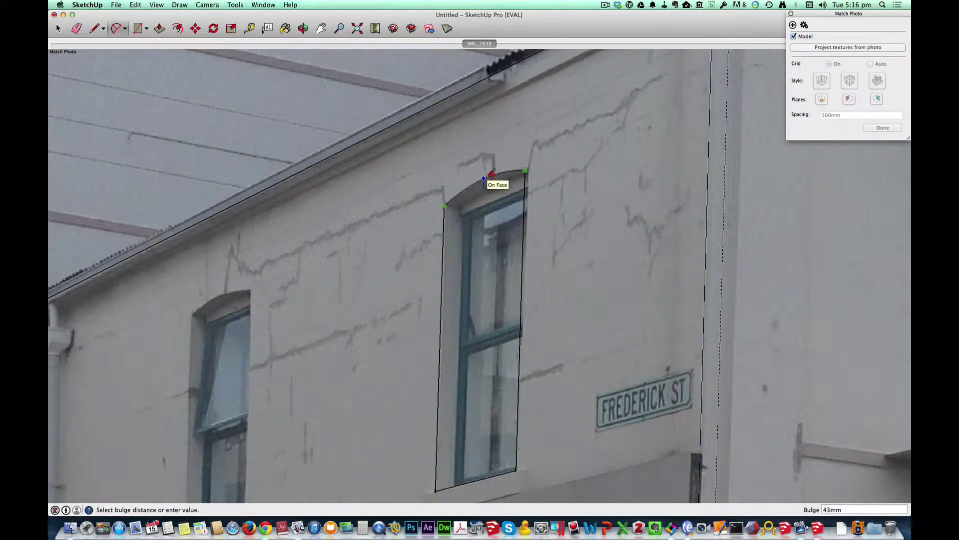
{"action": "left_click", "coordinate": [489, 175]}
{"action": "key", "text": "space"}
{"action": "scroll", "coordinate": [486, 223], "scroll_direction": "down", "scroll_amount": 6}
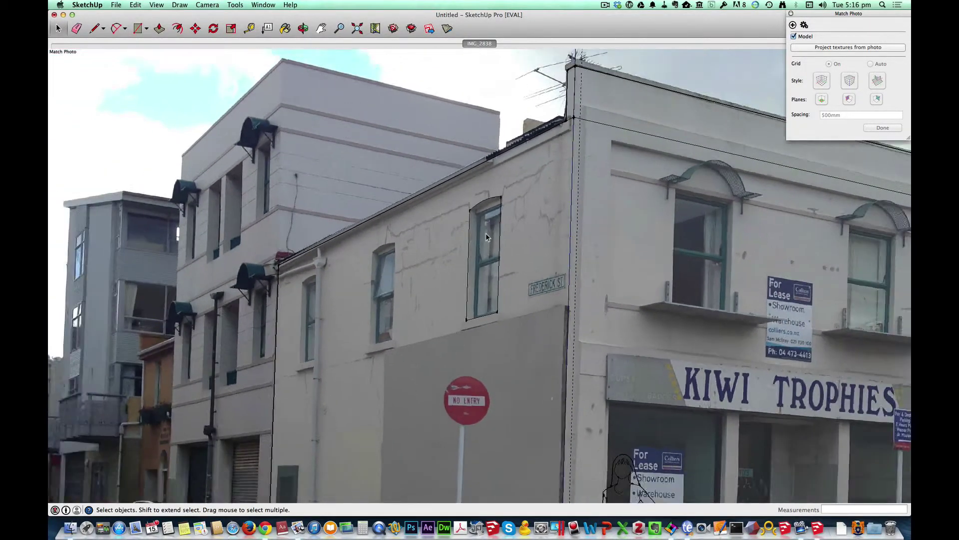
{"action": "scroll", "coordinate": [485, 233], "scroll_direction": "down", "scroll_amount": 5}
{"action": "scroll", "coordinate": [487, 239], "scroll_direction": "up", "scroll_amount": 3}
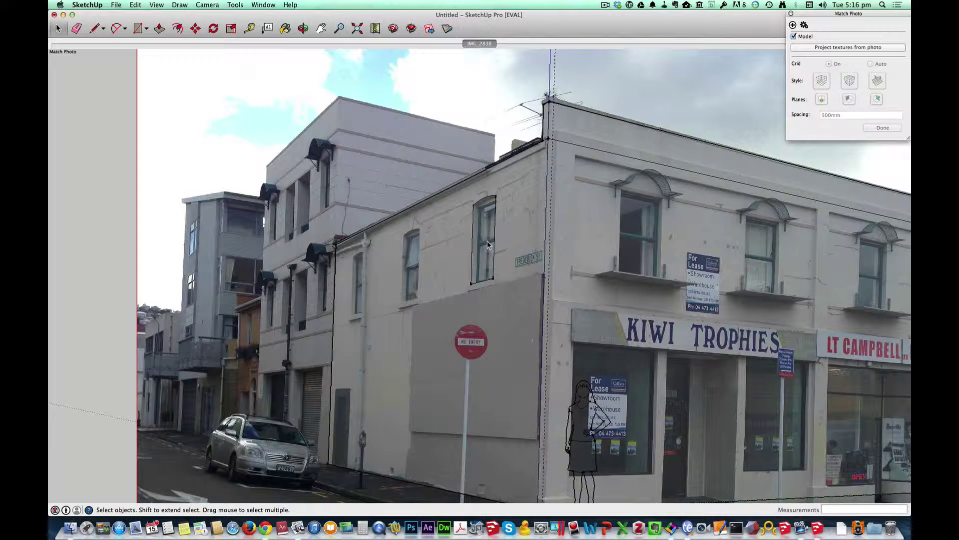
{"action": "scroll", "coordinate": [389, 263], "scroll_direction": "up", "scroll_amount": 5}
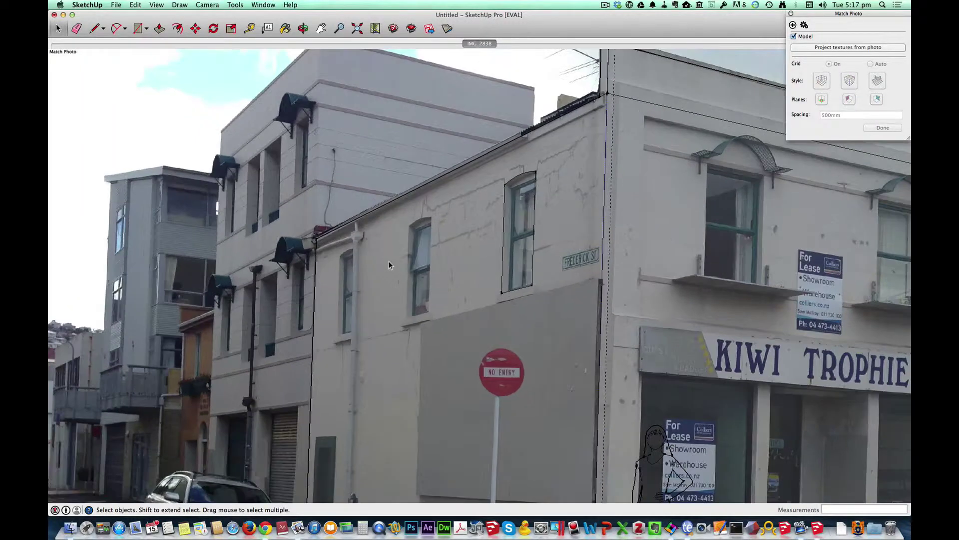
{"action": "key", "text": "l"}
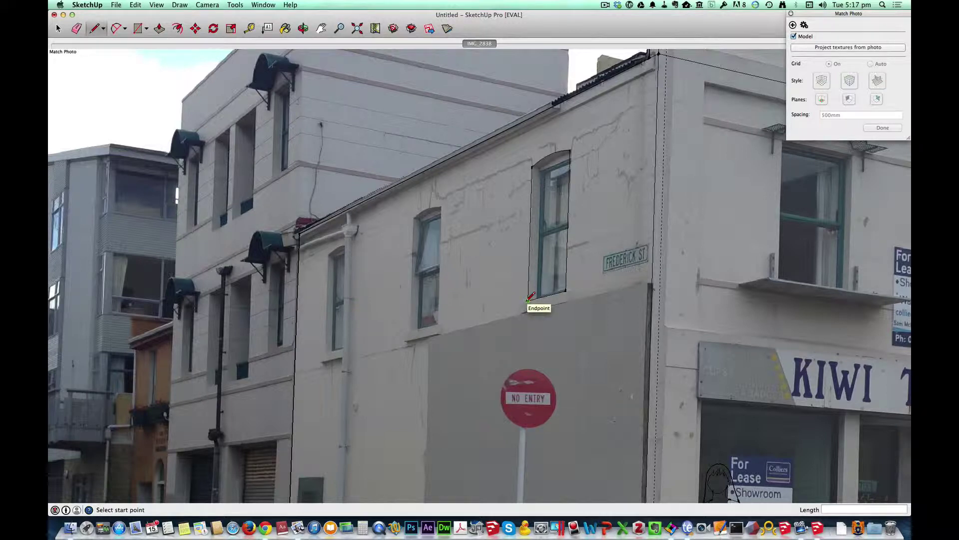
- Trace the smaller left window's right edge, bottom sill and left edge with lines
{"action": "left_click", "coordinate": [438, 324]}
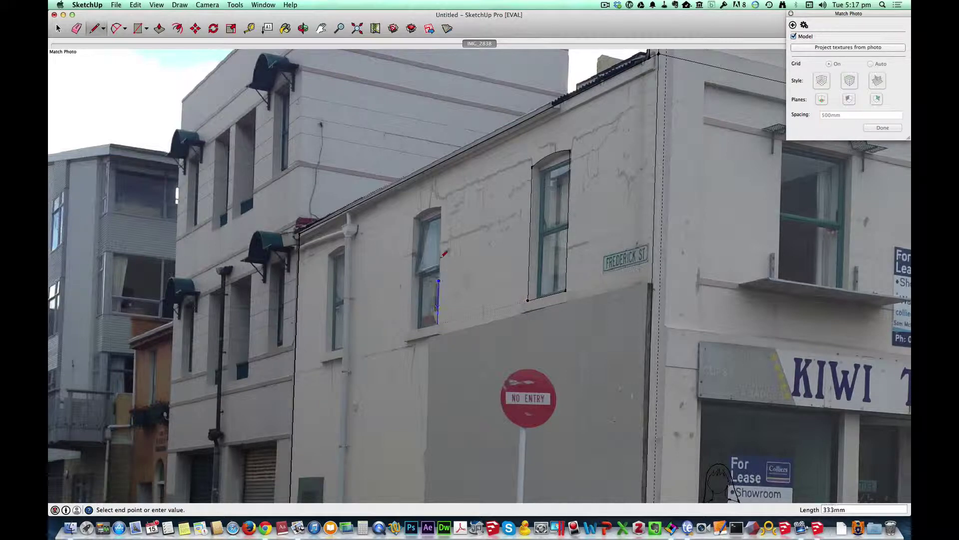
{"action": "left_click", "coordinate": [440, 206]}
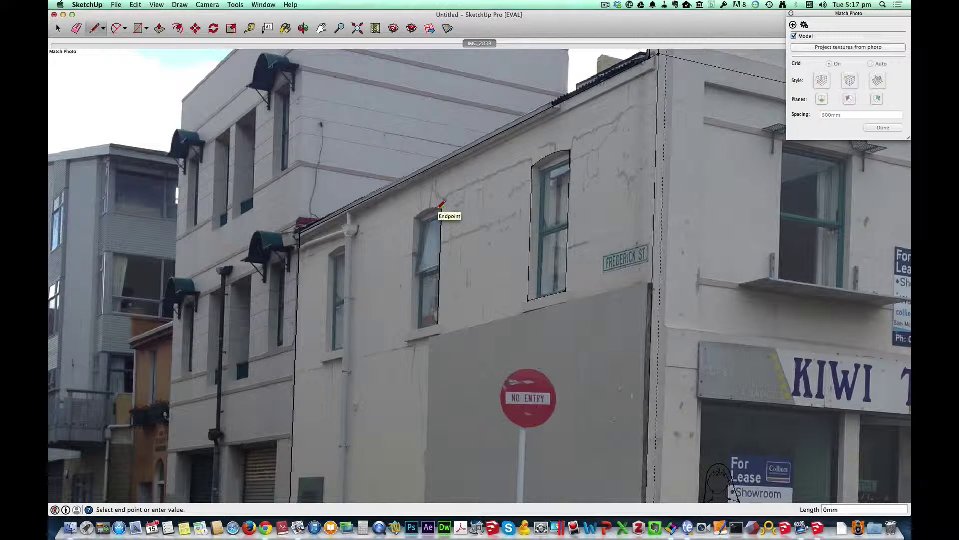
{"action": "key", "text": "space"}
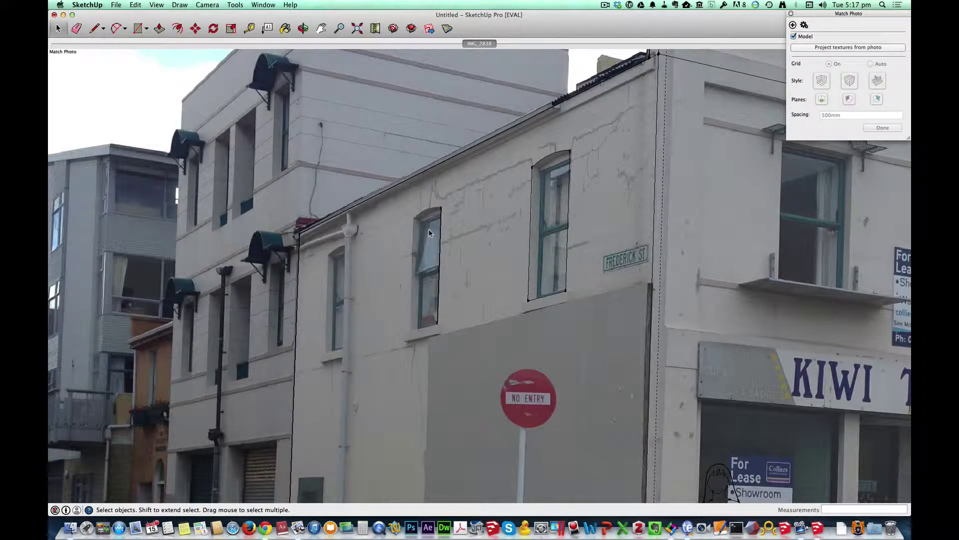
{"action": "key", "text": "l"}
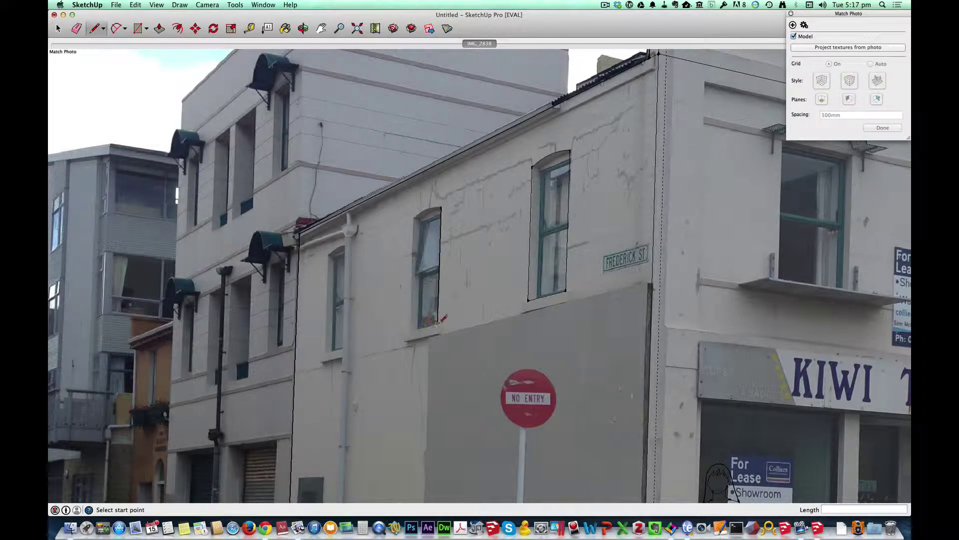
{"action": "left_click", "coordinate": [438, 324]}
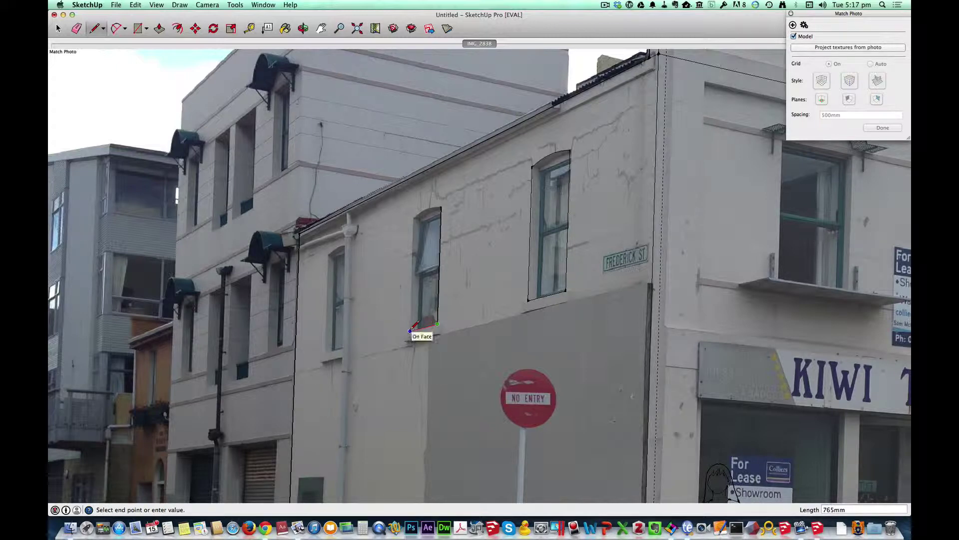
{"action": "left_click", "coordinate": [410, 330]}
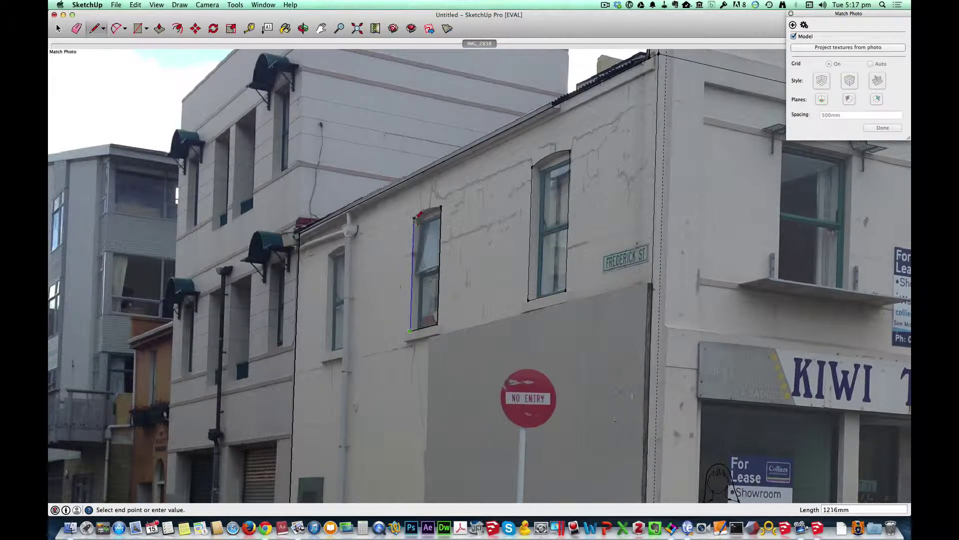
{"action": "left_click", "coordinate": [414, 218]}
{"action": "key", "text": "Escape"}
{"action": "key", "text": "space"}
{"action": "scroll", "coordinate": [428, 214], "scroll_direction": "up", "scroll_amount": 10}
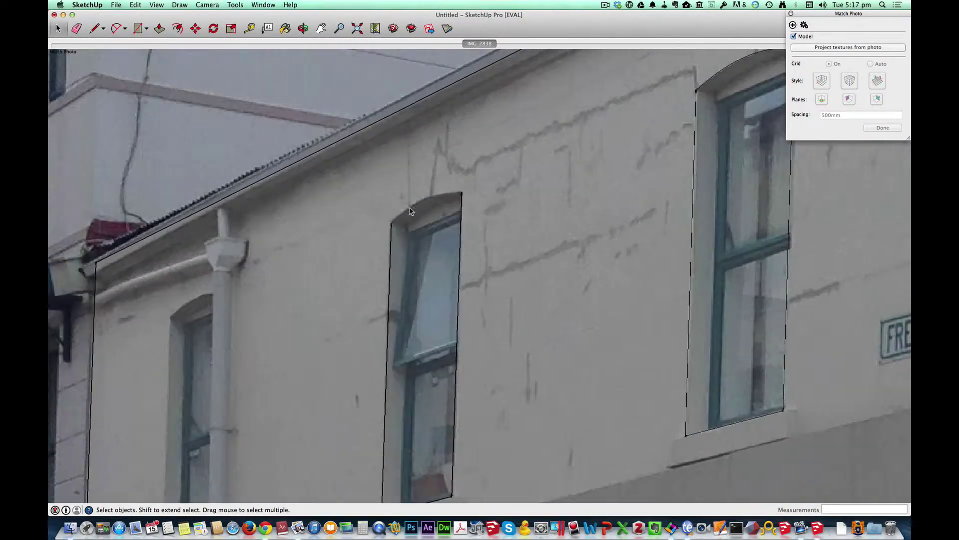
- Cap the left window with a 2-point arc of 45mm bulge between its upper corners
{"action": "left_click", "coordinate": [115, 28]}
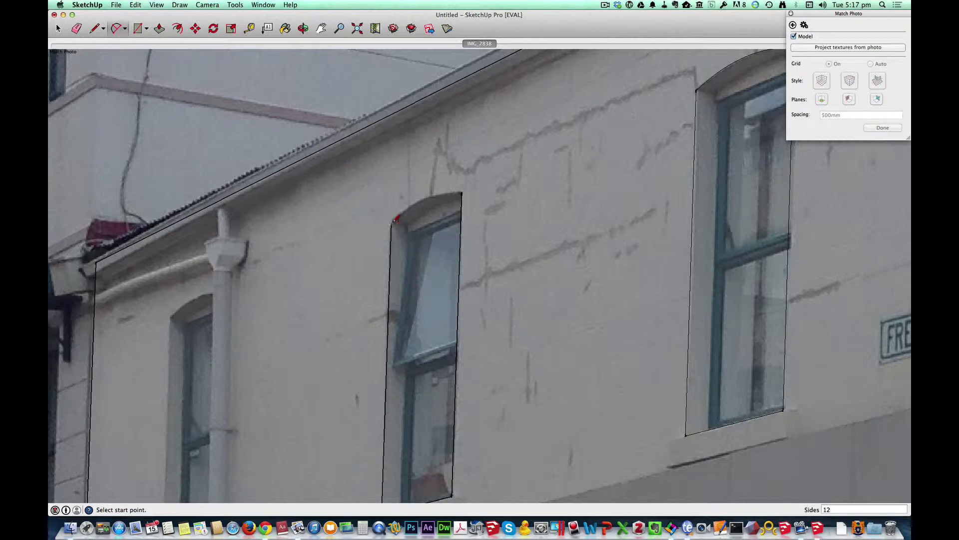
{"action": "left_click", "coordinate": [390, 223]}
{"action": "left_click", "coordinate": [461, 193]}
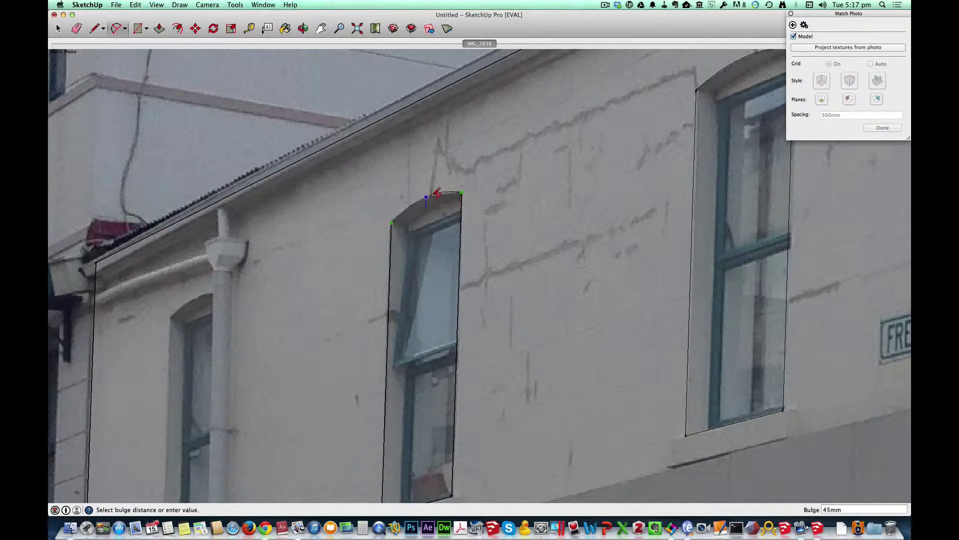
{"action": "left_click", "coordinate": [437, 195]}
{"action": "scroll", "coordinate": [450, 211], "scroll_direction": "down", "scroll_amount": 10}
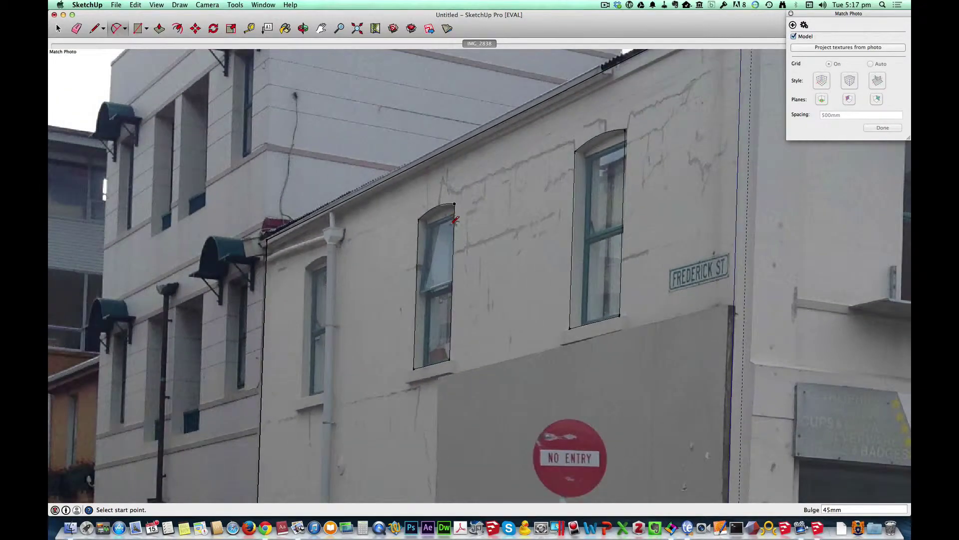
{"action": "scroll", "coordinate": [462, 238], "scroll_direction": "down", "scroll_amount": 10}
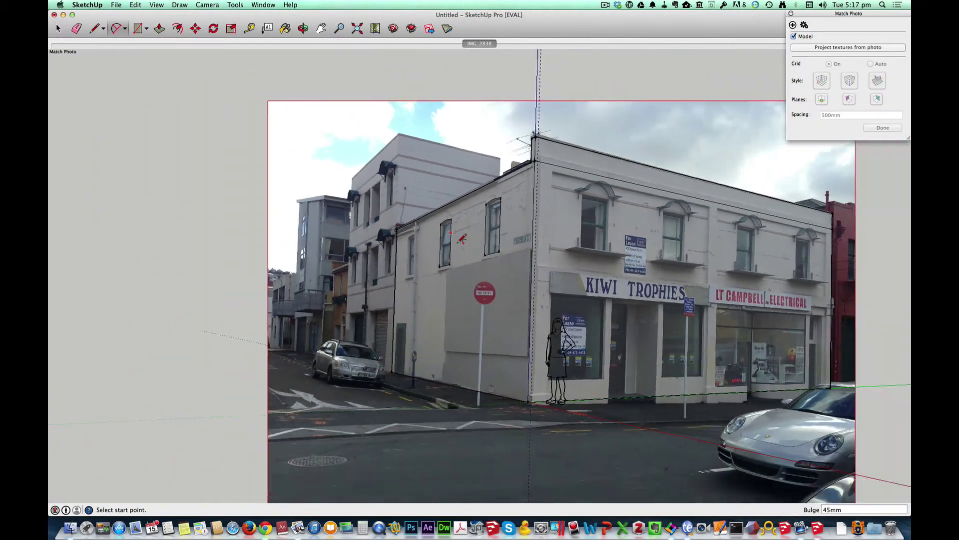
{"action": "scroll", "coordinate": [462, 239], "scroll_direction": "down", "scroll_amount": 5}
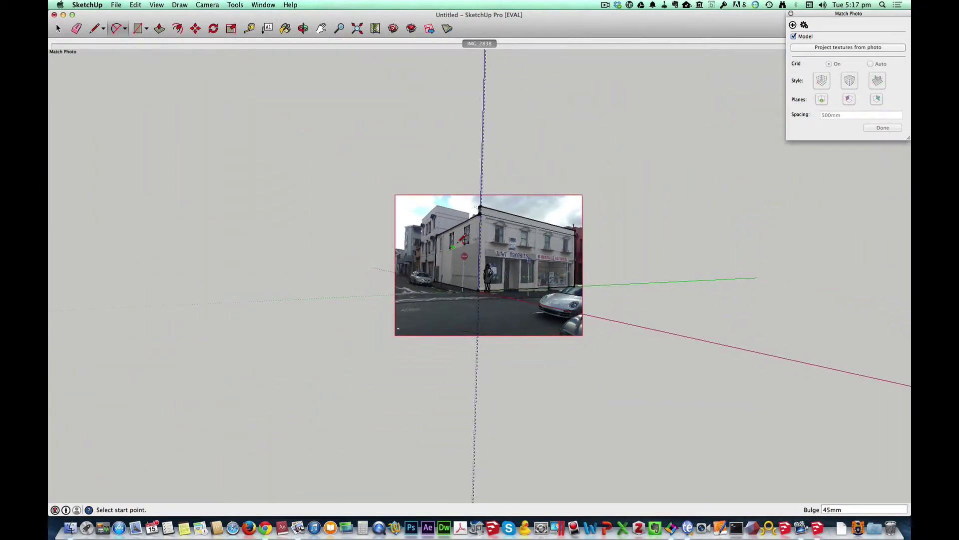
{"action": "scroll", "coordinate": [462, 240], "scroll_direction": "up", "scroll_amount": 8}
{"action": "scroll", "coordinate": [461, 239], "scroll_direction": "up", "scroll_amount": 5}
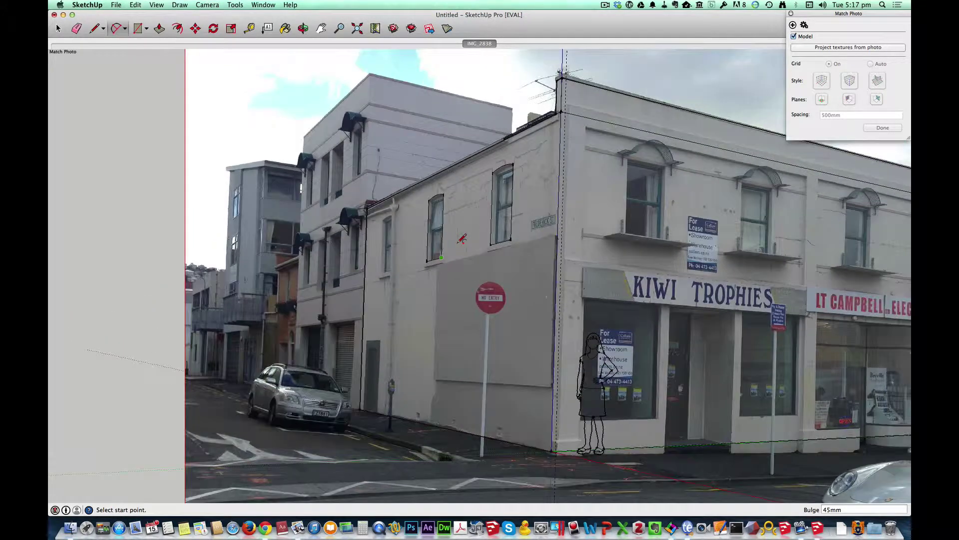
{"action": "scroll", "coordinate": [462, 239], "scroll_direction": "up", "scroll_amount": 2}
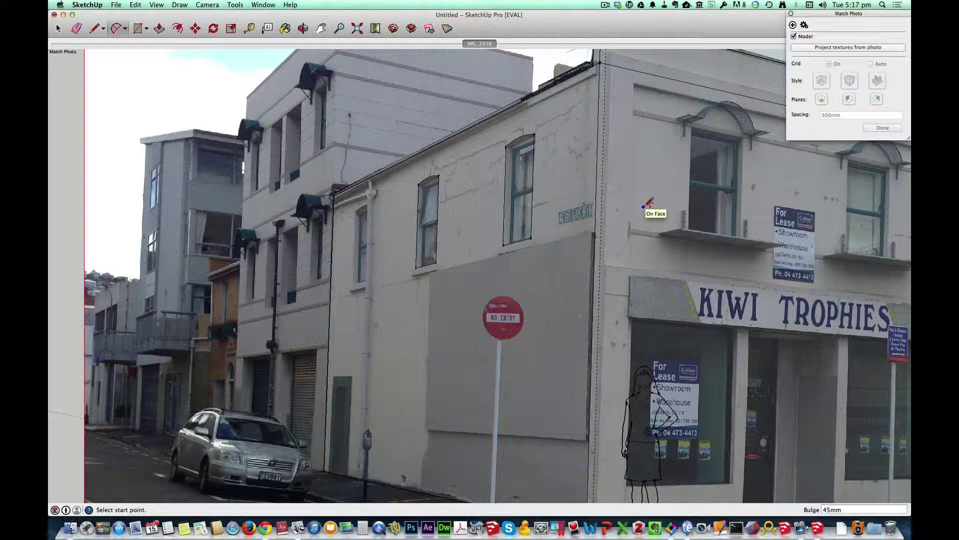
{"action": "key", "text": "h"}
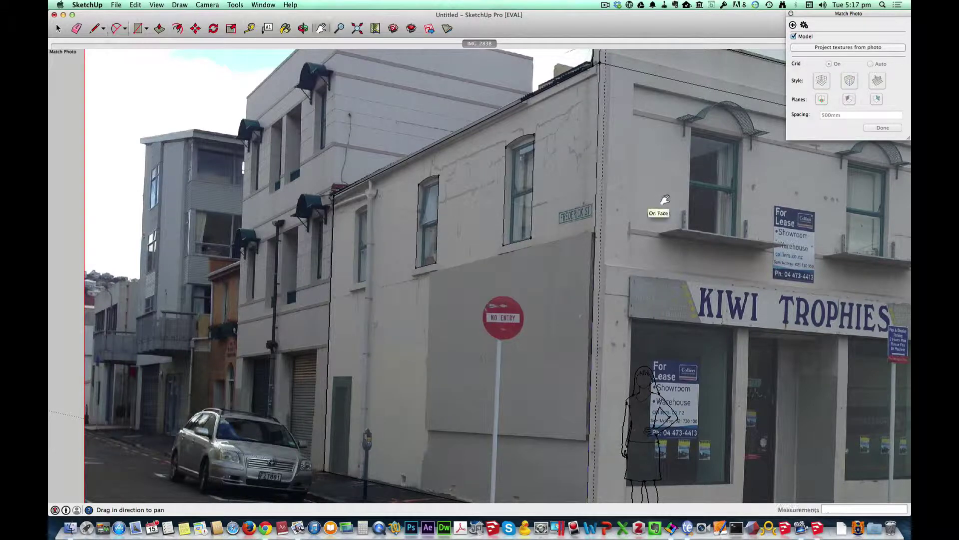
{"action": "left_click_drag", "start_coordinate": [659, 206], "coordinate": [442, 208]}
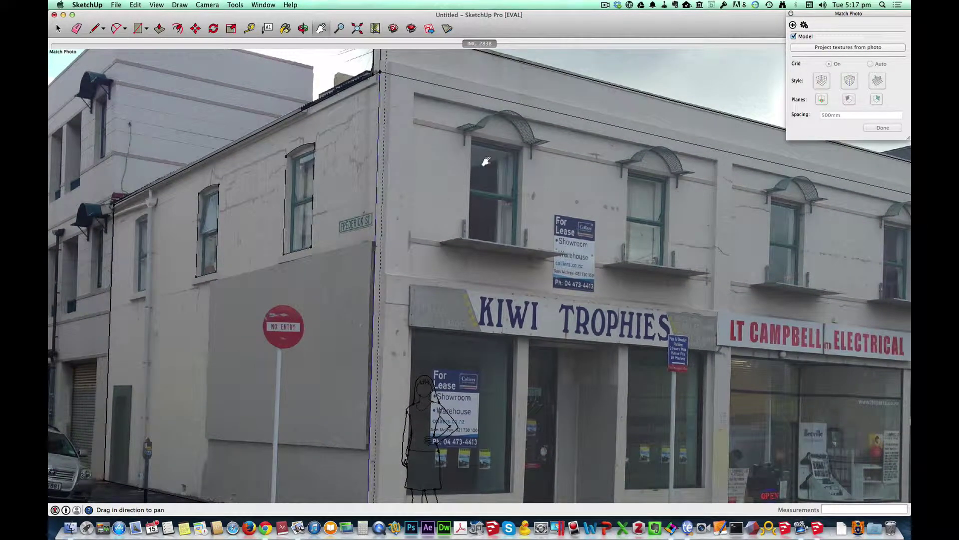
{"action": "key", "text": "r"}
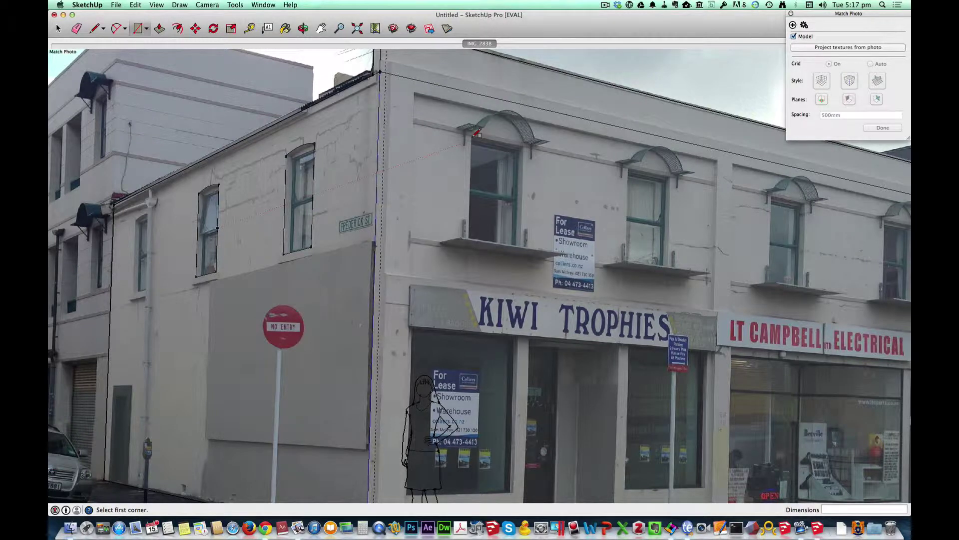
{"action": "key", "text": "space"}
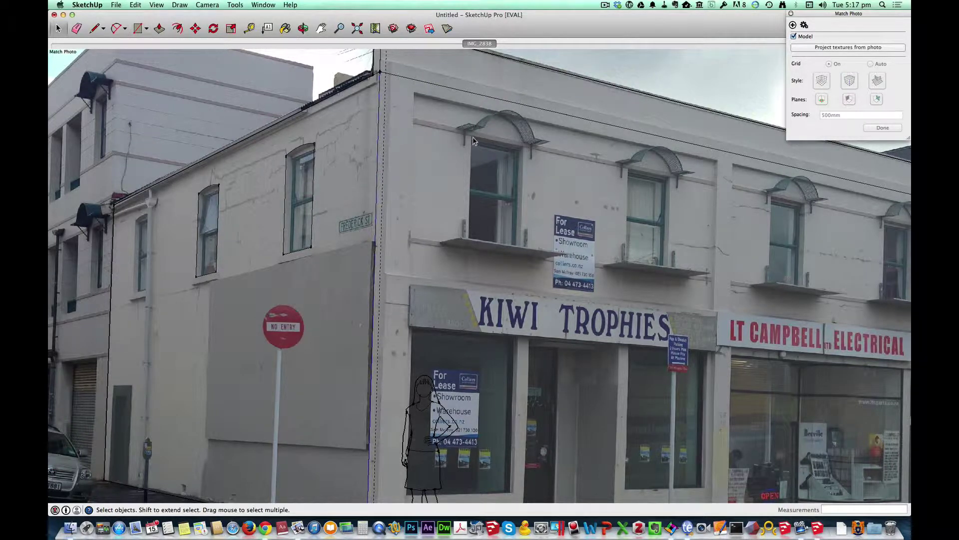
{"action": "key", "text": "r"}
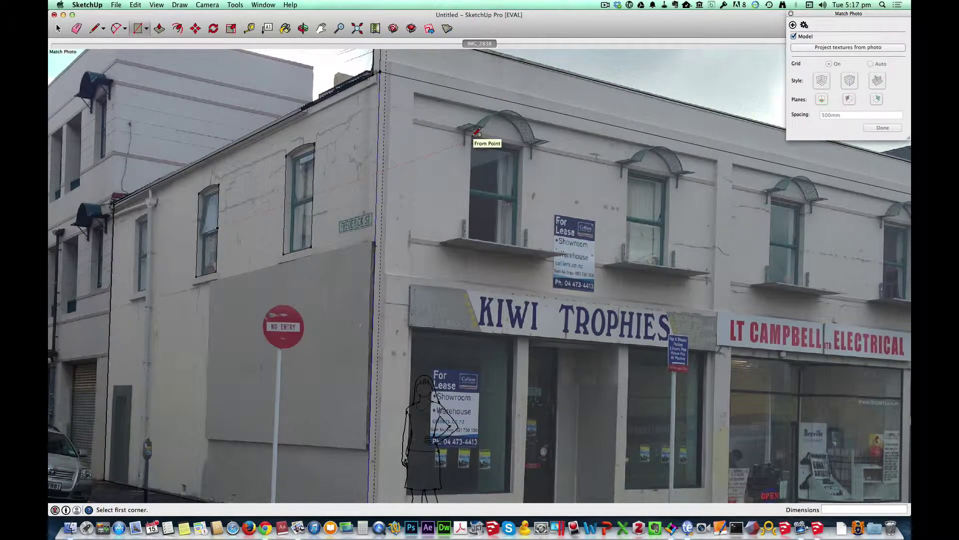
{"action": "left_click", "coordinate": [476, 132]}
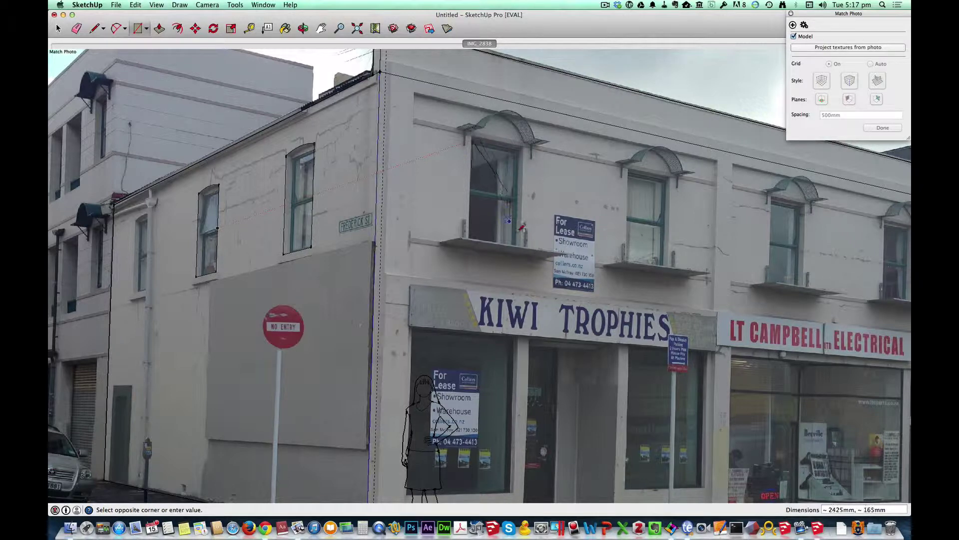
{"action": "left_click", "coordinate": [522, 246]}
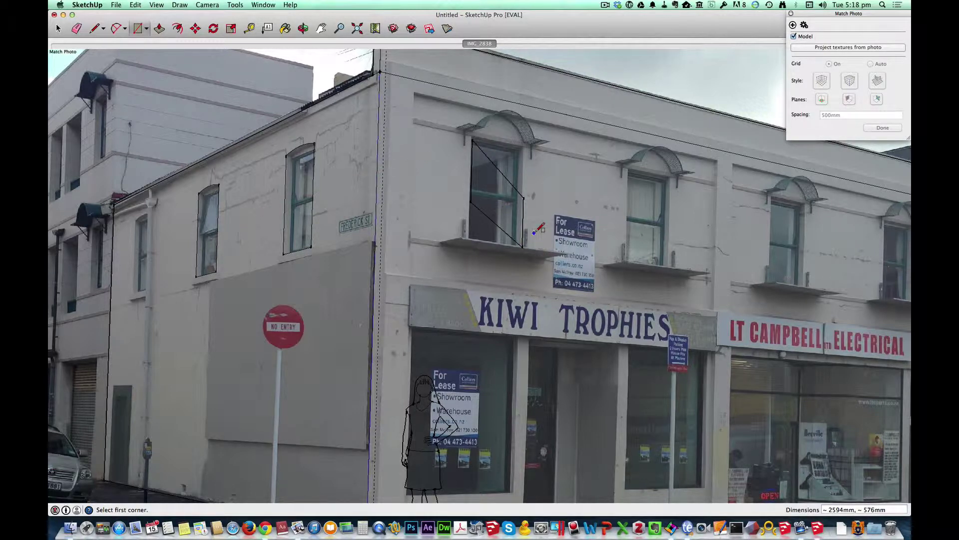
{"action": "key", "text": "space"}
{"action": "key", "text": "super+z"}
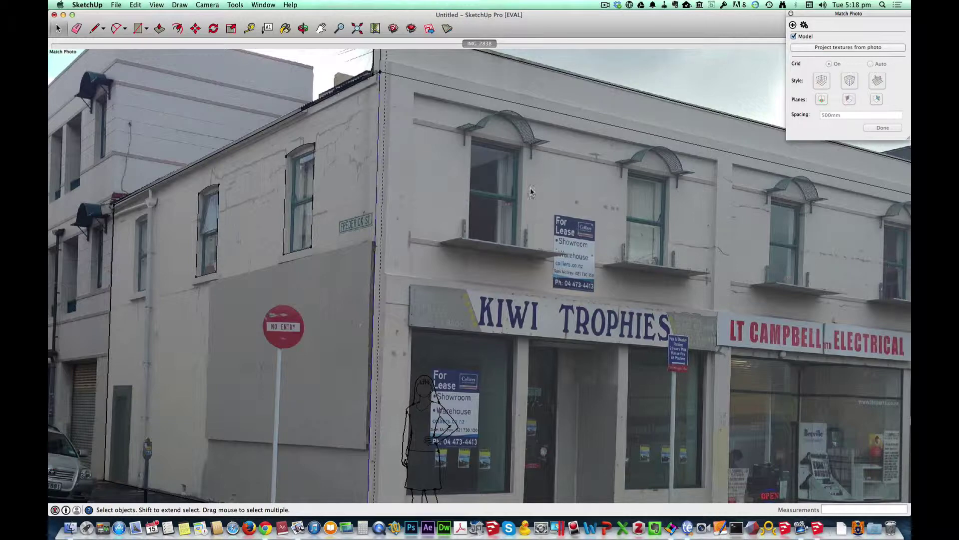
{"action": "scroll", "coordinate": [531, 192], "scroll_direction": "down", "scroll_amount": 5}
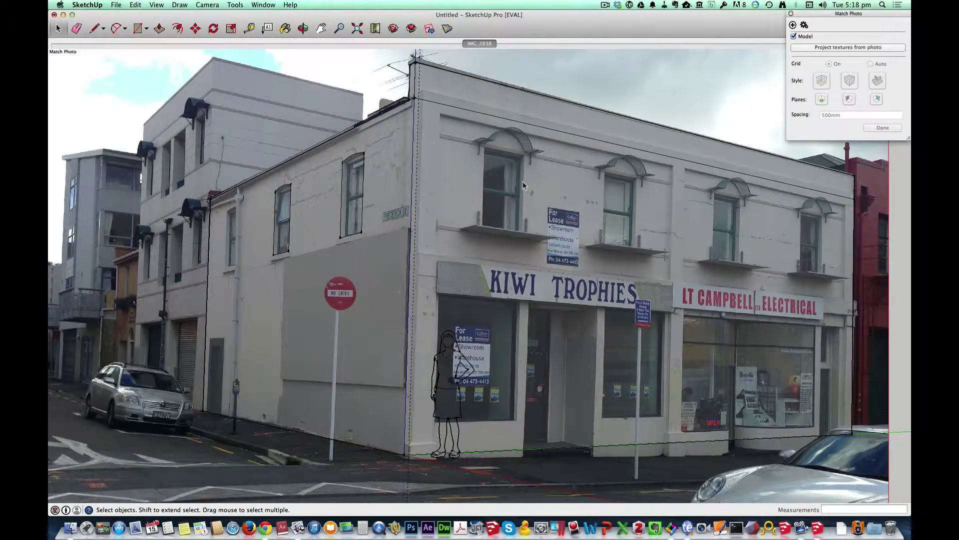
- Outline the first left upper-storey front window as a closed rectangle
{"action": "key", "text": "l"}
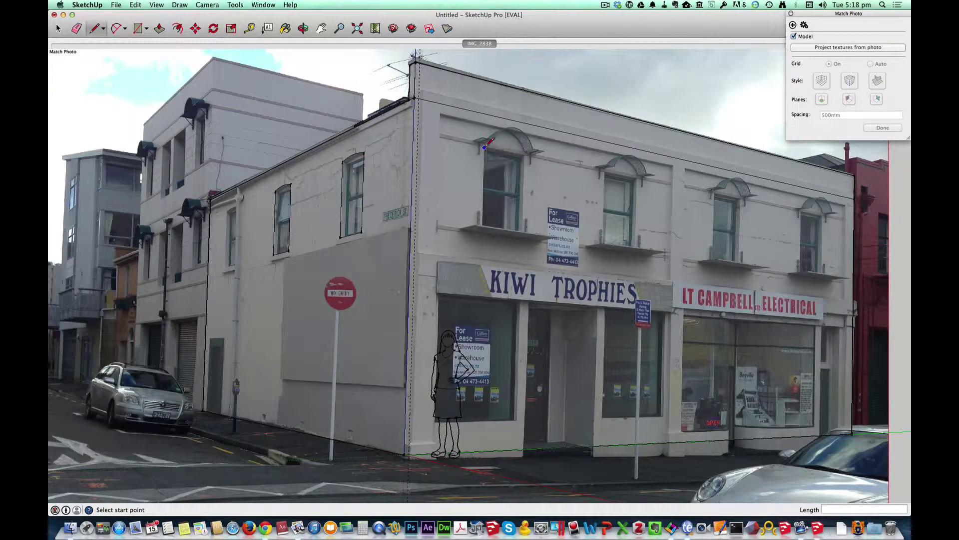
{"action": "left_click", "coordinate": [484, 147]}
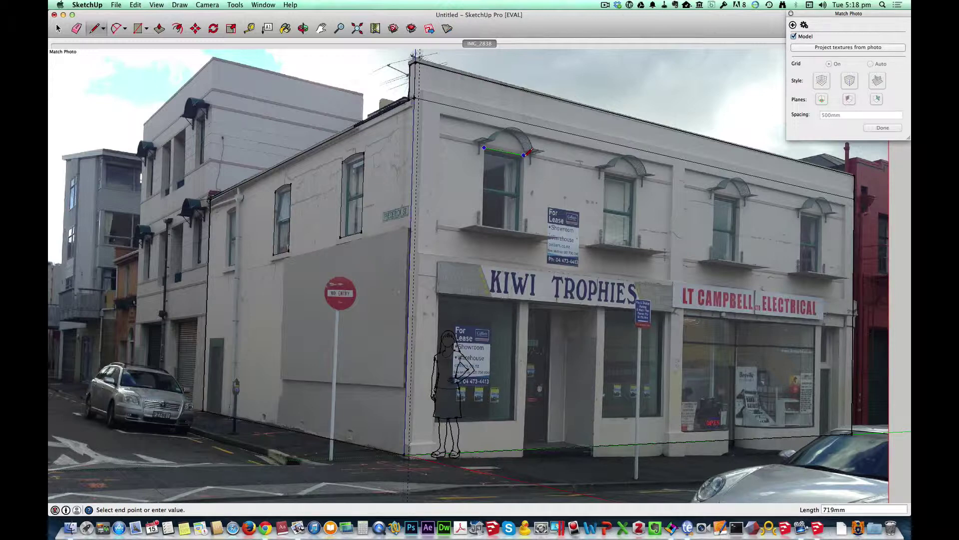
{"action": "left_click", "coordinate": [523, 154]}
{"action": "left_click", "coordinate": [522, 234]}
{"action": "left_click", "coordinate": [482, 231]}
{"action": "left_click", "coordinate": [484, 147]}
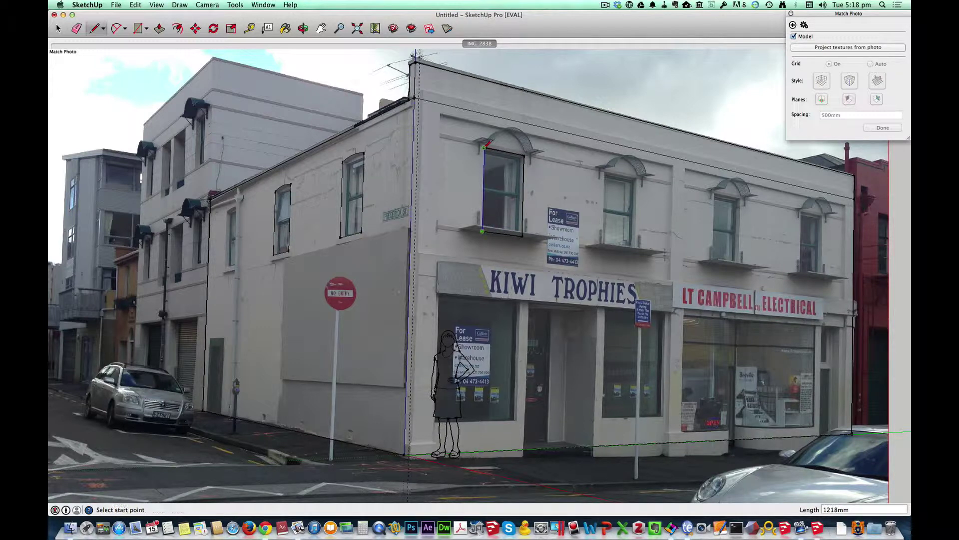
- Outline the second upper window and draw a vertical bay edge beside it
{"action": "left_click", "coordinate": [605, 173]}
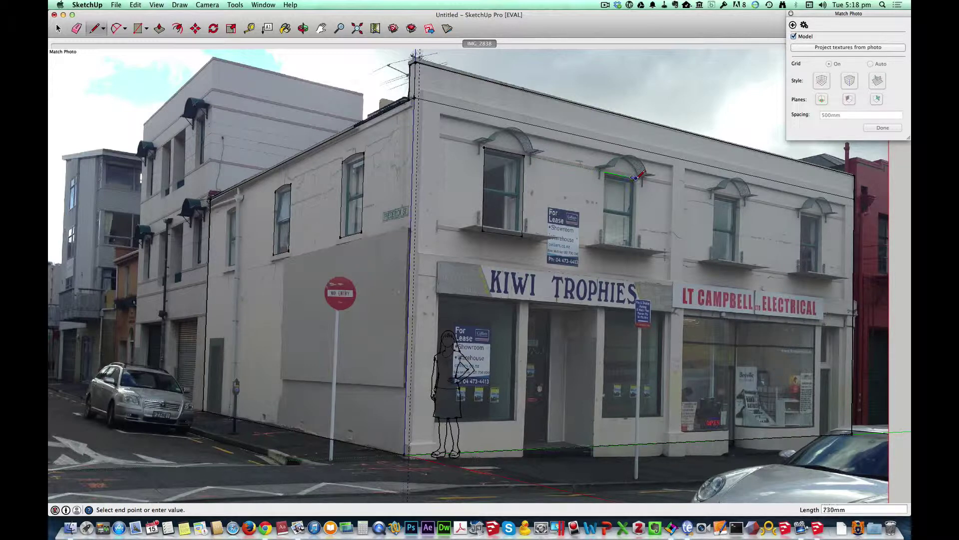
{"action": "left_click", "coordinate": [637, 178]}
{"action": "left_click", "coordinate": [635, 250]}
{"action": "left_click", "coordinate": [602, 247]}
{"action": "left_click", "coordinate": [604, 173]}
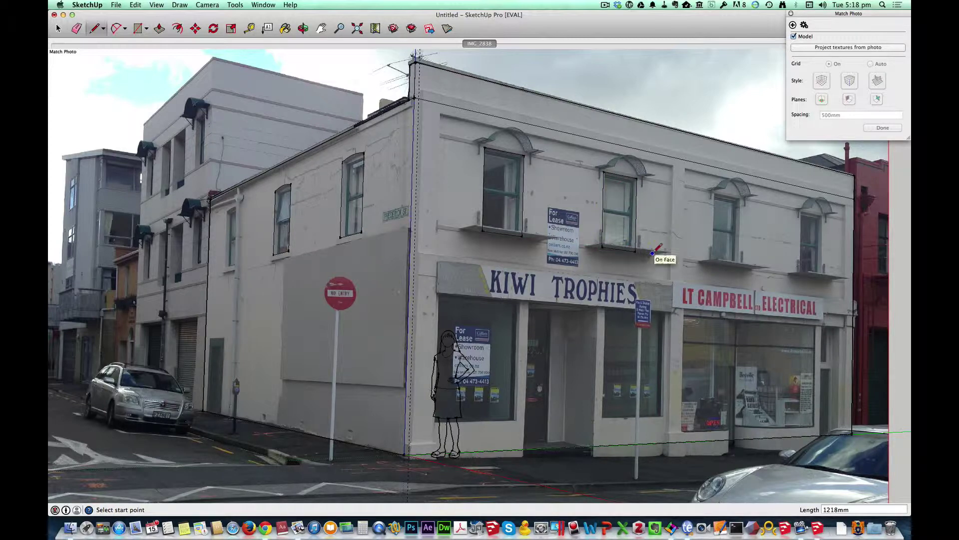
{"action": "left_click", "coordinate": [671, 184]}
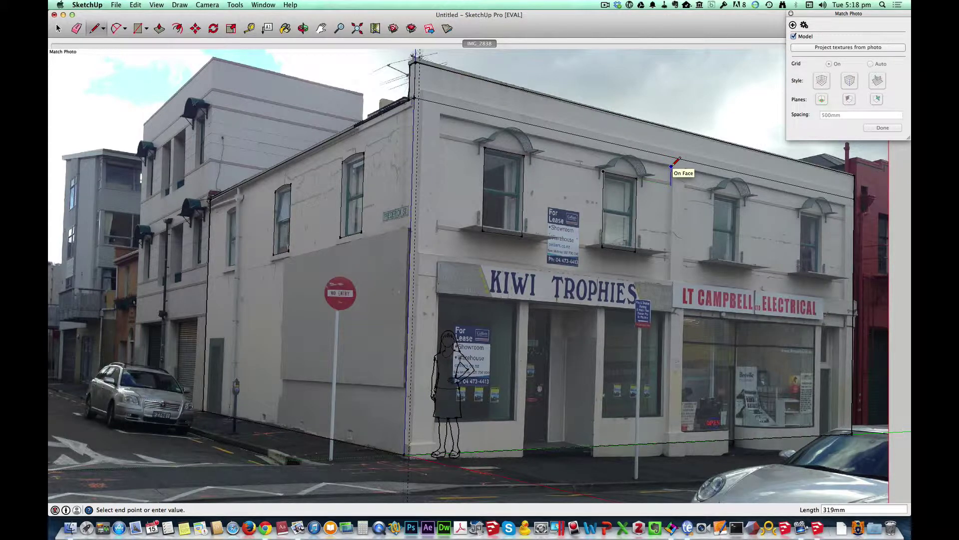
{"action": "left_click", "coordinate": [671, 166]}
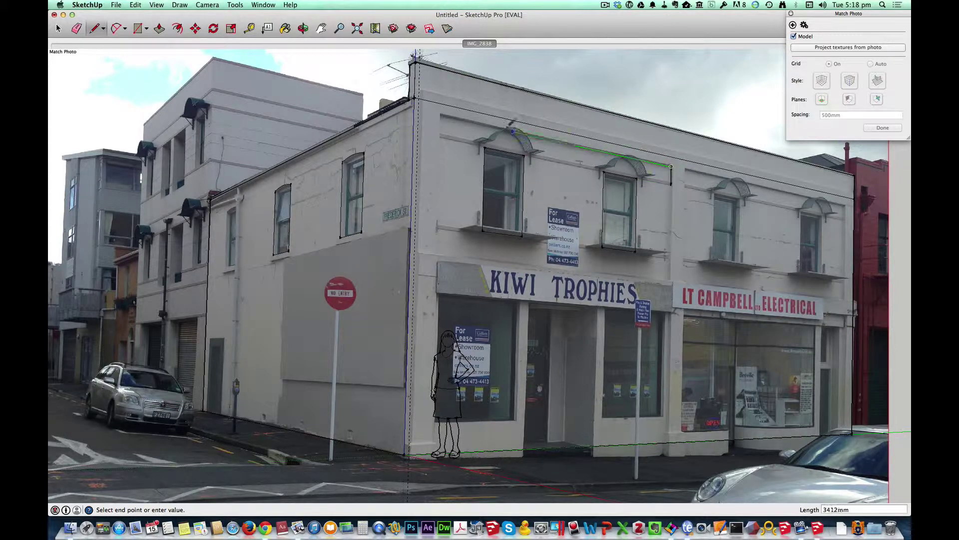
- Trace the 4742mm facade top edge to the corner and the pier line down to the pavement
{"action": "left_click", "coordinate": [436, 115]}
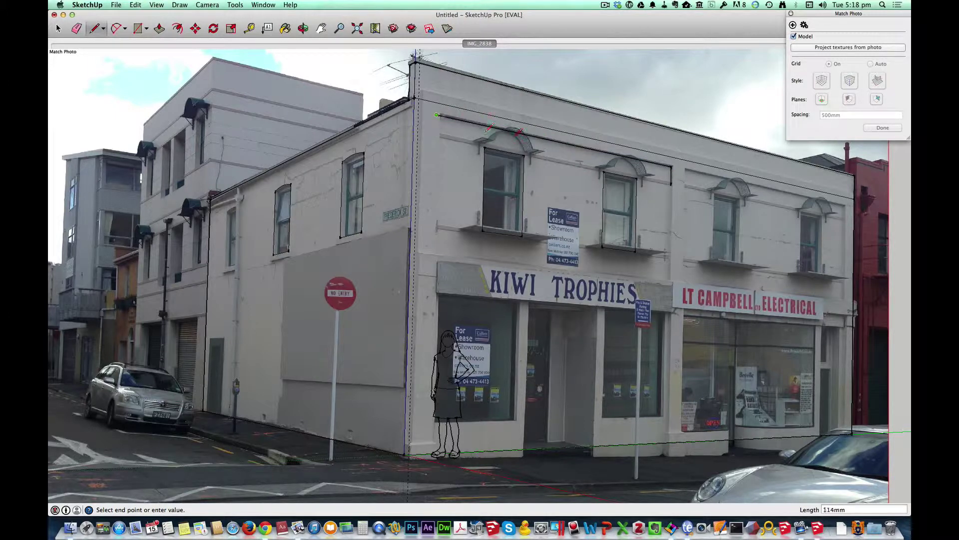
{"action": "key", "text": "Escape"}
{"action": "left_click", "coordinate": [670, 184]}
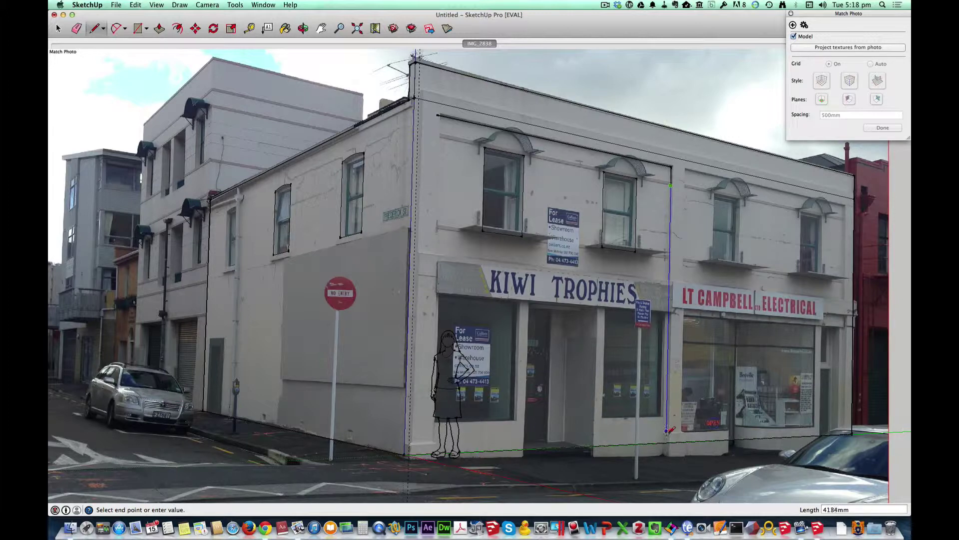
{"action": "left_click", "coordinate": [667, 441]}
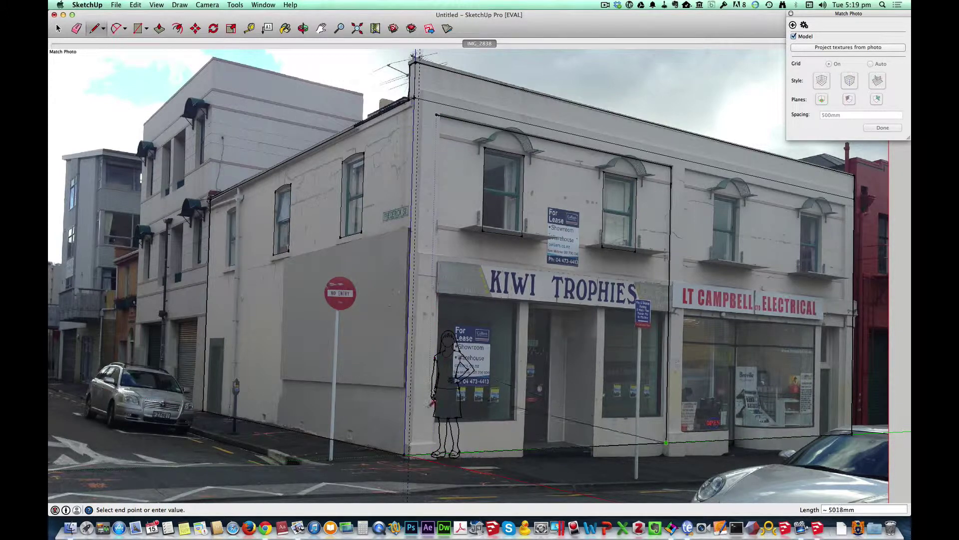
{"action": "key", "text": "Escape"}
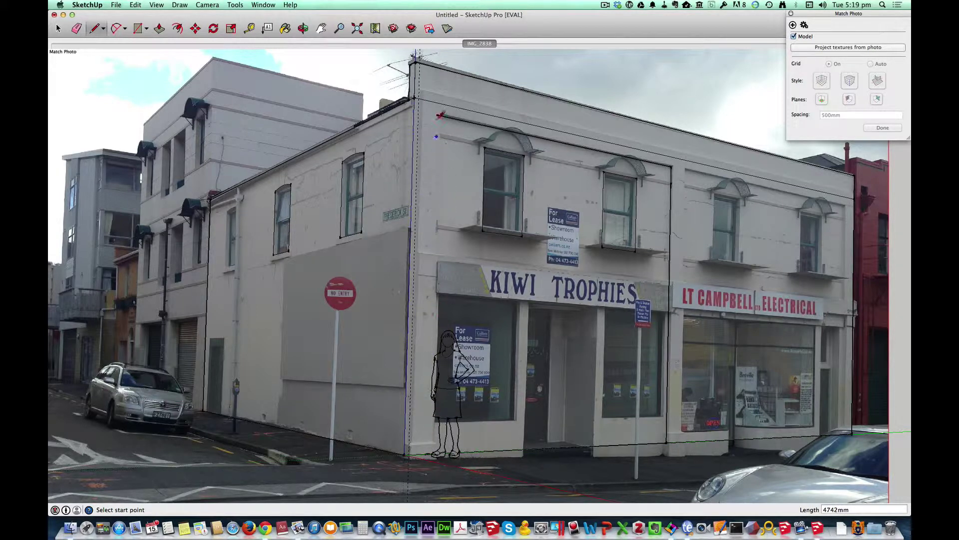
{"action": "key", "text": "space"}
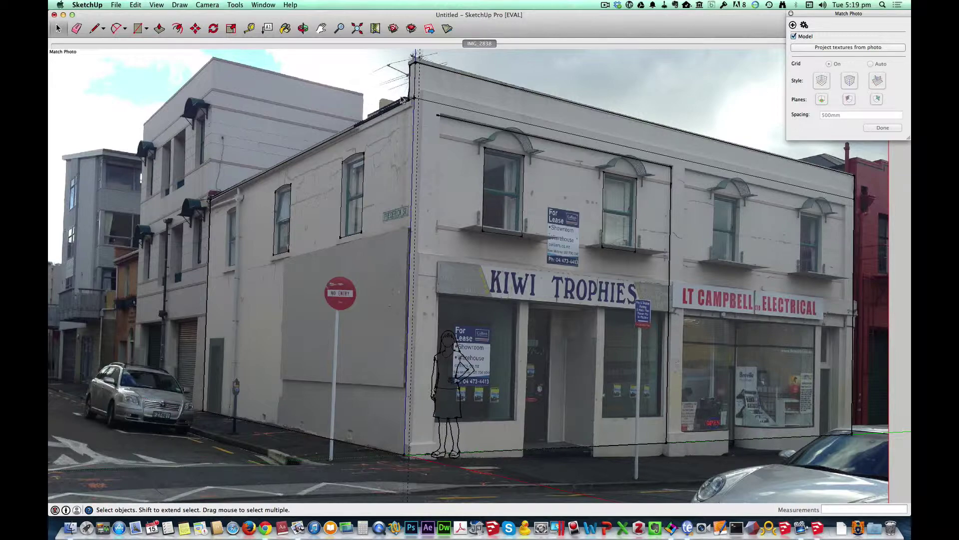
- Orbit away from the matched photo to view the traced building block on its own
{"action": "scroll", "coordinate": [402, 100], "scroll_direction": "up", "scroll_amount": 5}
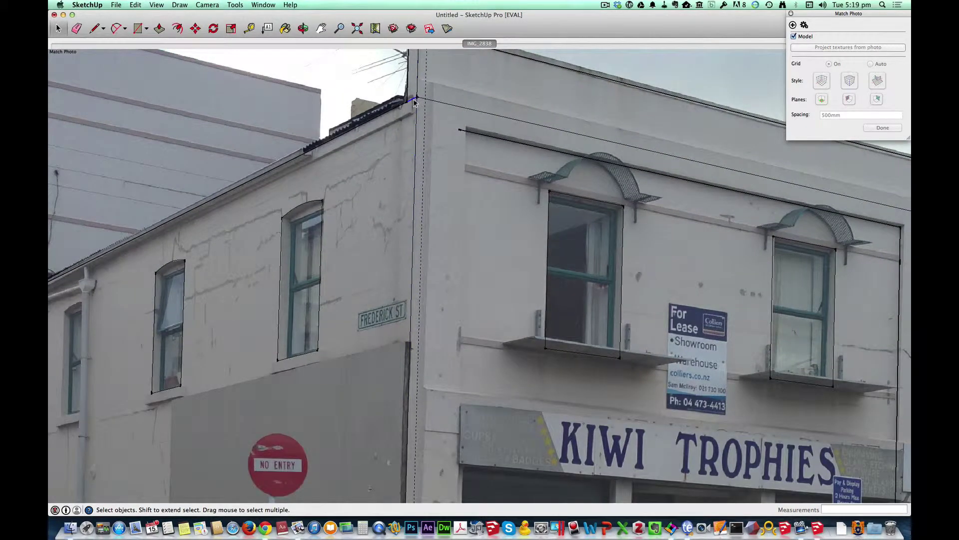
{"action": "scroll", "coordinate": [420, 125], "scroll_direction": "down", "scroll_amount": 10}
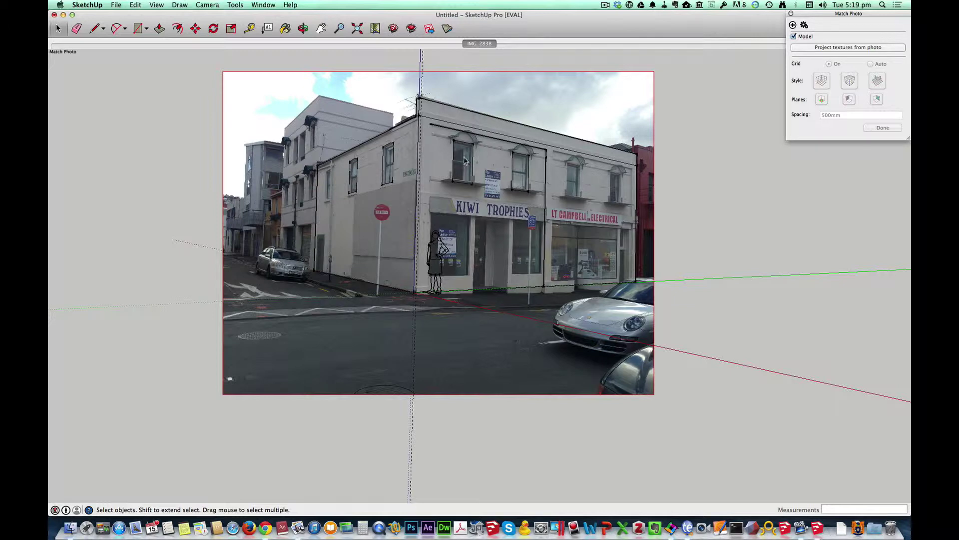
{"action": "middle_click_drag", "start_coordinate": [464, 164], "coordinate": [483, 226]}
{"action": "scroll", "coordinate": [367, 191], "scroll_direction": "up", "scroll_amount": 2}
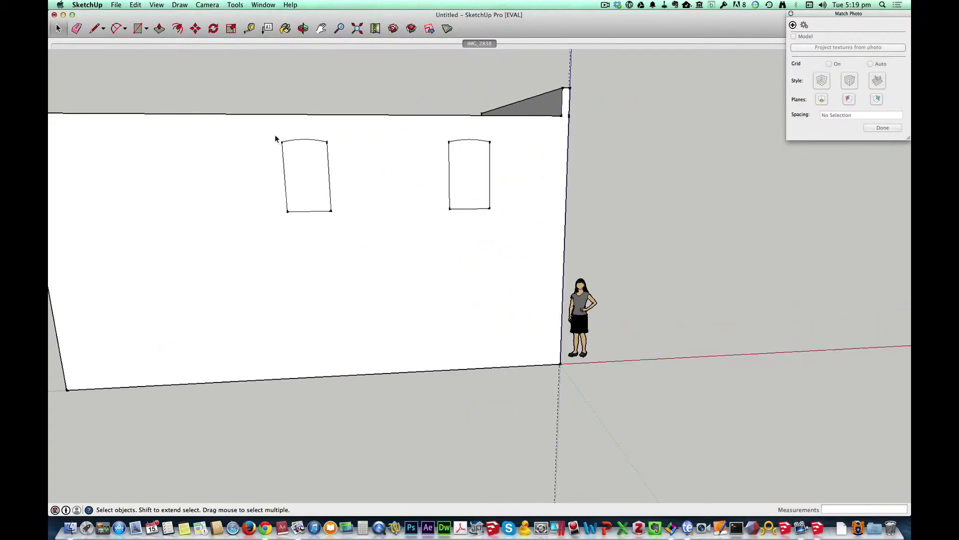
- Copy the left arched window further along the side wall, then return to the photo scene
{"action": "left_click_drag", "start_coordinate": [276, 133], "coordinate": [351, 226]}
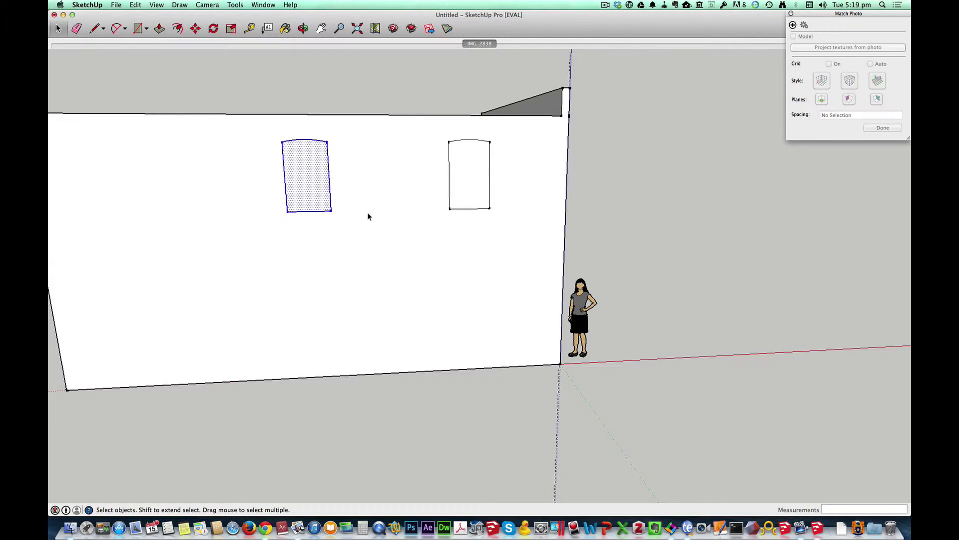
{"action": "key", "text": "m"}
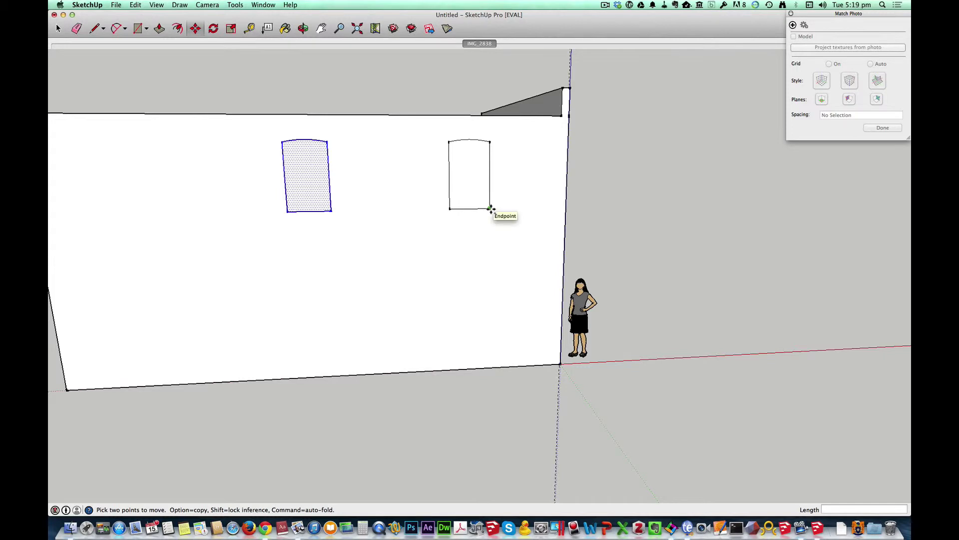
{"action": "left_click", "coordinate": [491, 209]}
{"action": "key", "text": "alt"}
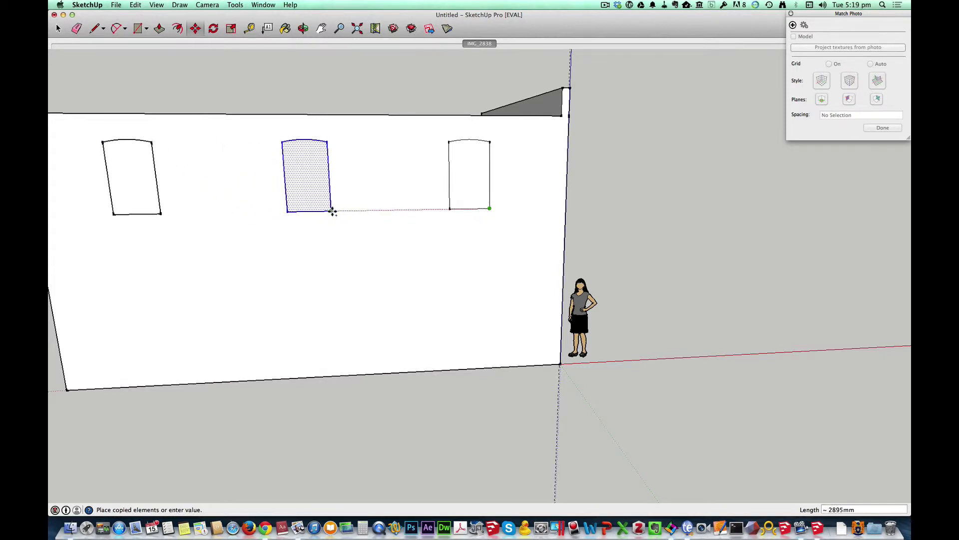
{"action": "left_click", "coordinate": [332, 212]}
{"action": "scroll", "coordinate": [353, 242], "scroll_direction": "down", "scroll_amount": 4}
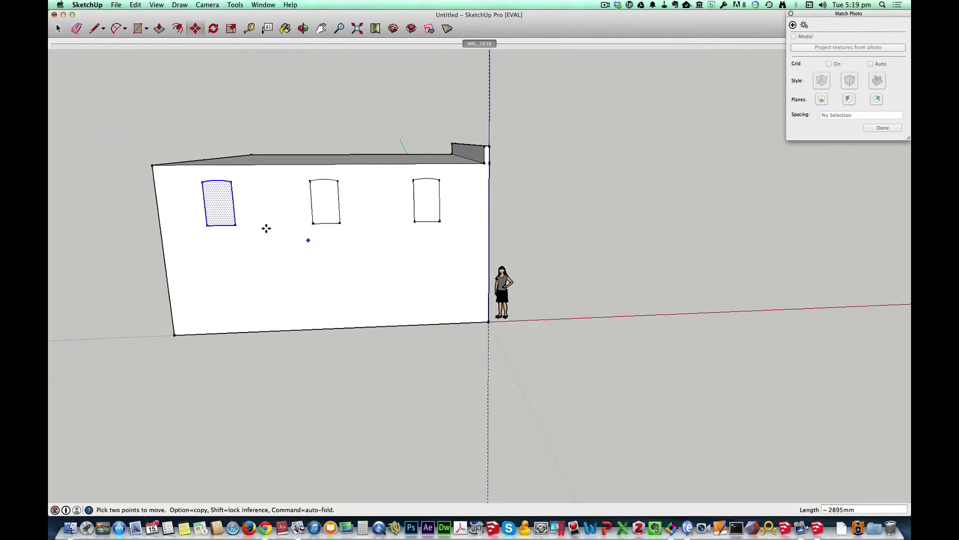
{"action": "key", "text": "space"}
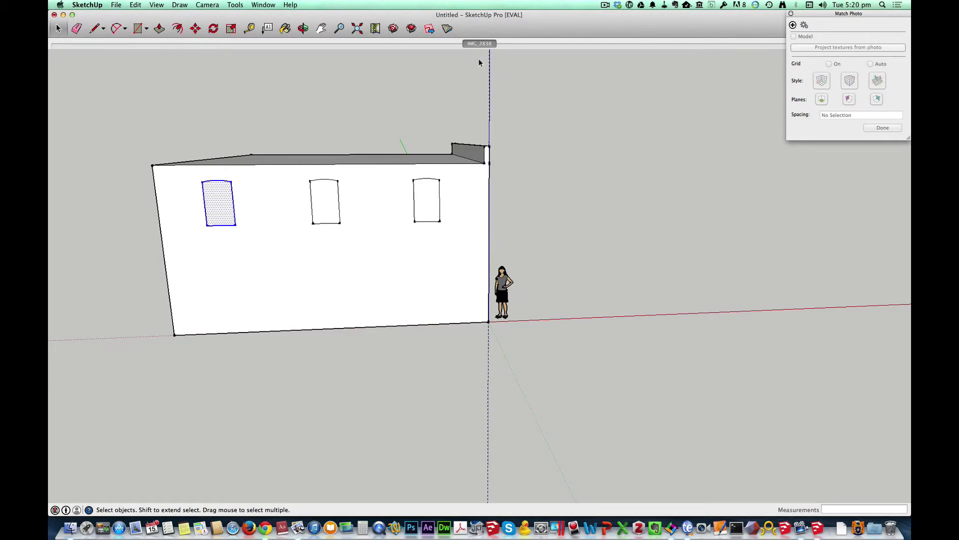
{"action": "left_click", "coordinate": [480, 44]}
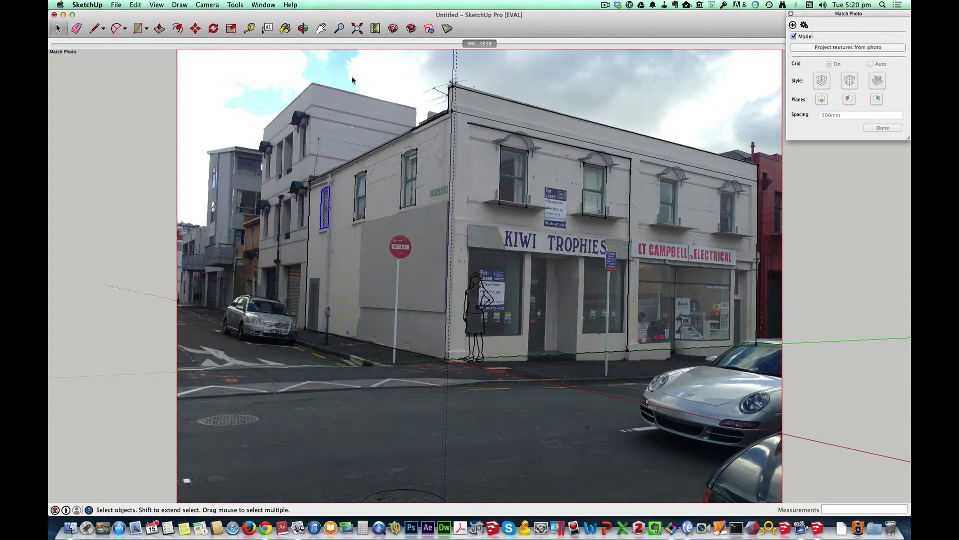
{"action": "left_click", "coordinate": [342, 245]}
- Open the finished model, inspect its facade and side wall, and return to the photo scene
{"action": "left_click", "coordinate": [603, 6]}
{"action": "left_click", "coordinate": [618, 33]}
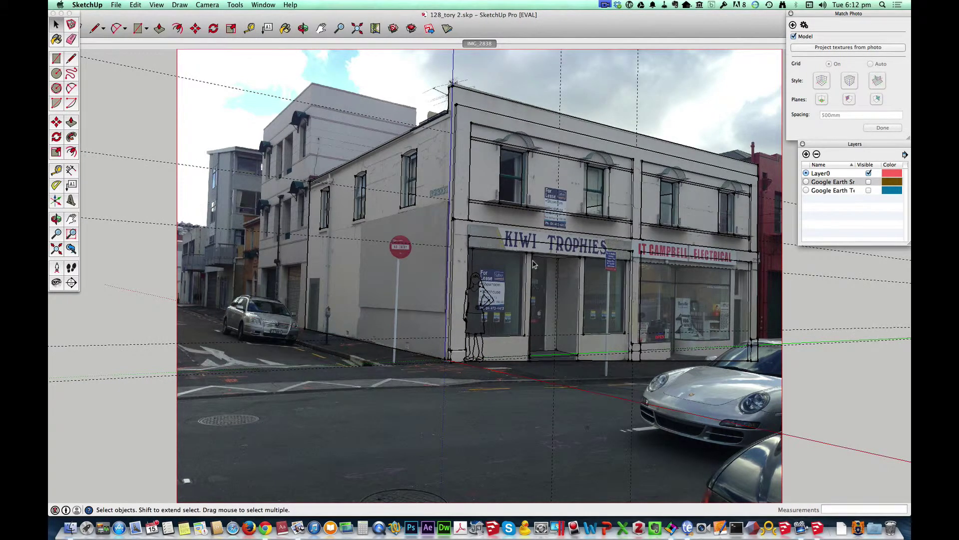
{"action": "middle_click_drag", "start_coordinate": [532, 263], "coordinate": [502, 266]}
{"action": "middle_click_drag", "start_coordinate": [447, 303], "coordinate": [523, 213]}
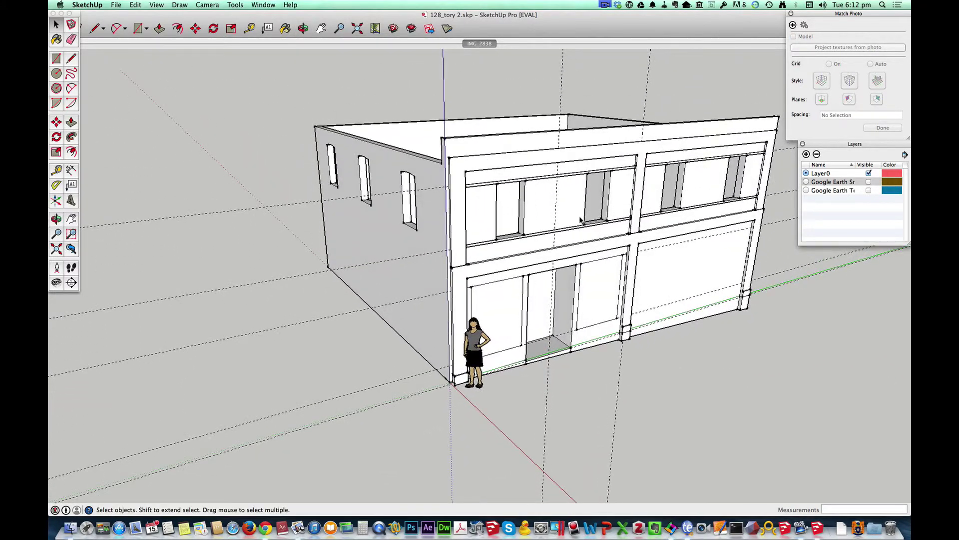
{"action": "middle_click_drag", "start_coordinate": [582, 221], "coordinate": [523, 204]}
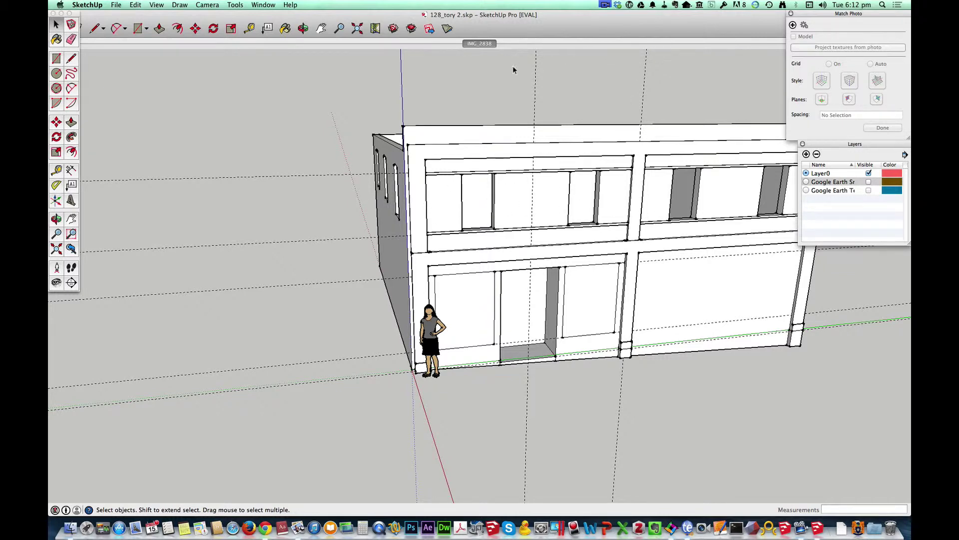
{"action": "left_click", "coordinate": [479, 44]}
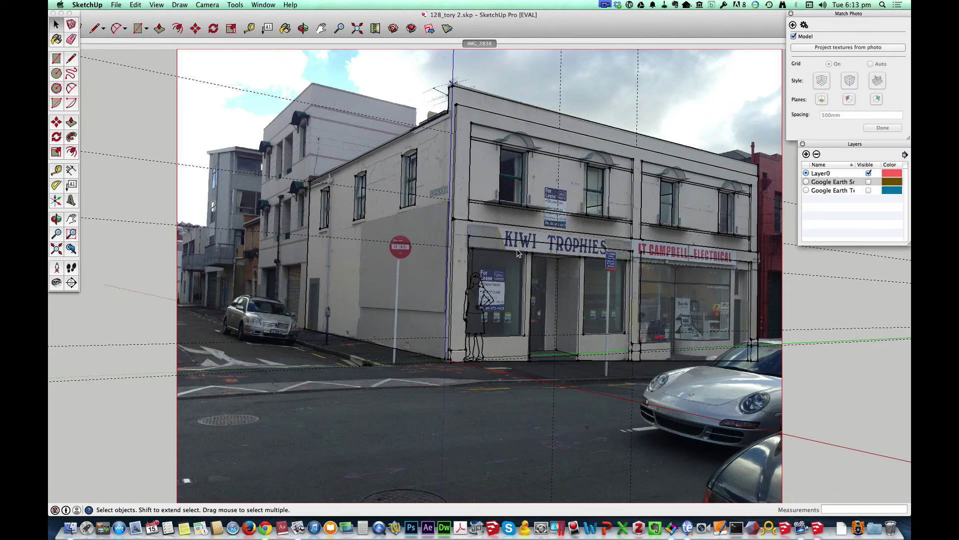
{"action": "left_click", "coordinate": [605, 5]}
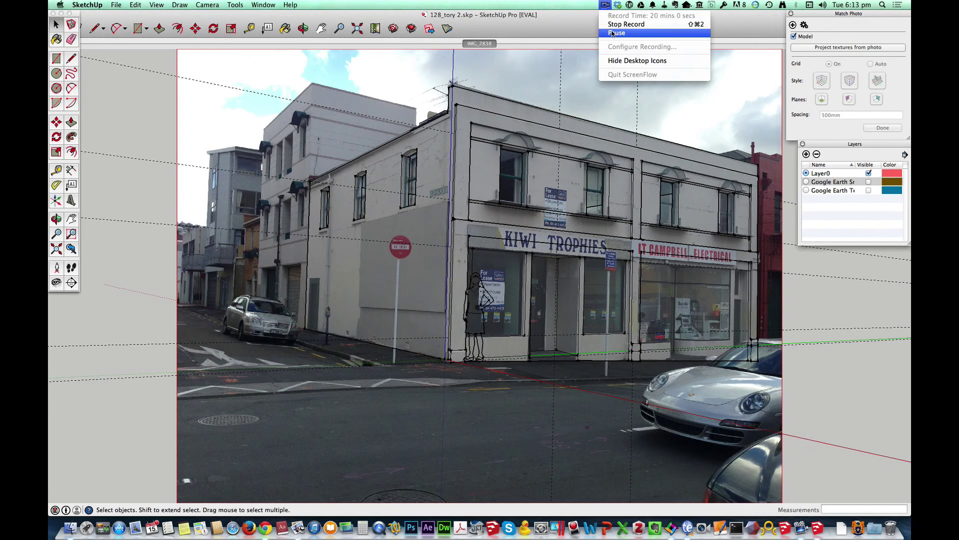